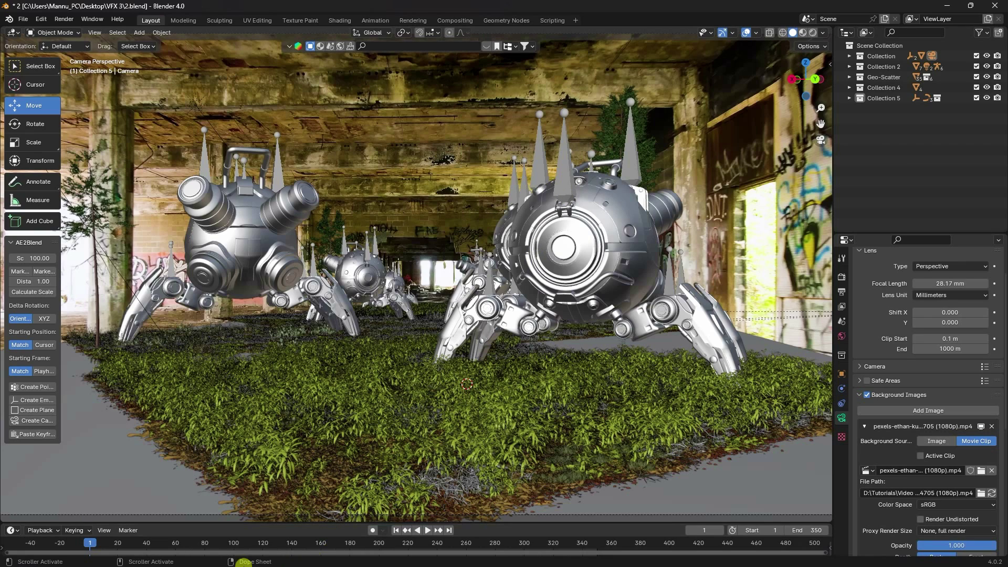
- Switch to After Effects and play the finished composite of the robots in the abandoned building
{"action": "left_click", "coordinate": [132, 555]}
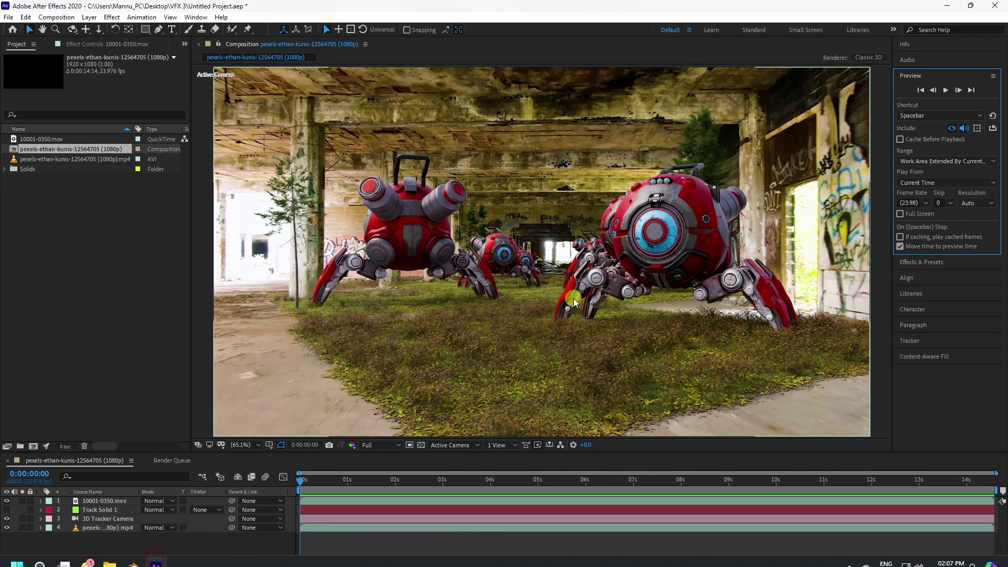
{"action": "left_click", "coordinate": [918, 87]}
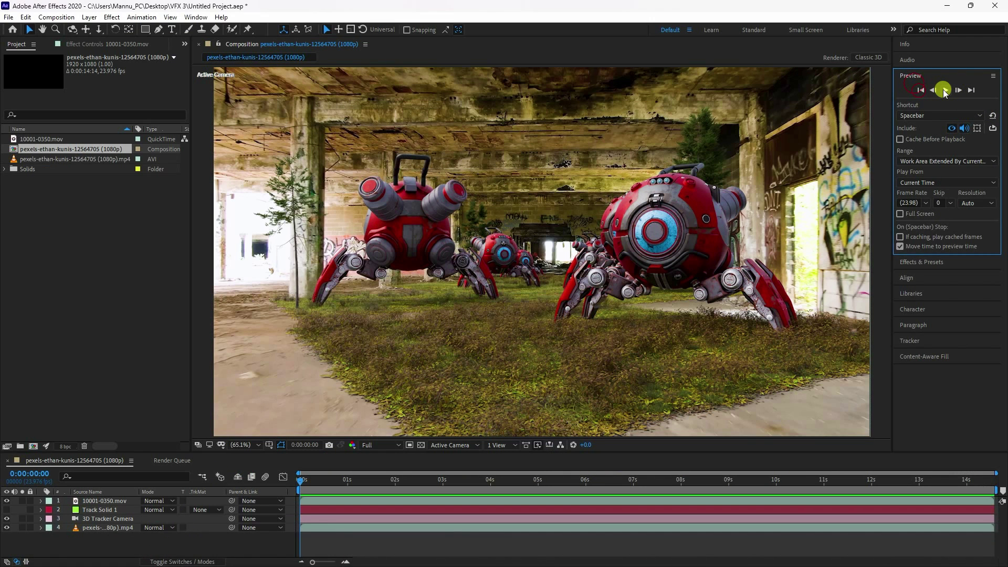
{"action": "left_click", "coordinate": [943, 90]}
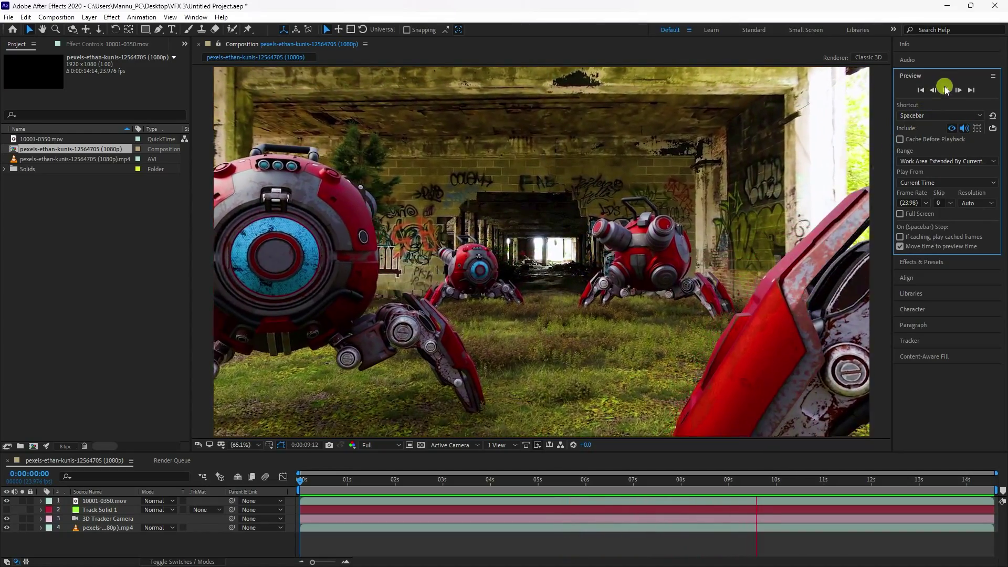
{"action": "left_click", "coordinate": [945, 89]}
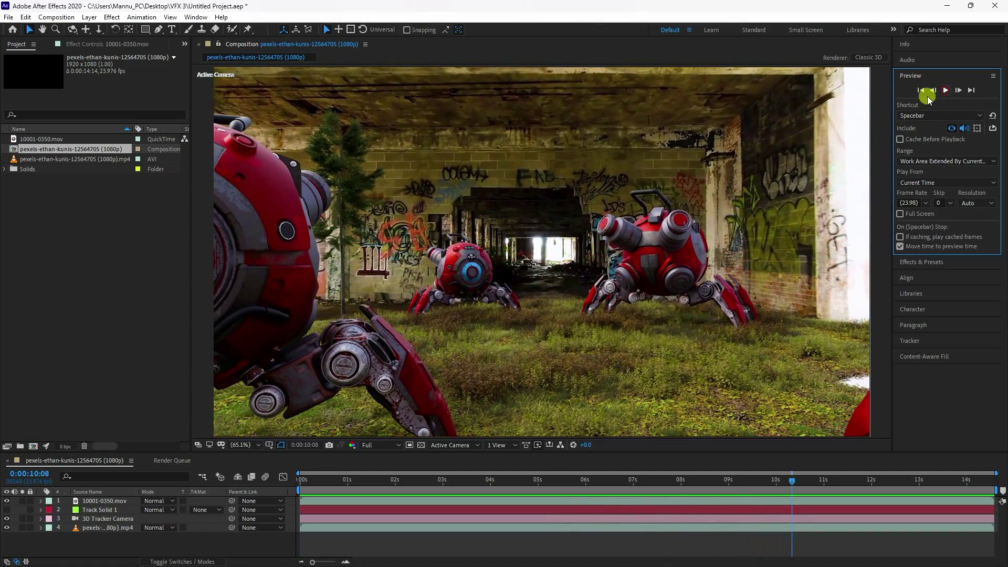
- Hide the 10001-0350.mov render layer and play the plain background footage from the first frame
{"action": "left_click", "coordinate": [7, 501]}
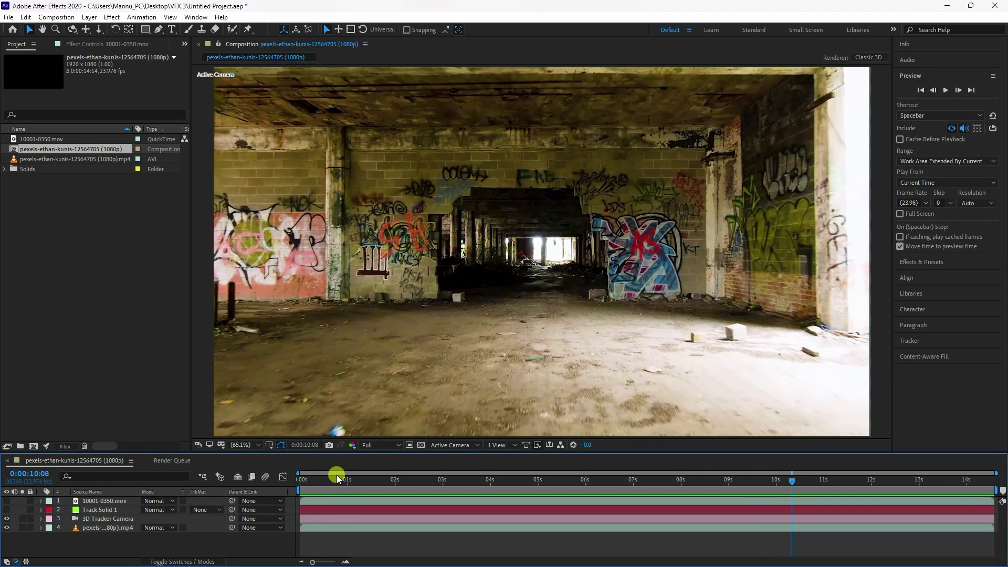
{"action": "left_click_drag", "start_coordinate": [336, 475], "coordinate": [294, 480]}
{"action": "left_click", "coordinate": [947, 90]}
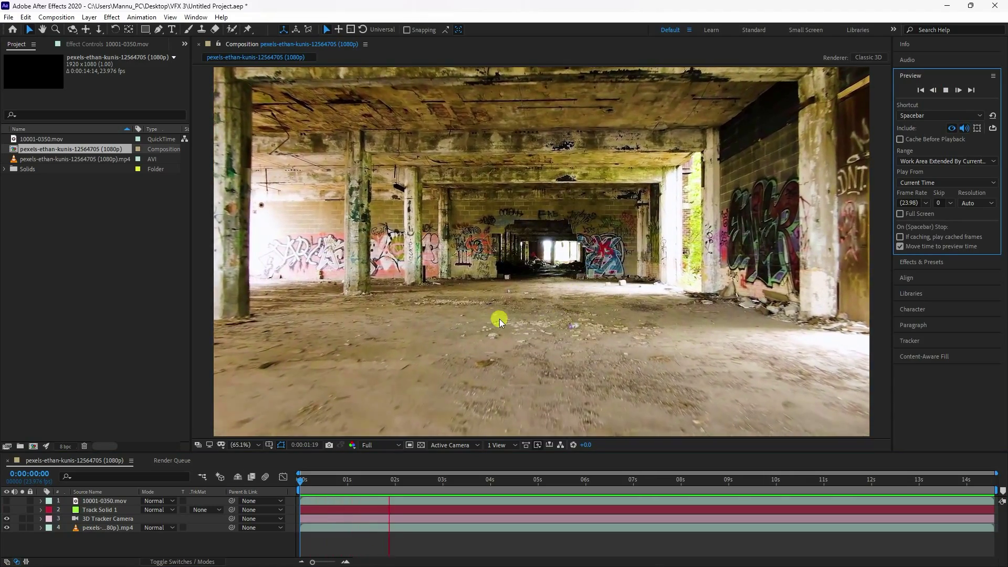
{"action": "left_click", "coordinate": [946, 91]}
- Show the 10001-0350.mov render layer again and play the composite with the robots
{"action": "left_click", "coordinate": [8, 501]}
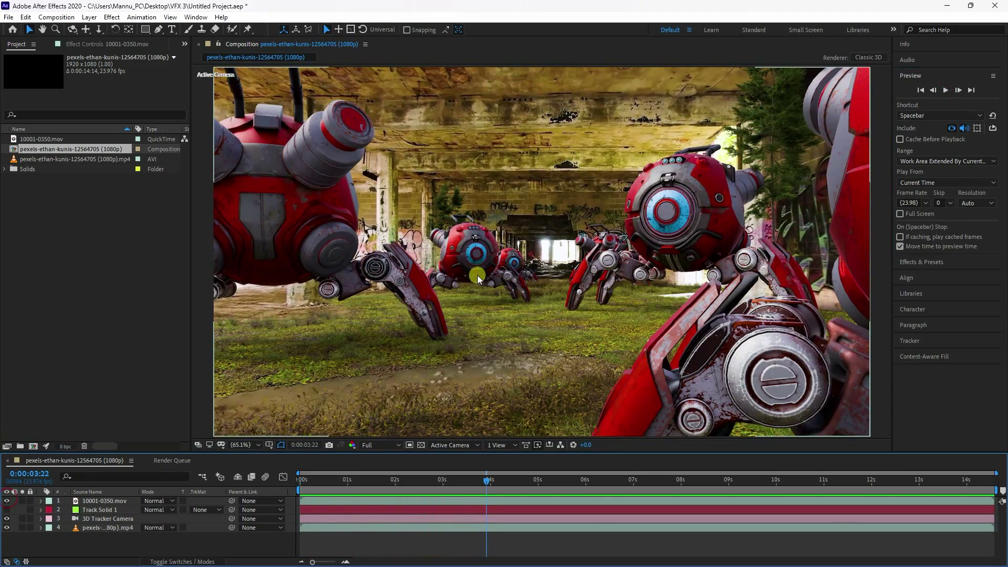
{"action": "left_click", "coordinate": [946, 90]}
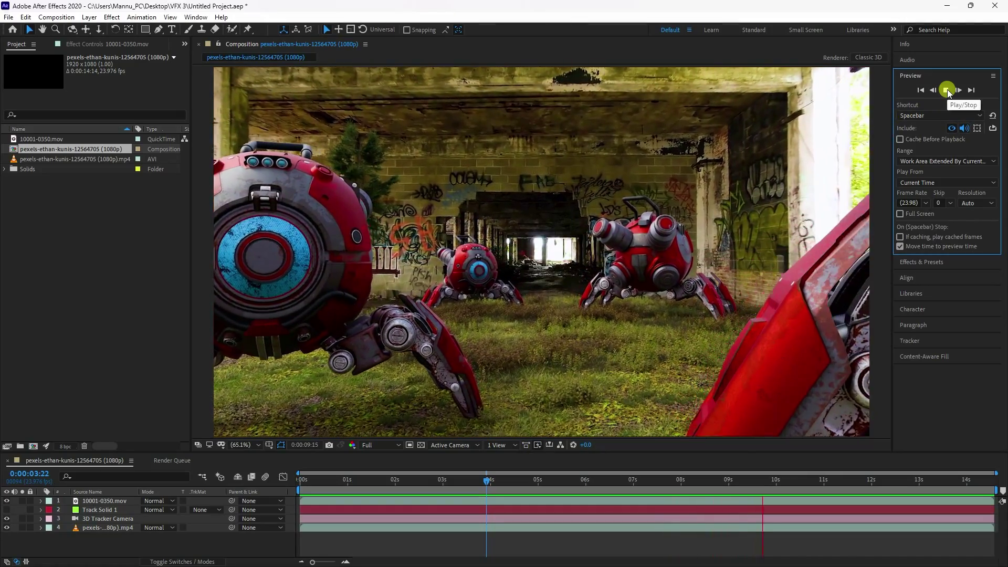
{"action": "left_click", "coordinate": [945, 91]}
- Switch to Blender, check the robot scene in rendered viewport shading, and return to solid shading
{"action": "left_click", "coordinate": [159, 557]}
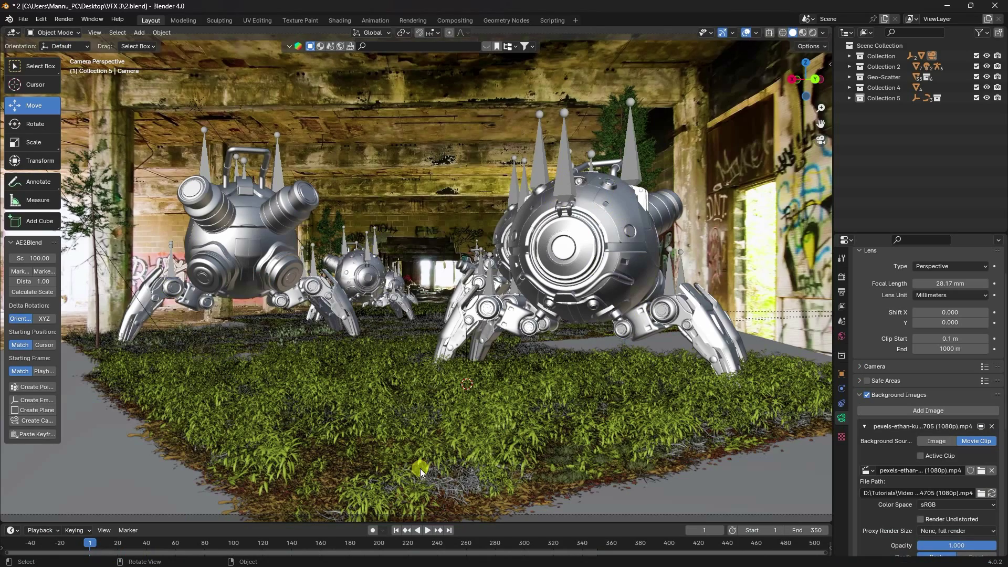
{"action": "left_click", "coordinate": [813, 34]}
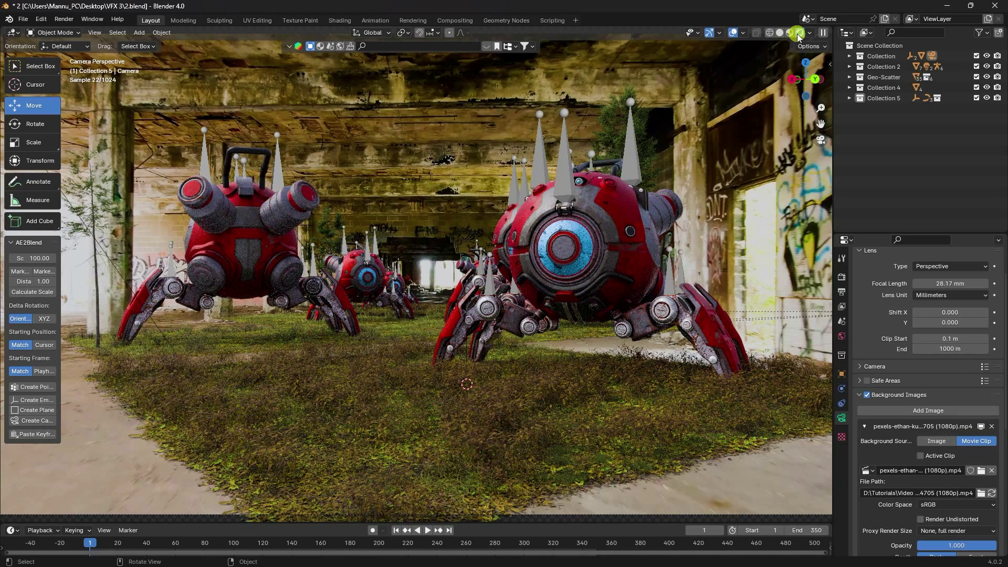
{"action": "left_click", "coordinate": [780, 33]}
- Start a new Blender file with the default cube scene
{"action": "left_click", "coordinate": [23, 19]}
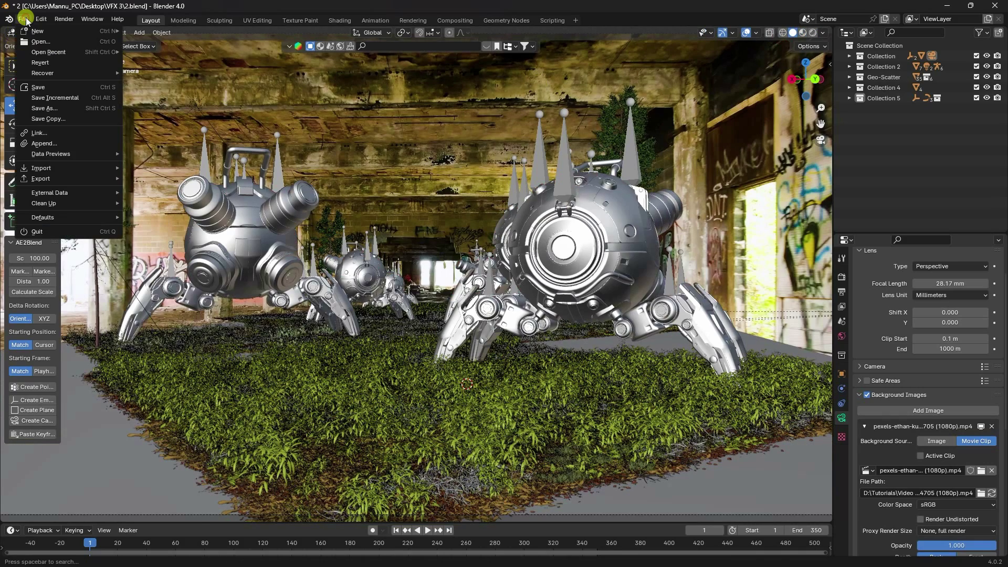
{"action": "mouse_move", "coordinate": [40, 32]}
{"action": "left_click", "coordinate": [150, 30]}
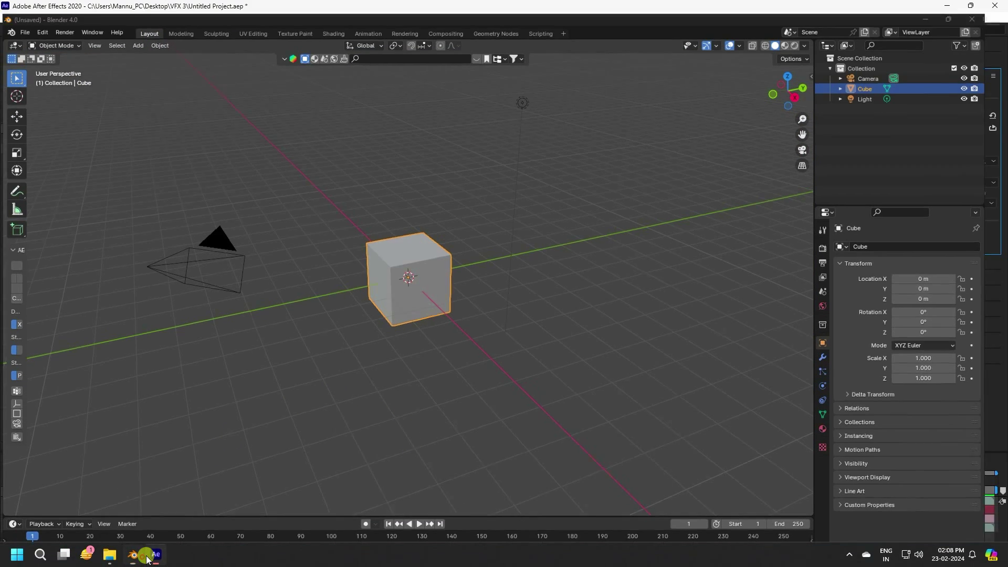
- Switch to After Effects and replace the open project with a new empty project
{"action": "left_click", "coordinate": [155, 554]}
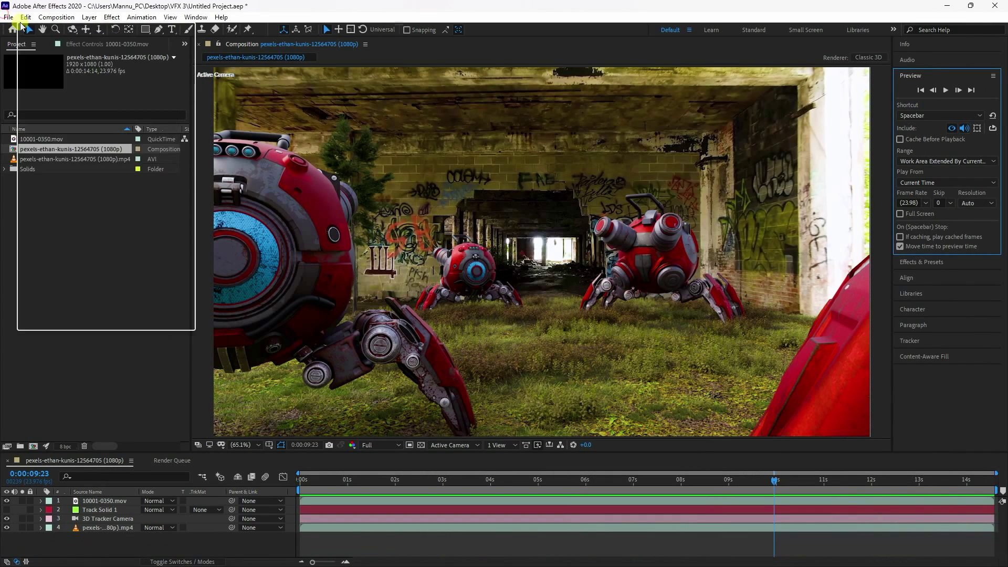
{"action": "left_click", "coordinate": [7, 17]}
{"action": "mouse_move", "coordinate": [21, 29]}
{"action": "left_click", "coordinate": [232, 30]}
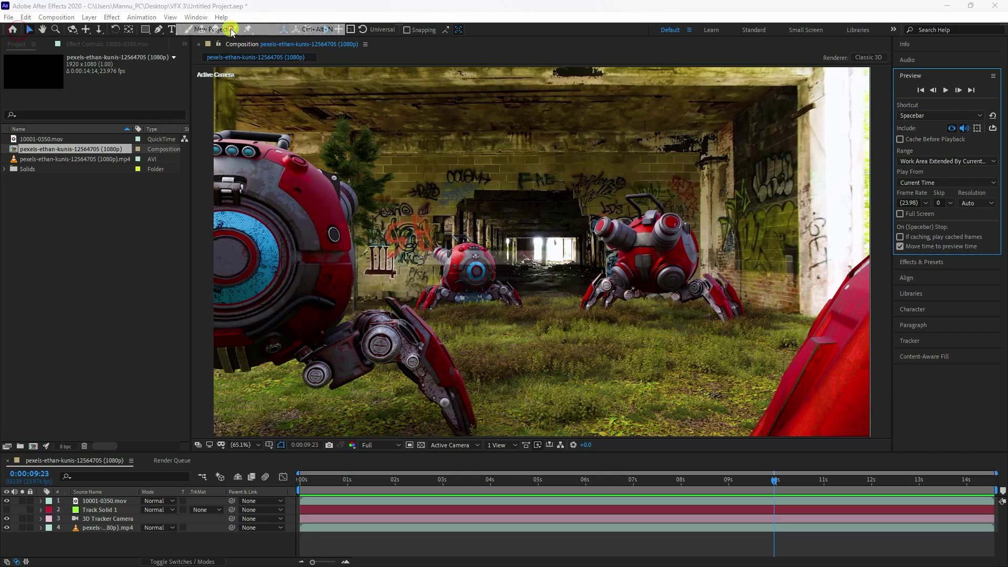
{"action": "left_click", "coordinate": [531, 306]}
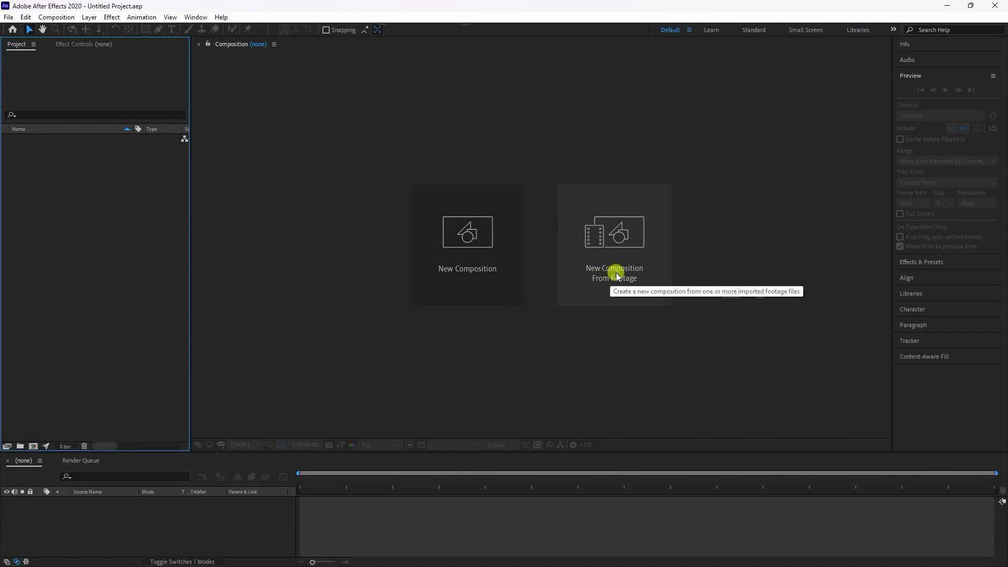
{"action": "left_click", "coordinate": [600, 281]}
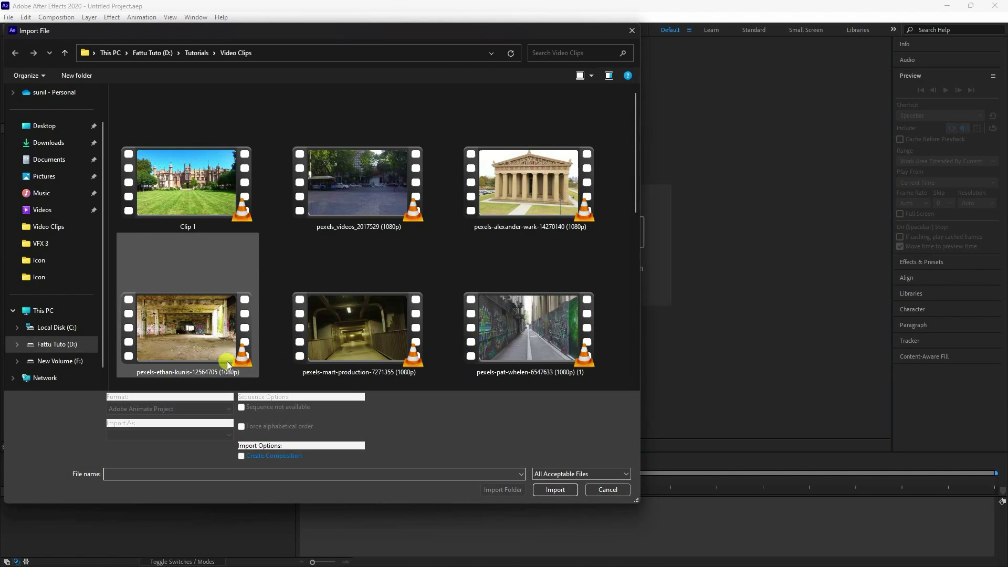
{"action": "left_click", "coordinate": [191, 342]}
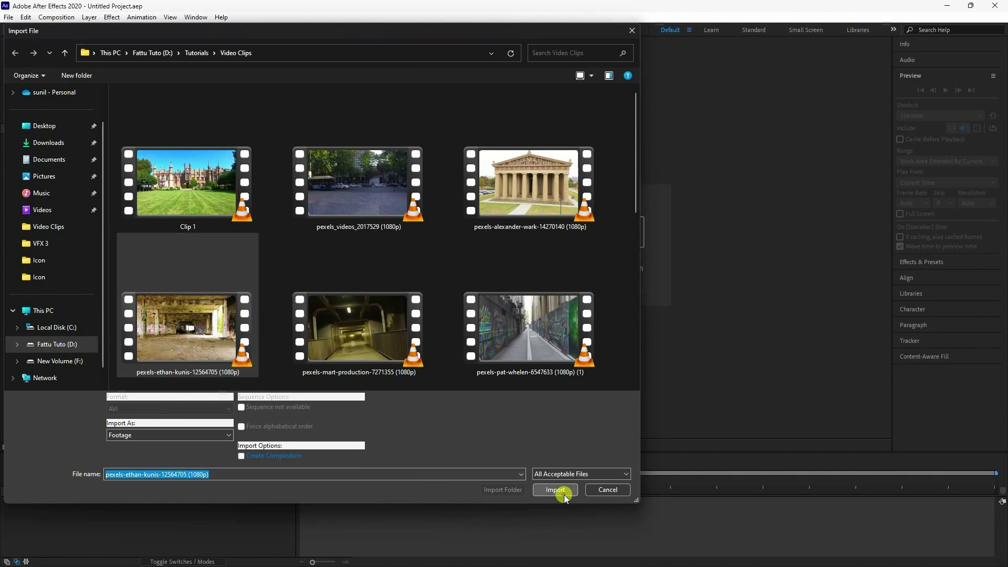
{"action": "left_click", "coordinate": [556, 490]}
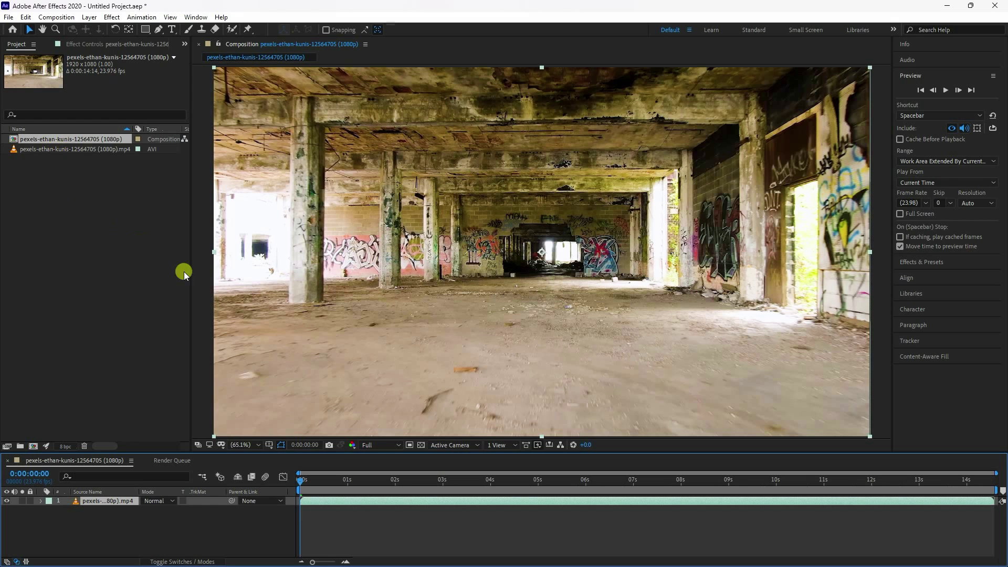
- Play the imported footage, then return to the first frame with the video layer selected
{"action": "left_click", "coordinate": [946, 90]}
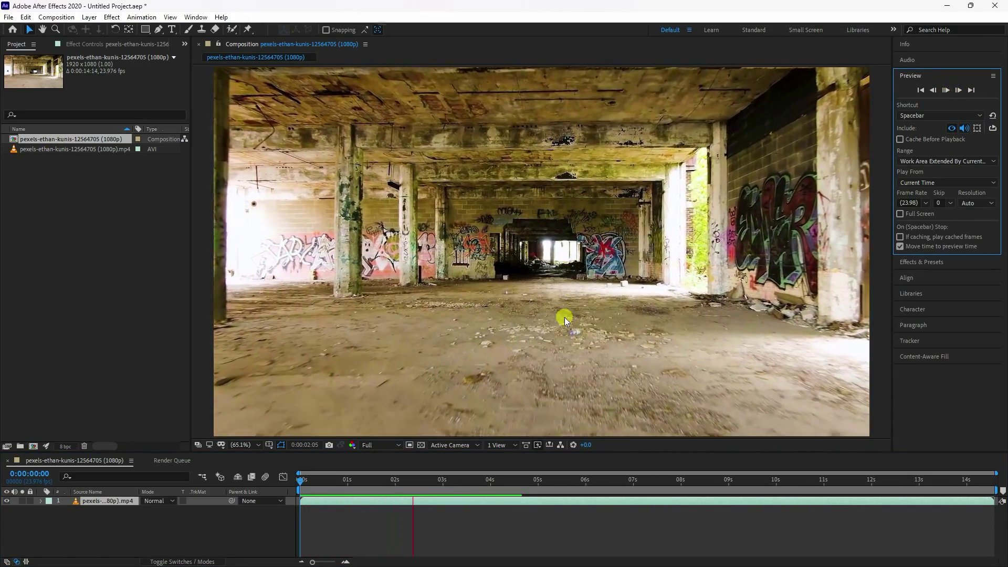
{"action": "left_click", "coordinate": [946, 90]}
{"action": "left_click", "coordinate": [107, 500]}
{"action": "left_click", "coordinate": [920, 91]}
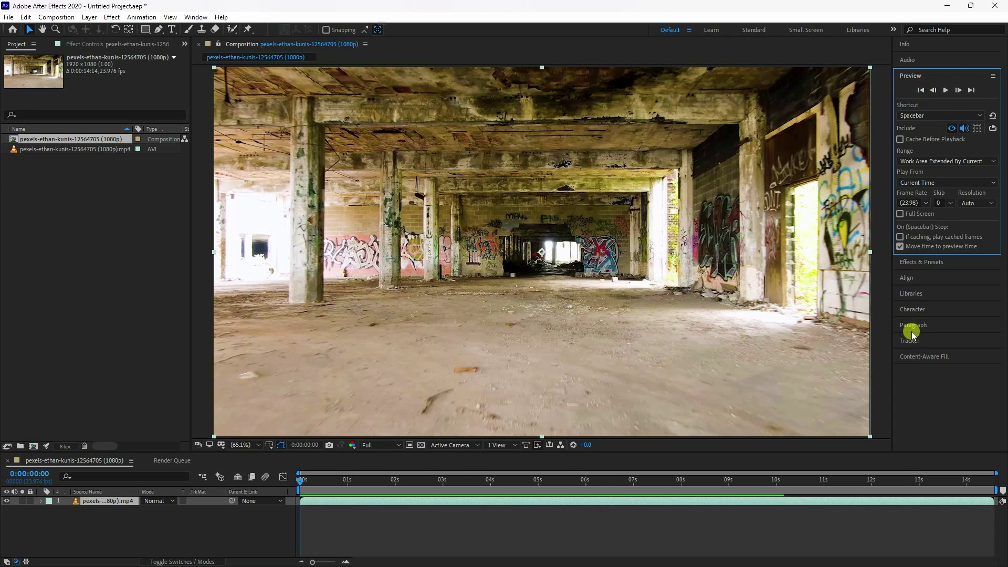
- Run Track Camera on the video layer and expand the tracker's Advanced settings, with Detailed Analysis enabled
{"action": "left_click", "coordinate": [909, 340]}
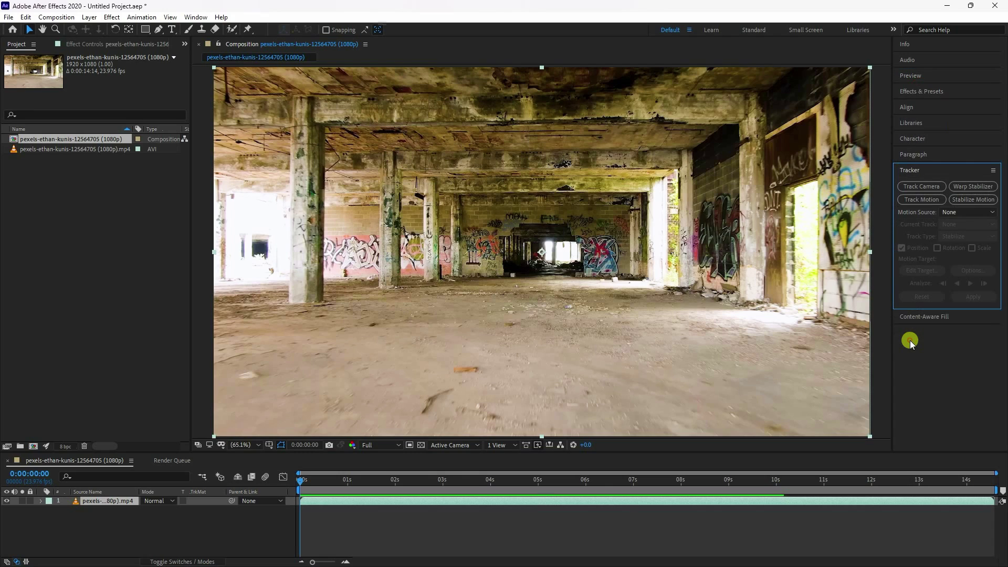
{"action": "left_click", "coordinate": [922, 186]}
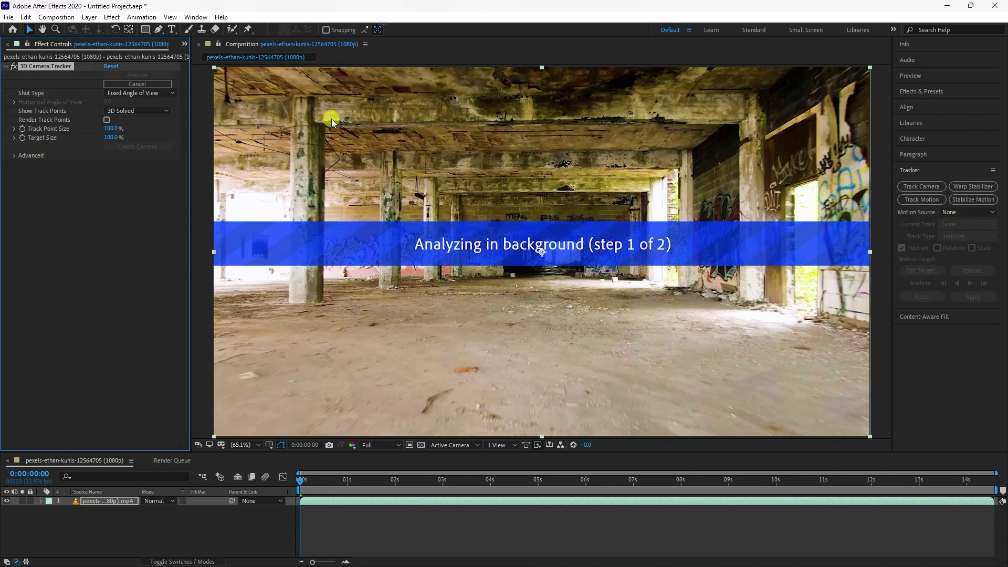
{"action": "left_click", "coordinate": [16, 157]}
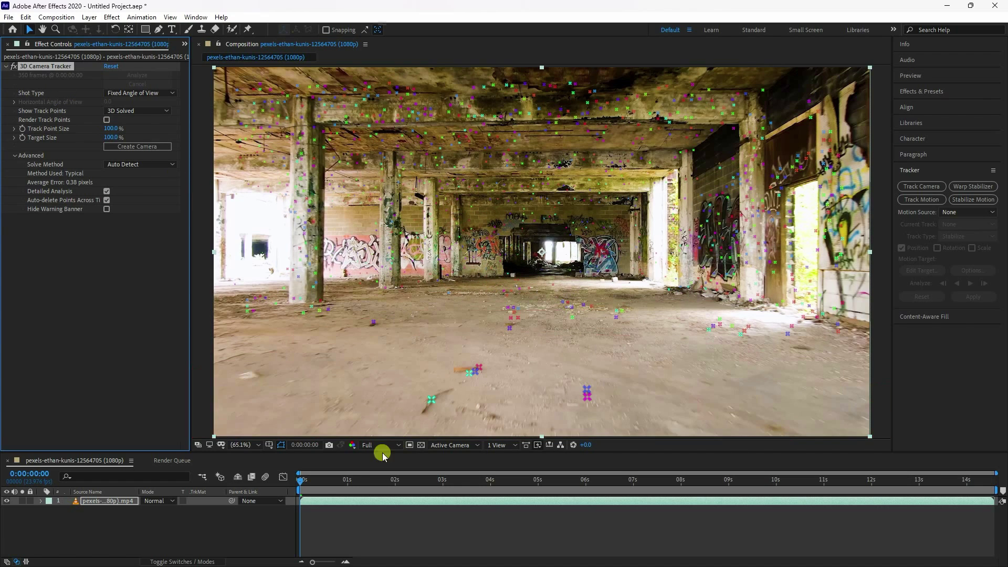
- Preview the tracked points over the footage and set the current time to 0:00:01:21
{"action": "left_click", "coordinate": [922, 80]}
{"action": "left_click", "coordinate": [947, 91]}
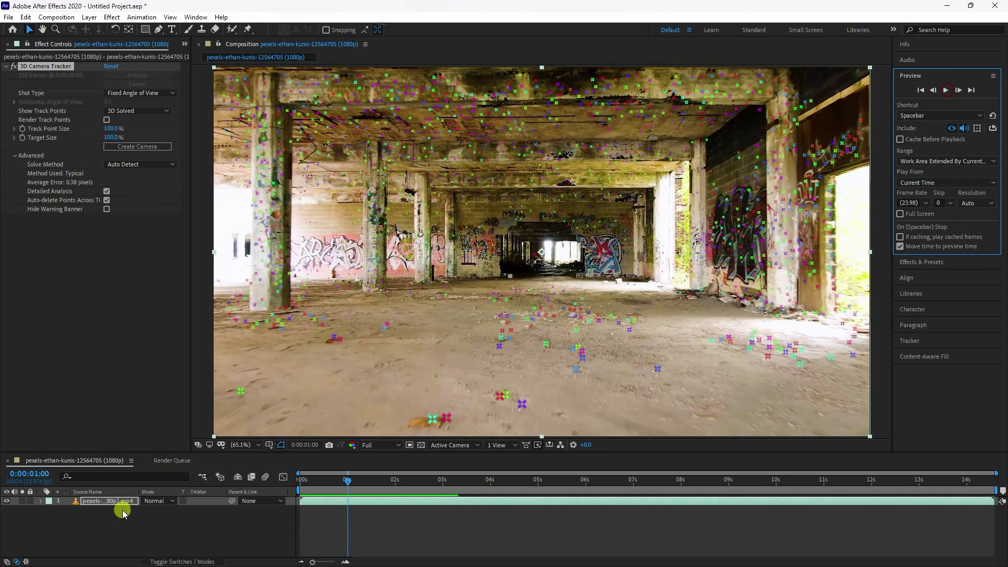
{"action": "left_click", "coordinate": [377, 485]}
{"action": "left_click_drag", "start_coordinate": [377, 486], "coordinate": [388, 483]}
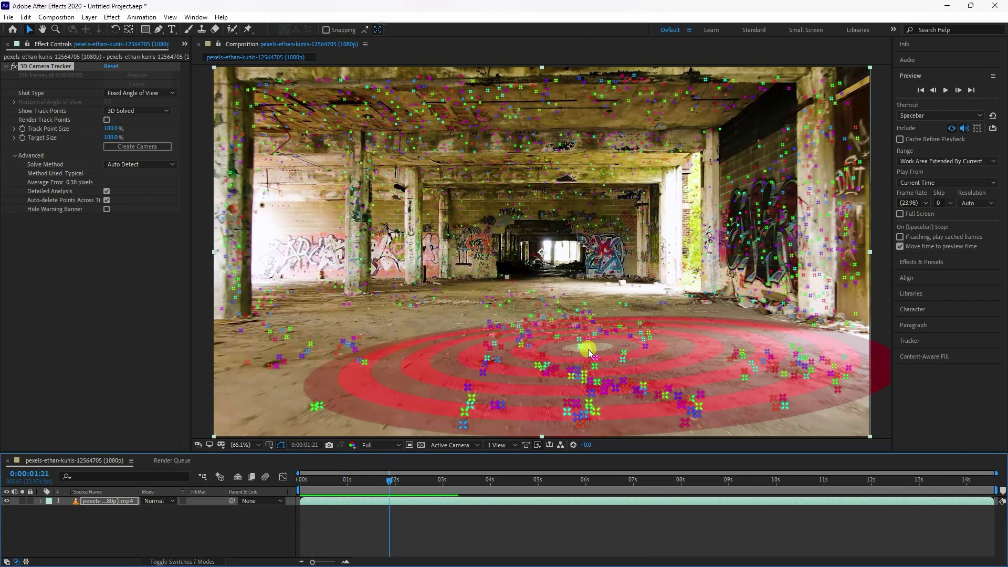
- Select the floor track points, set the ground plane and origin from them, and create a solid and camera there
{"action": "mouse_move", "coordinate": [557, 387]}
{"action": "left_mouse_down"}
{"action": "mouse_move", "coordinate": [488, 344]}
{"action": "mouse_move", "coordinate": [625, 328]}
{"action": "mouse_move", "coordinate": [554, 332]}
{"action": "left_mouse_up"}
{"action": "right_click", "coordinate": [560, 347]}
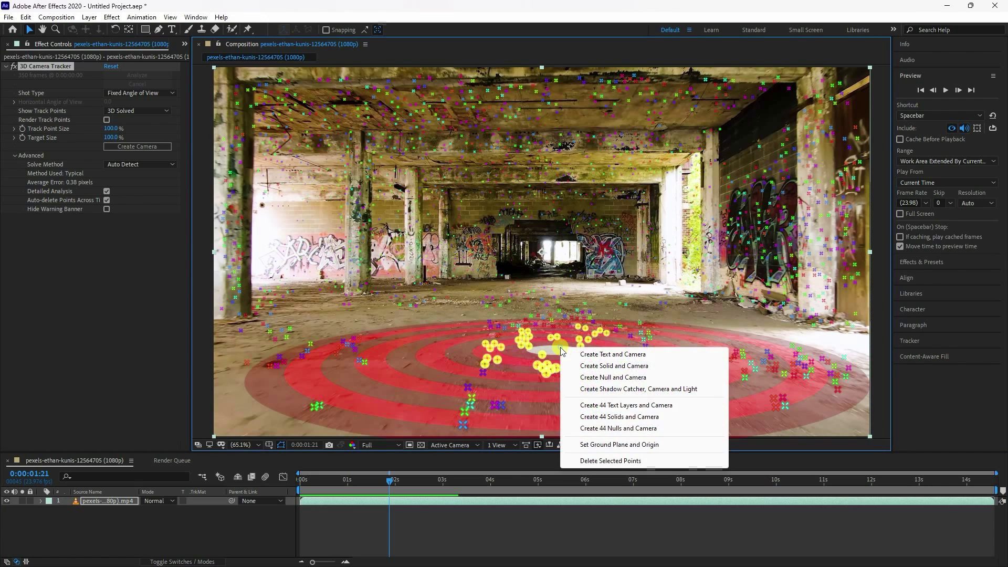
{"action": "left_click", "coordinate": [626, 445]}
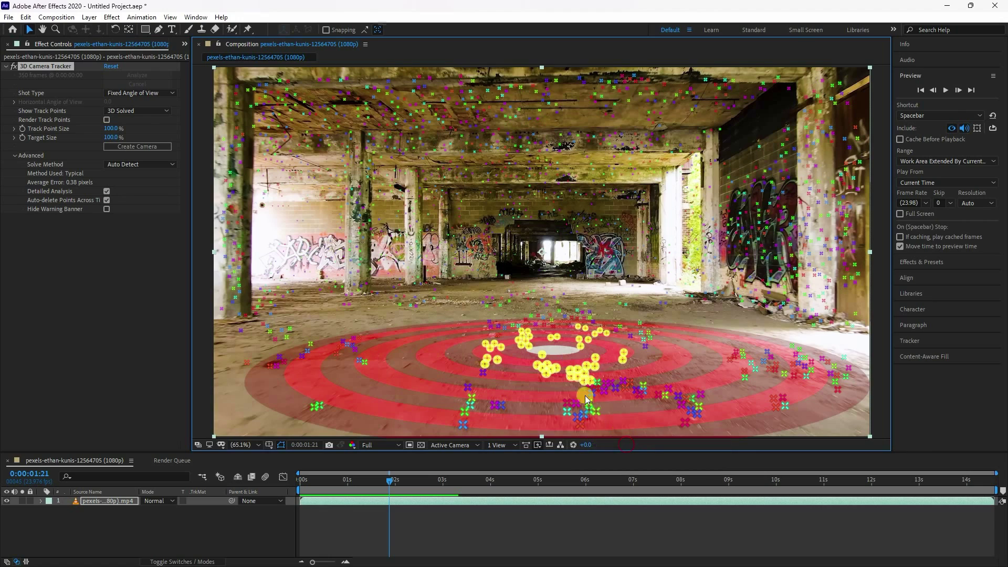
{"action": "right_click", "coordinate": [553, 352]}
{"action": "left_click", "coordinate": [581, 367]}
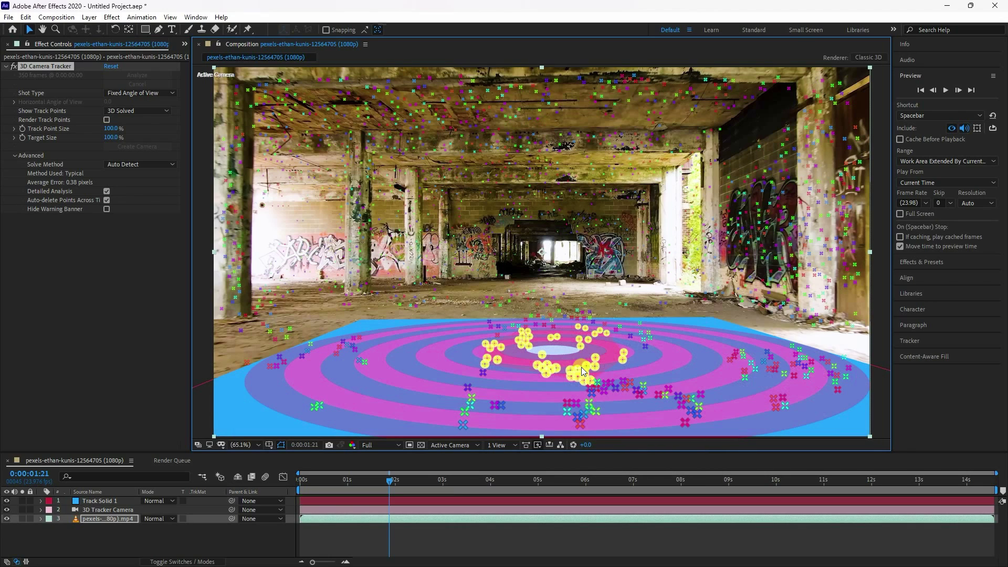
- Play the composition from the first frame to check how the track solid sticks to the floor, then rewind
{"action": "left_click_drag", "start_coordinate": [399, 486], "coordinate": [210, 486]}
{"action": "left_click", "coordinate": [946, 91]}
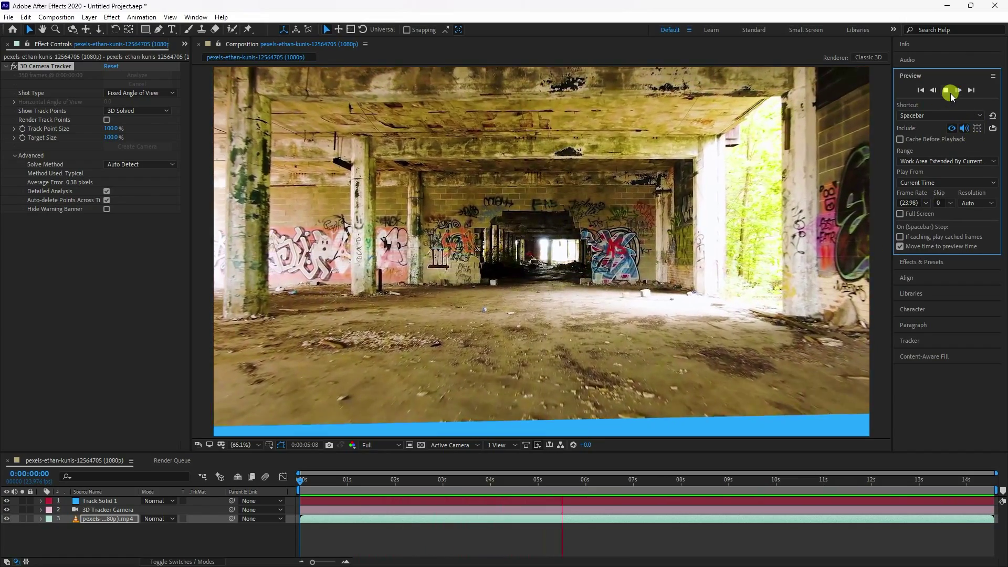
{"action": "left_click", "coordinate": [948, 91]}
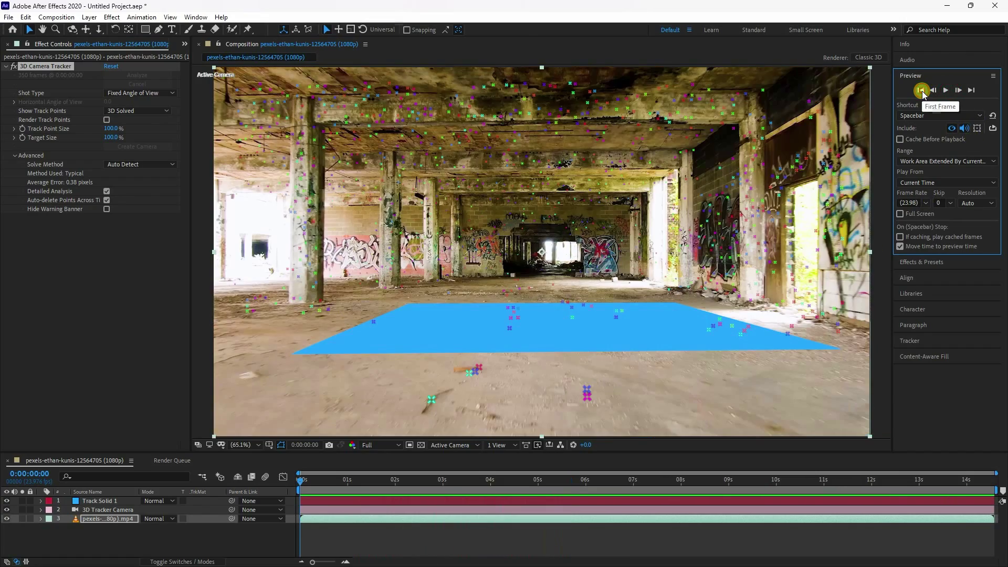
{"action": "left_click", "coordinate": [355, 344]}
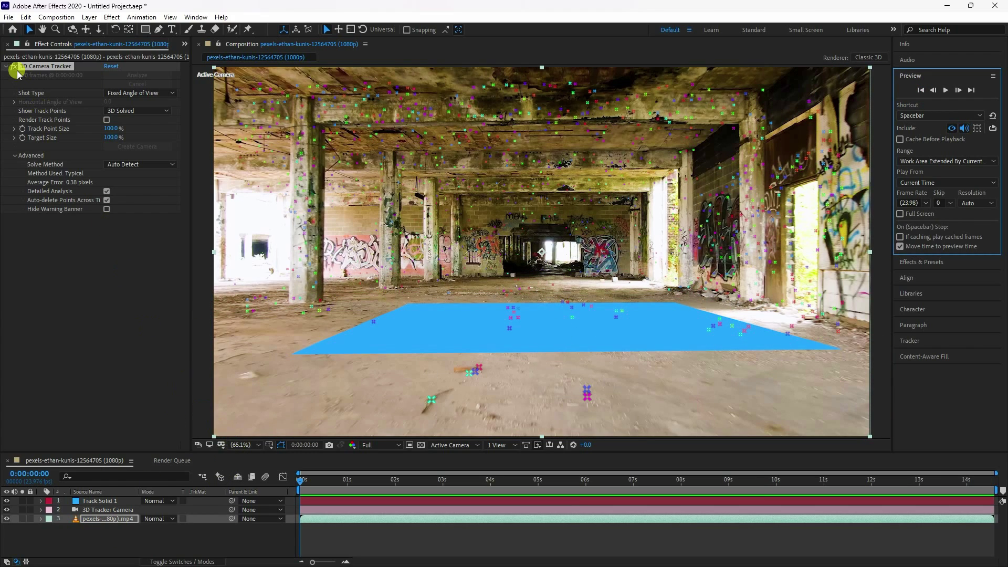
- Expand the 3D Tracker Camera layer's Transform properties and select all its Position and Orientation keyframes
{"action": "left_click", "coordinate": [99, 527]}
{"action": "left_click", "coordinate": [89, 509]}
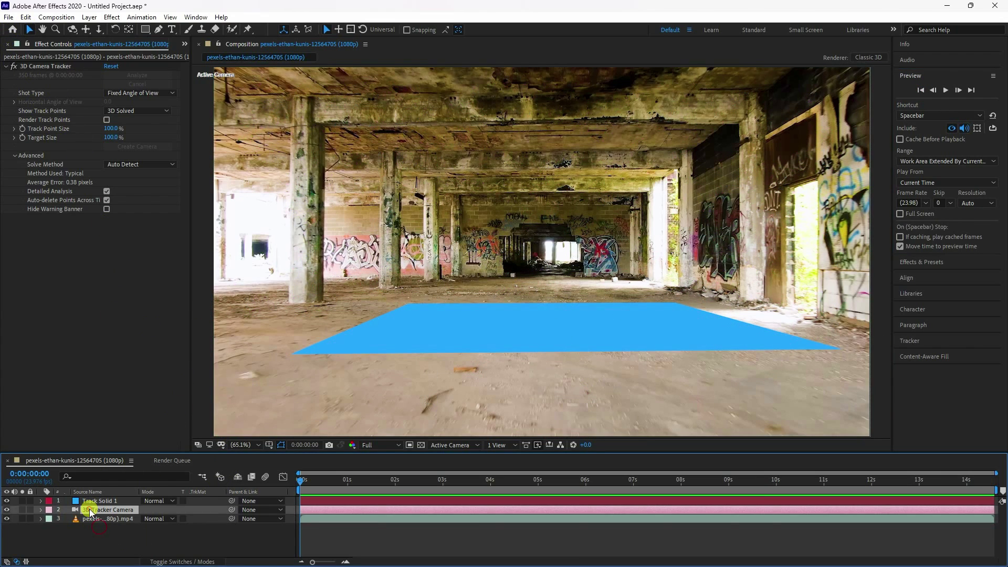
{"action": "left_click", "coordinate": [41, 510]}
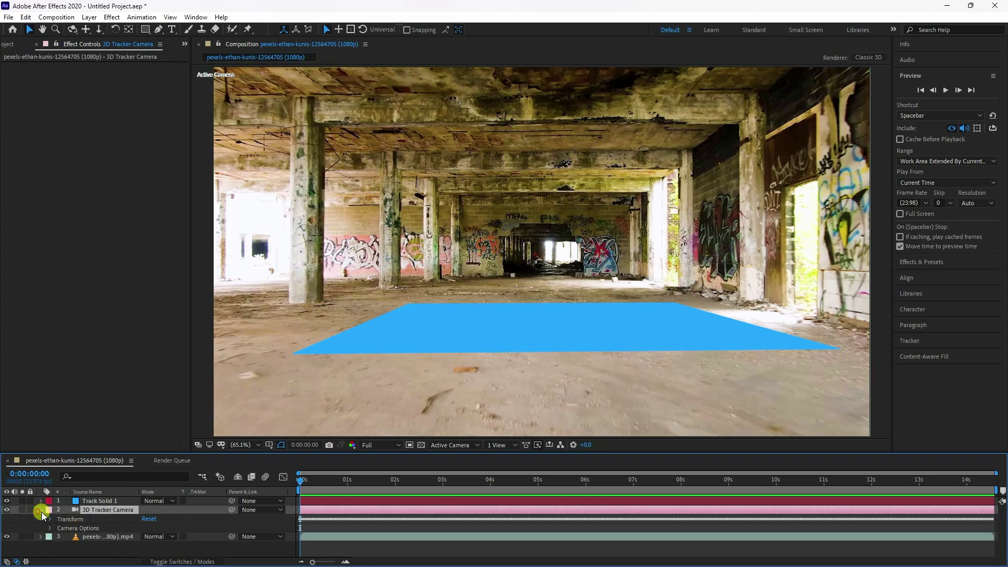
{"action": "left_click", "coordinate": [51, 518]}
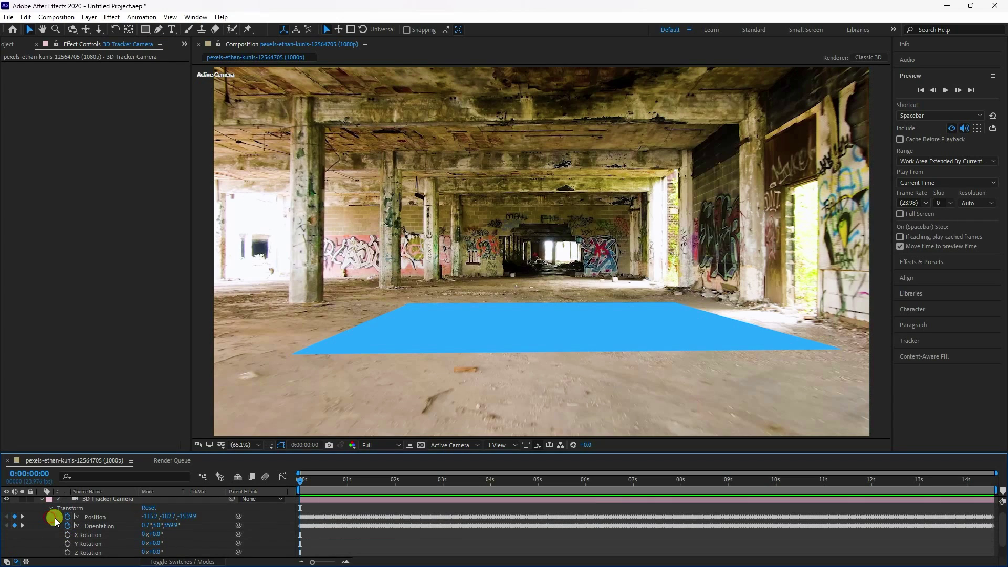
{"action": "left_click", "coordinate": [99, 518]}
{"action": "left_click", "coordinate": [97, 527]}
{"action": "left_click", "coordinate": [100, 518], "text": "shift"}
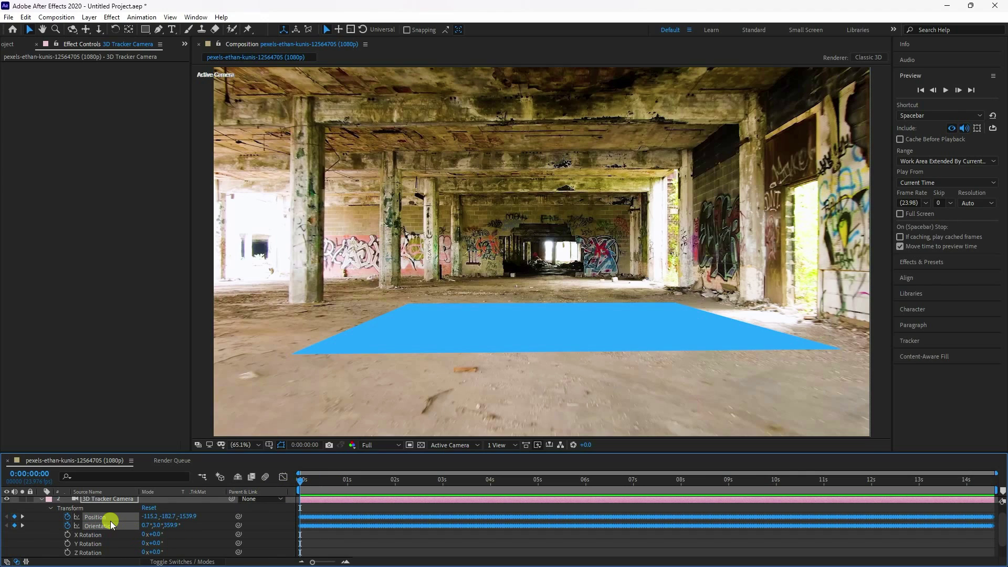
- Switch to Blender, widen the tool area to reveal the AE2Blend options, and delete the default camera, cube and light
{"action": "left_click", "coordinate": [132, 562]}
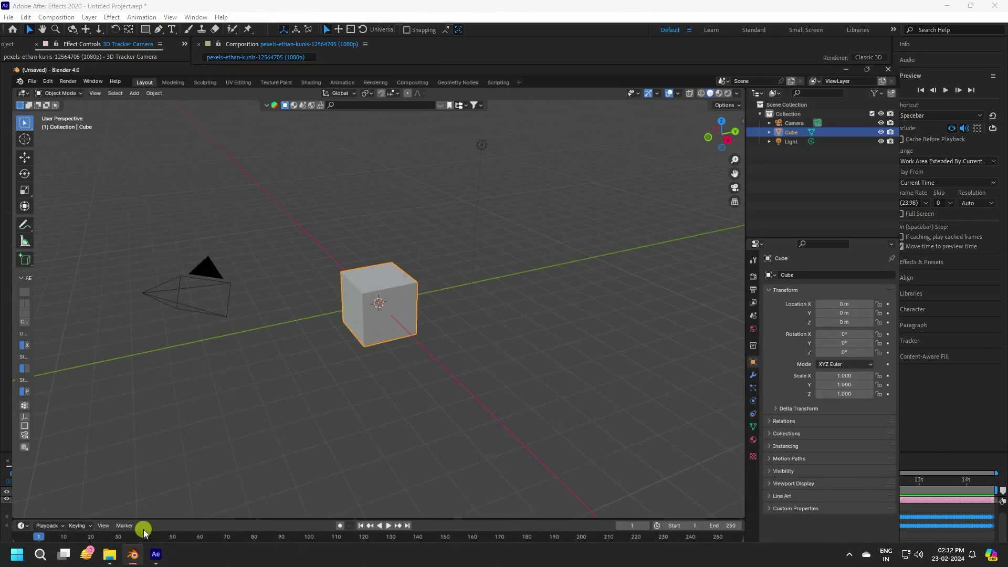
{"action": "left_click_drag", "start_coordinate": [26, 321], "coordinate": [58, 317]}
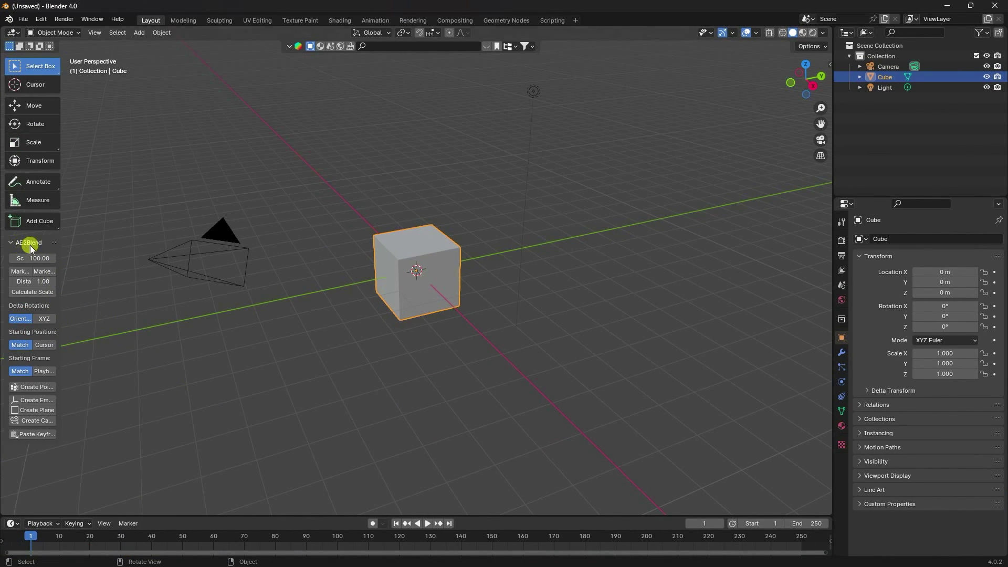
{"action": "left_click_drag", "start_coordinate": [128, 201], "coordinate": [690, 331]}
{"action": "key", "text": "Delete"}
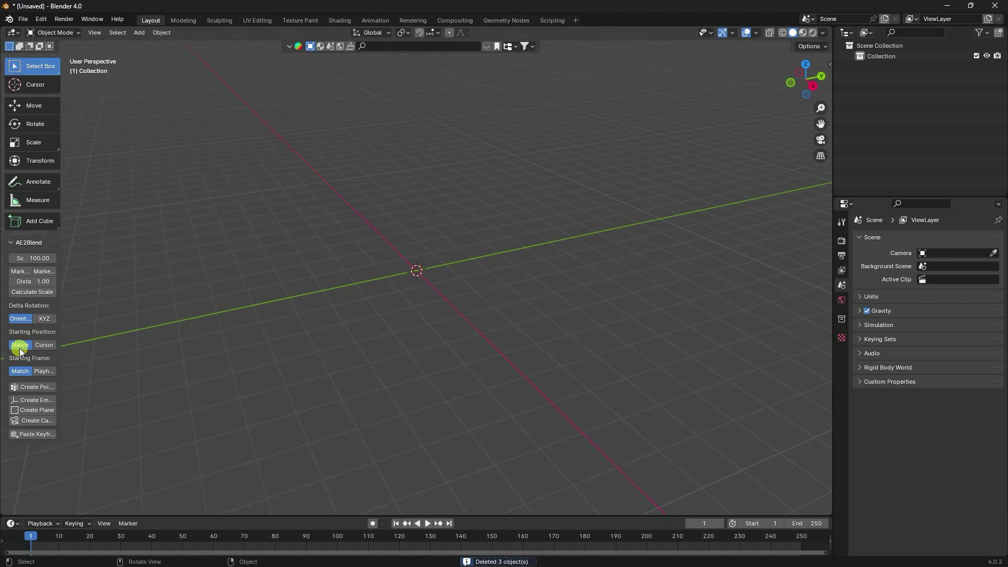
- Create an AE2Blend camera from the copied tracker keyframes and shift its keyframes to start at frame 1
{"action": "left_click_drag", "start_coordinate": [58, 410], "coordinate": [71, 416]}
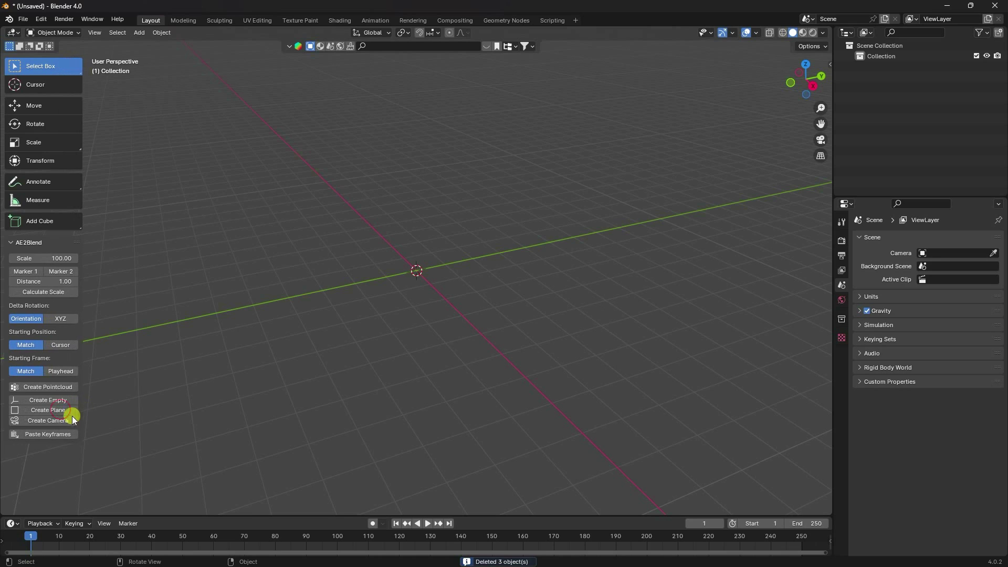
{"action": "left_click", "coordinate": [31, 420]}
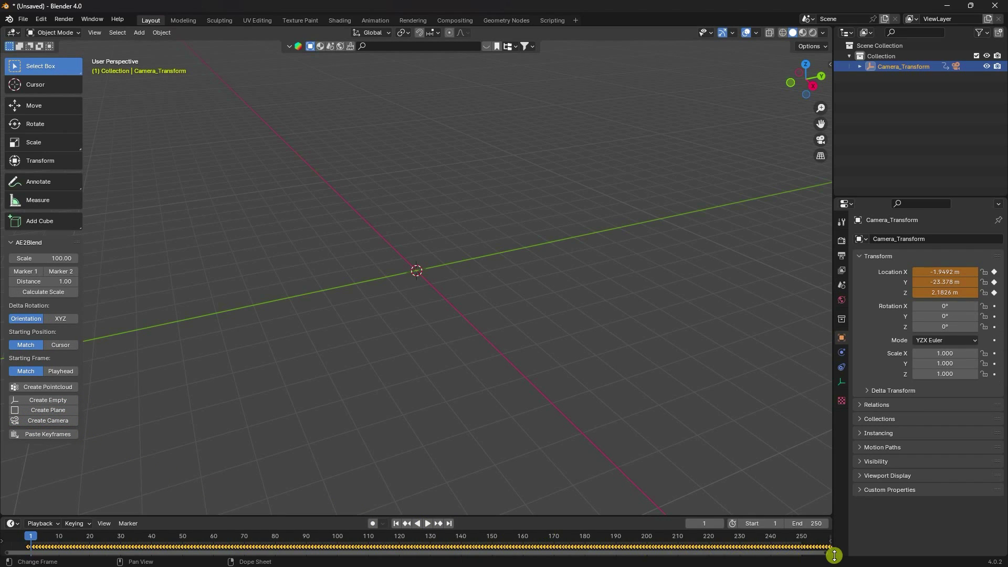
{"action": "left_click_drag", "start_coordinate": [822, 555], "coordinate": [188, 562]}
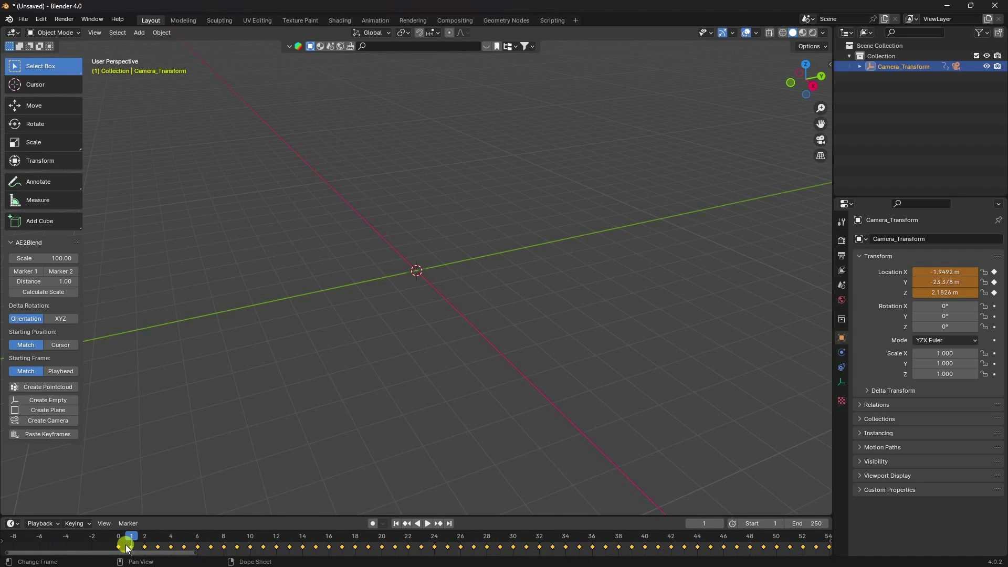
{"action": "left_click_drag", "start_coordinate": [145, 549], "coordinate": [160, 545]}
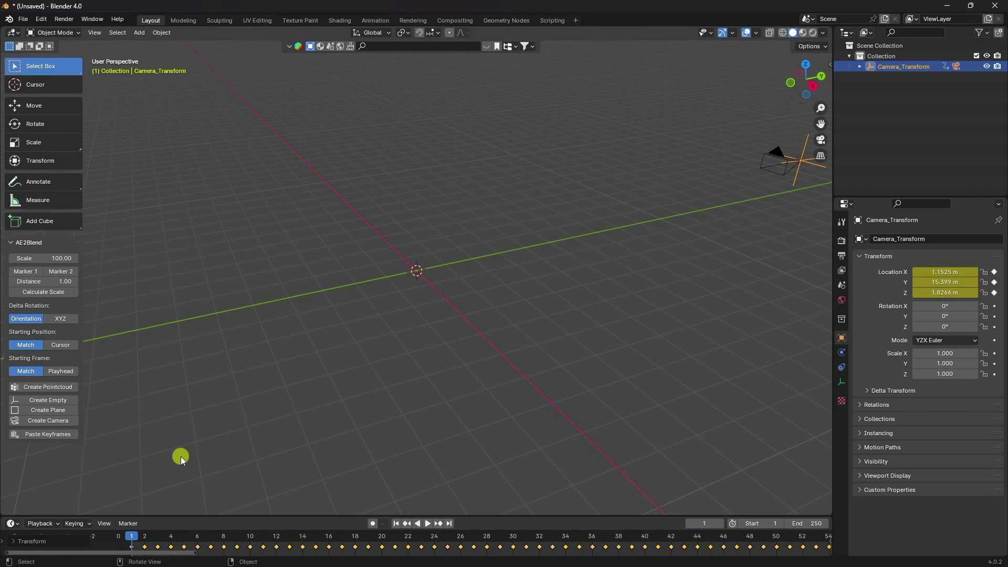
- Open the new camera's lens settings, switch to After Effects and select the Focal Length value in the 3D Tracker Camera's settings
{"action": "left_click", "coordinate": [955, 66]}
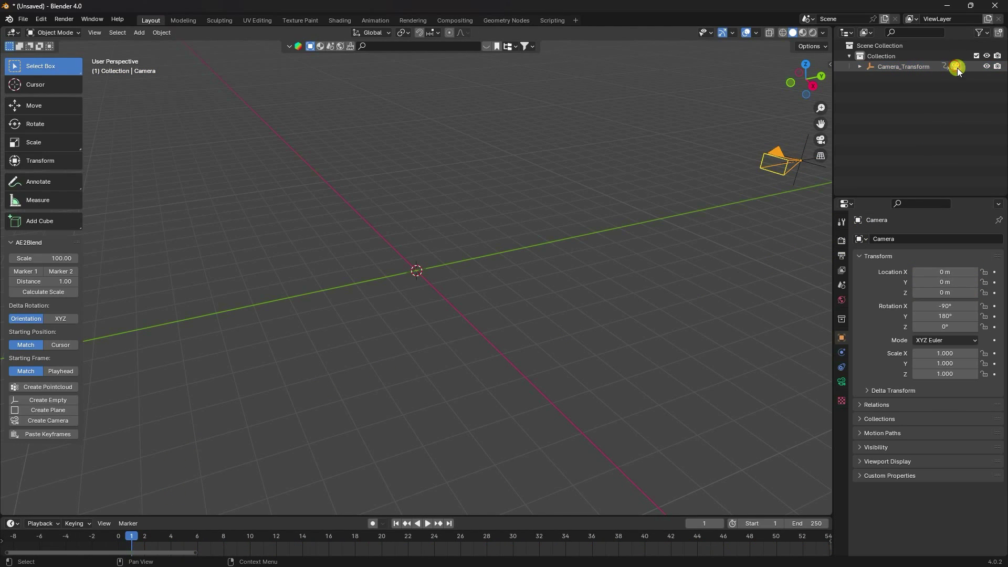
{"action": "left_click", "coordinate": [841, 384]}
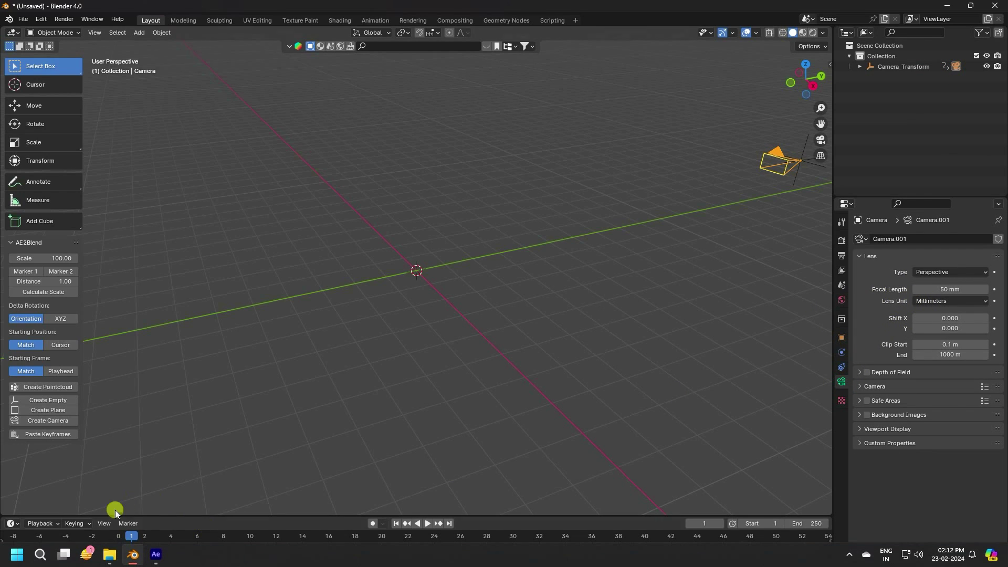
{"action": "left_click", "coordinate": [156, 554]}
{"action": "left_click", "coordinate": [42, 508]}
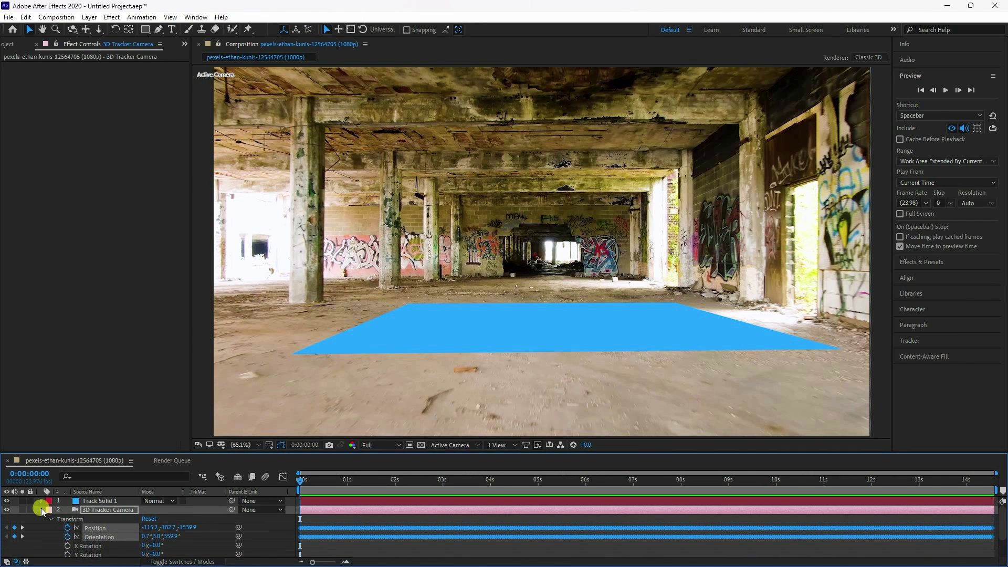
{"action": "left_click", "coordinate": [40, 510]}
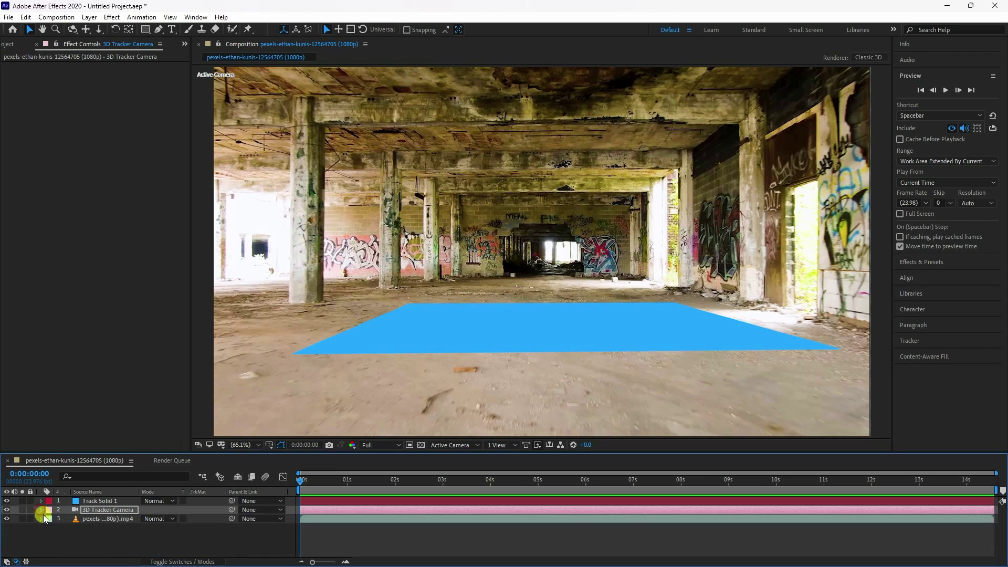
{"action": "double_click", "coordinate": [109, 511]}
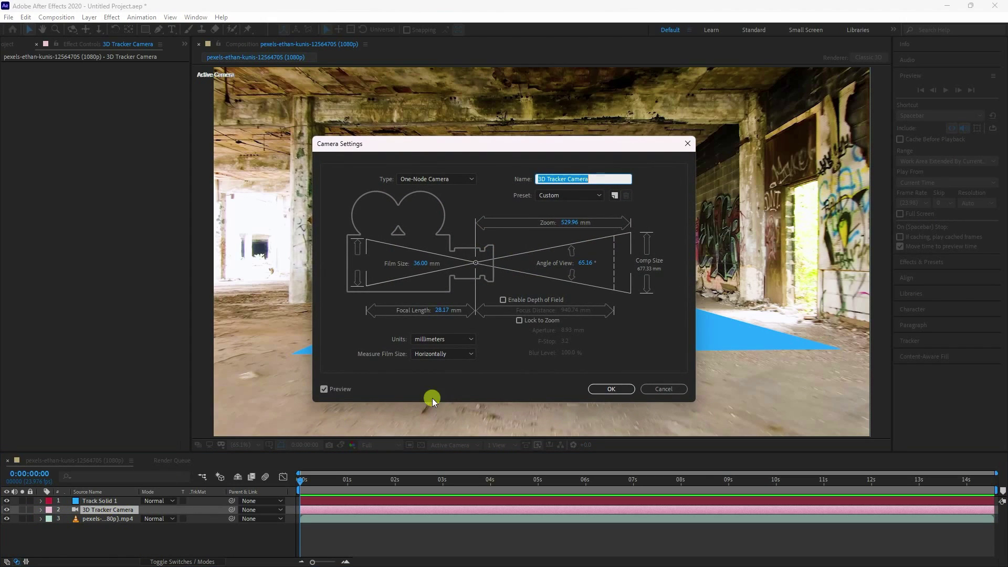
{"action": "left_click", "coordinate": [438, 310]}
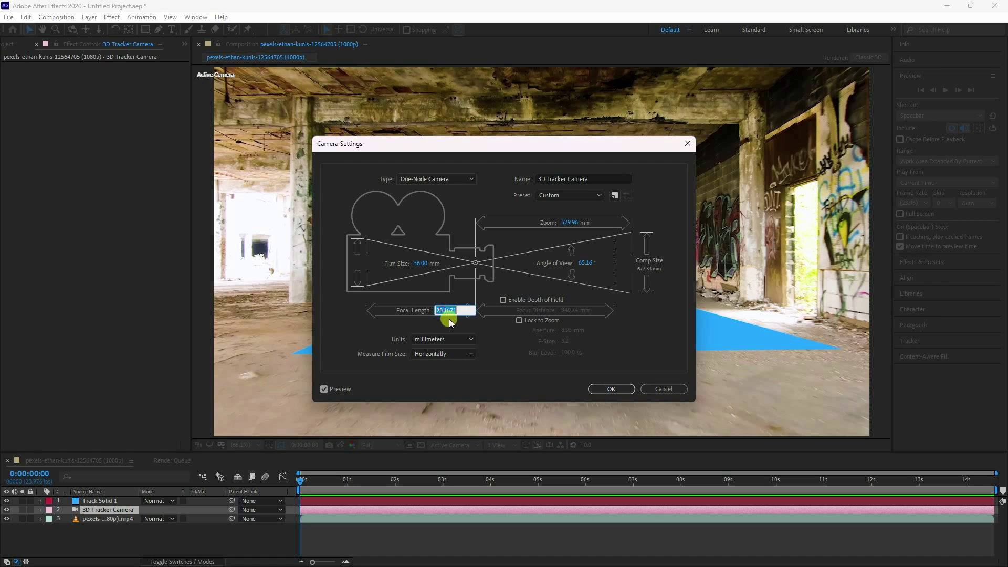
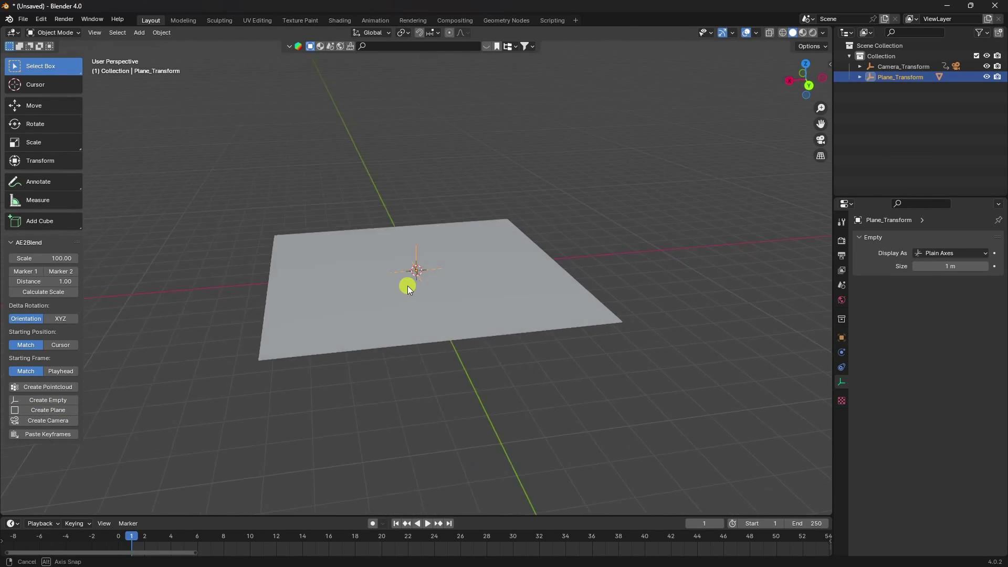
- Look through the tracked camera and enable its background images, adding an entry that uses Movie Clip as the source
{"action": "scroll", "coordinate": [525, 346], "scroll_direction": "down", "scroll_amount": 3}
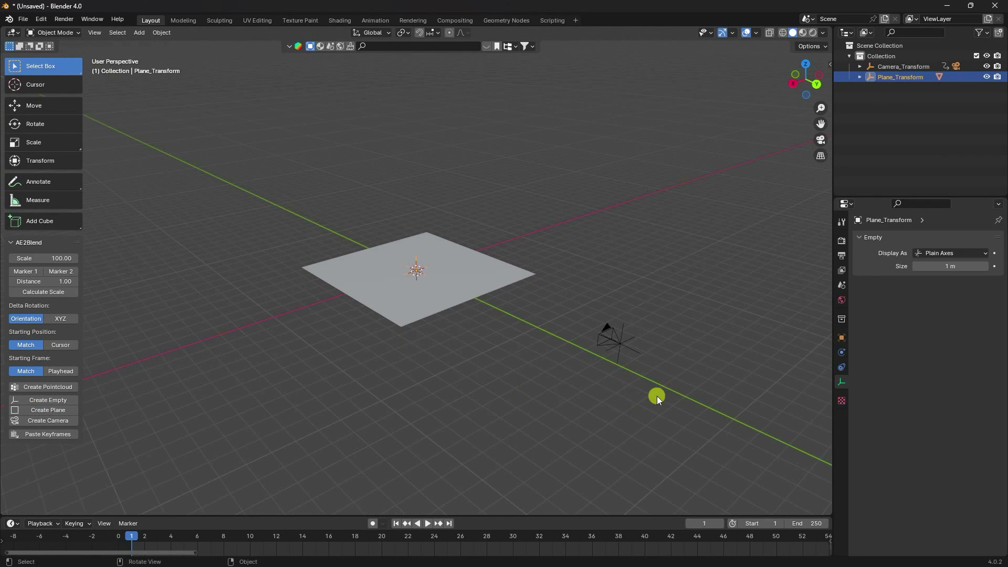
{"action": "key", "text": "KP_0"}
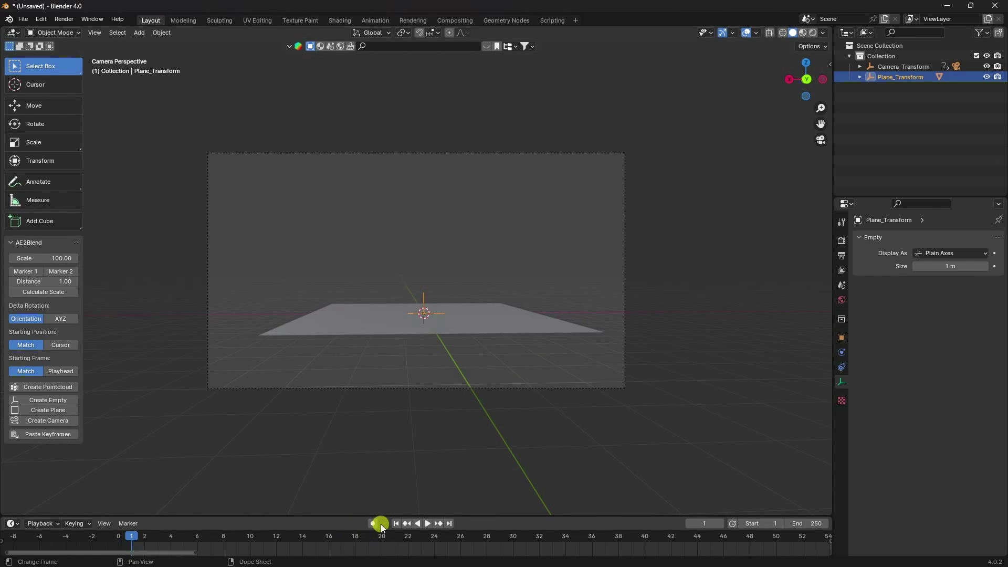
{"action": "scroll", "coordinate": [422, 288], "scroll_direction": "up", "scroll_amount": 3}
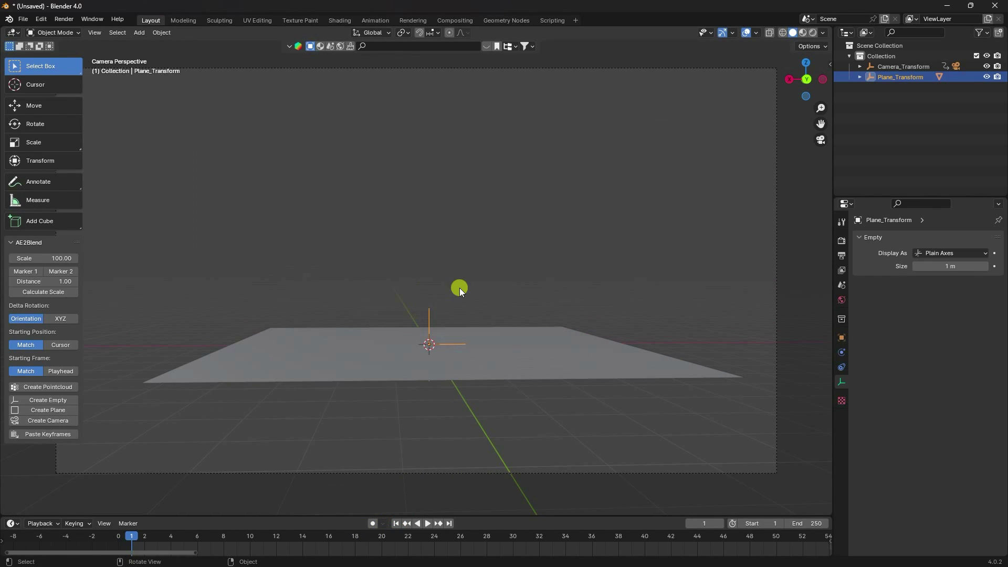
{"action": "left_click", "coordinate": [956, 66]}
{"action": "left_click", "coordinate": [842, 382]}
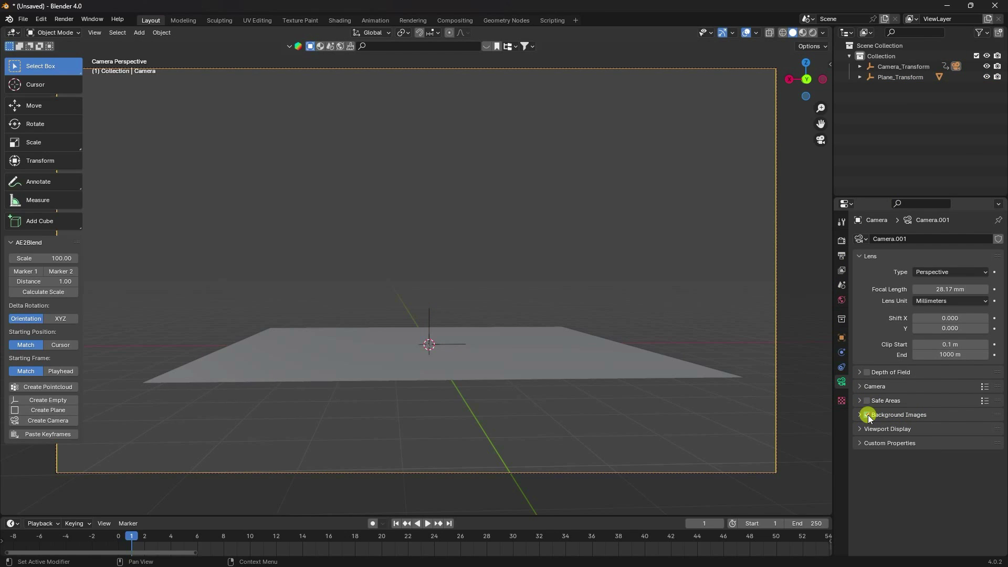
{"action": "left_click", "coordinate": [859, 414]}
{"action": "left_click", "coordinate": [910, 429]}
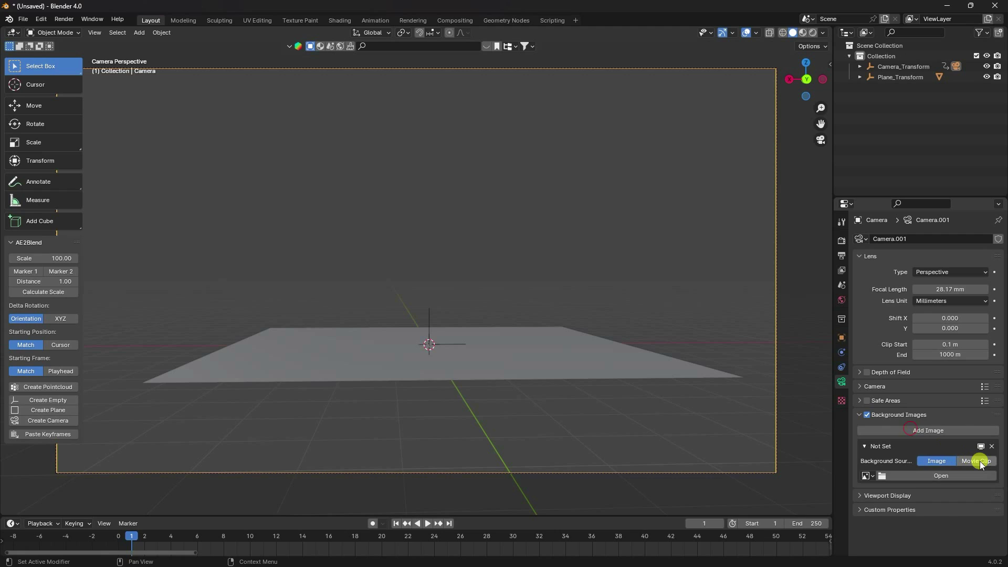
{"action": "left_click", "coordinate": [976, 461]}
{"action": "left_click", "coordinate": [942, 492]}
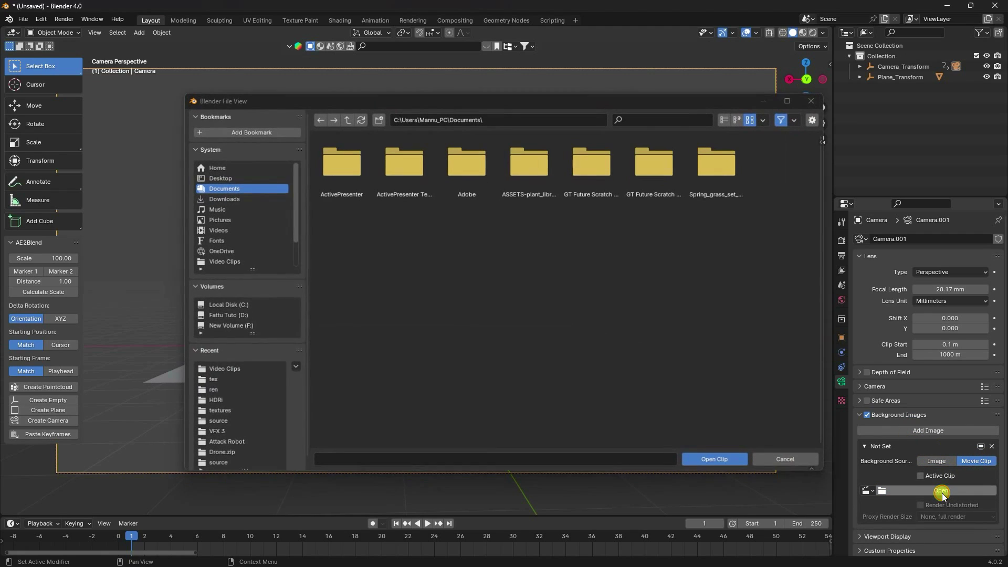
{"action": "left_click", "coordinate": [230, 314]}
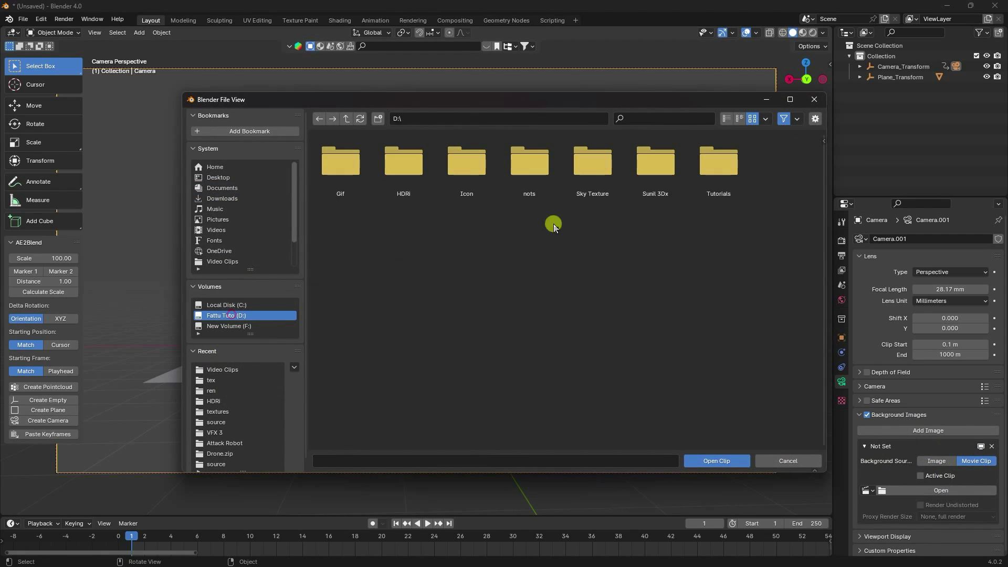
{"action": "double_click", "coordinate": [718, 162]}
{"action": "double_click", "coordinate": [655, 162]}
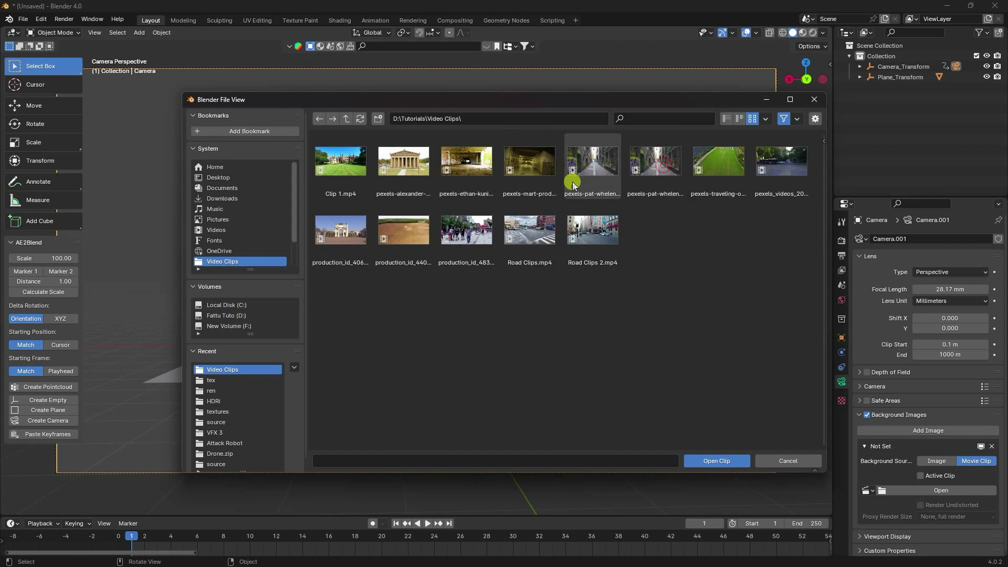
{"action": "left_click", "coordinate": [470, 164]}
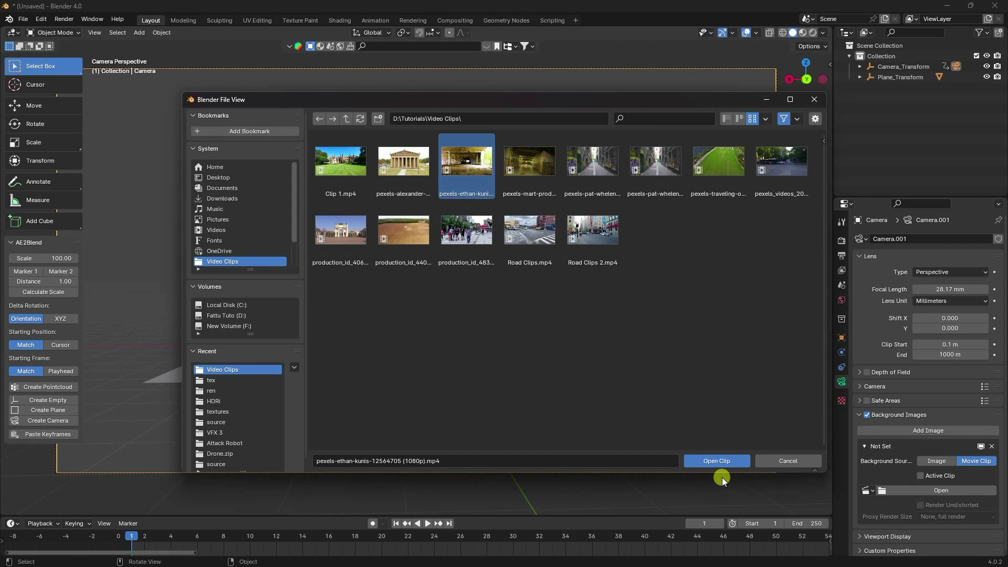
{"action": "left_click", "coordinate": [728, 458]}
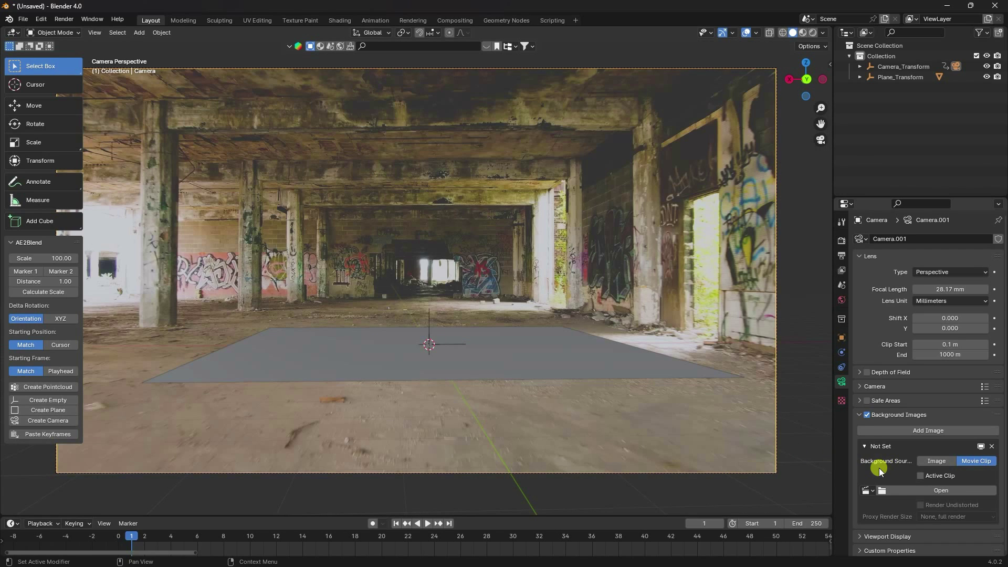
{"action": "scroll", "coordinate": [881, 469], "scroll_direction": "down", "scroll_amount": 3}
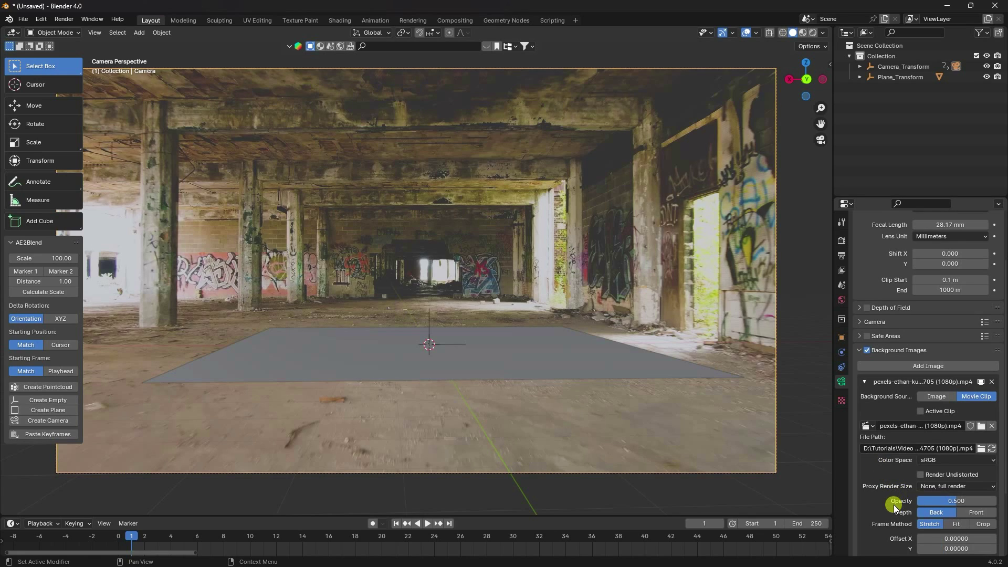
{"action": "left_click_drag", "start_coordinate": [924, 503], "coordinate": [996, 500]}
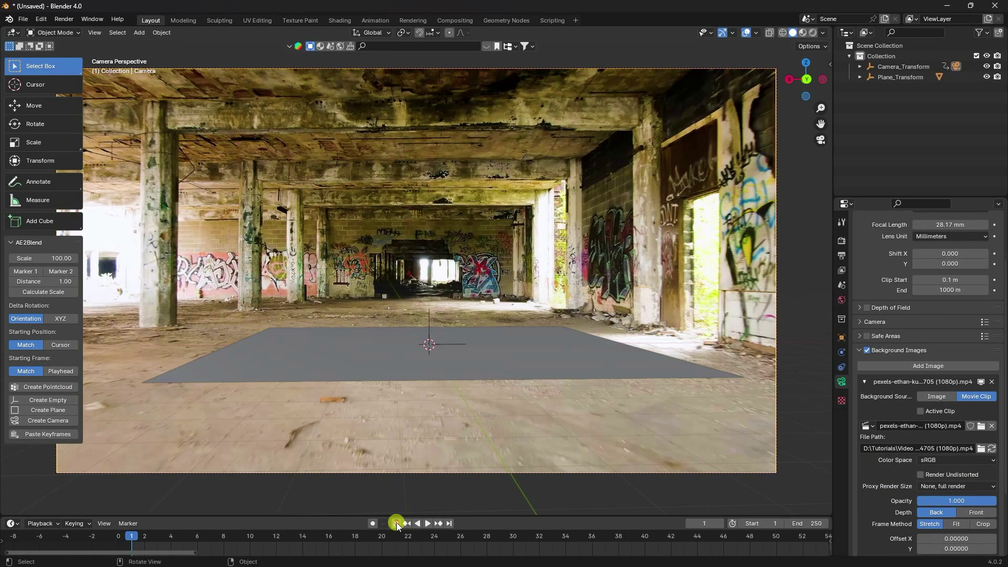
- Play the animation to check how the plane follows the footage, and return to the first frame
{"action": "left_click", "coordinate": [428, 524]}
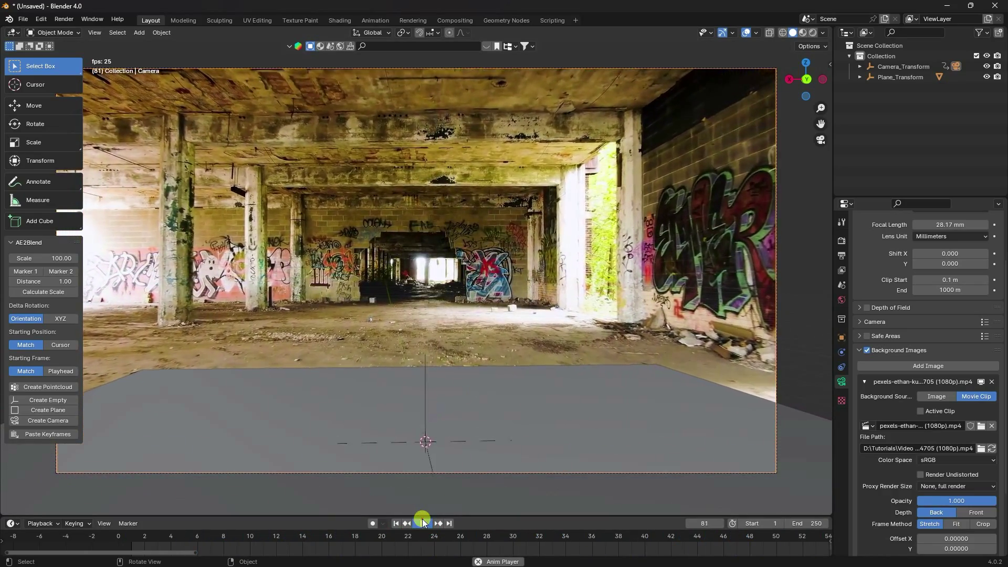
{"action": "left_click", "coordinate": [423, 523]}
{"action": "left_click", "coordinate": [396, 523]}
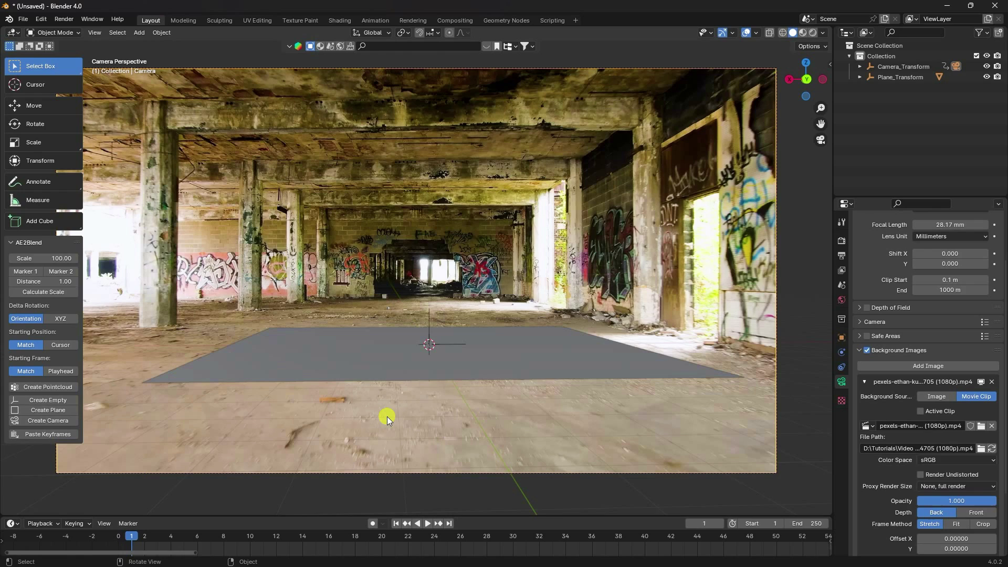
- Check the composition's frame rate in After Effects and set Blender's output frame rate to 23.98 fps
{"action": "left_click", "coordinate": [841, 240]}
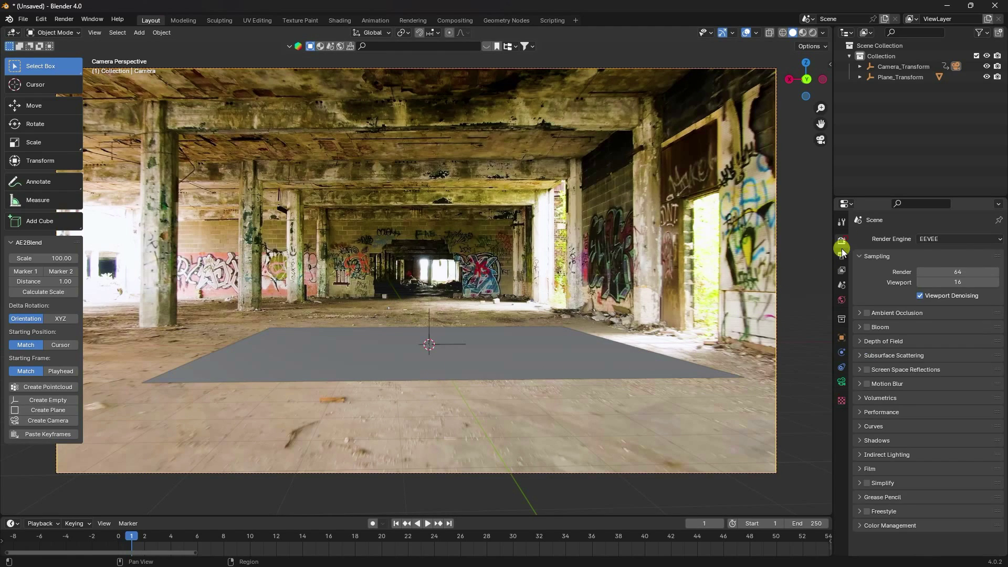
{"action": "left_click", "coordinate": [841, 255]}
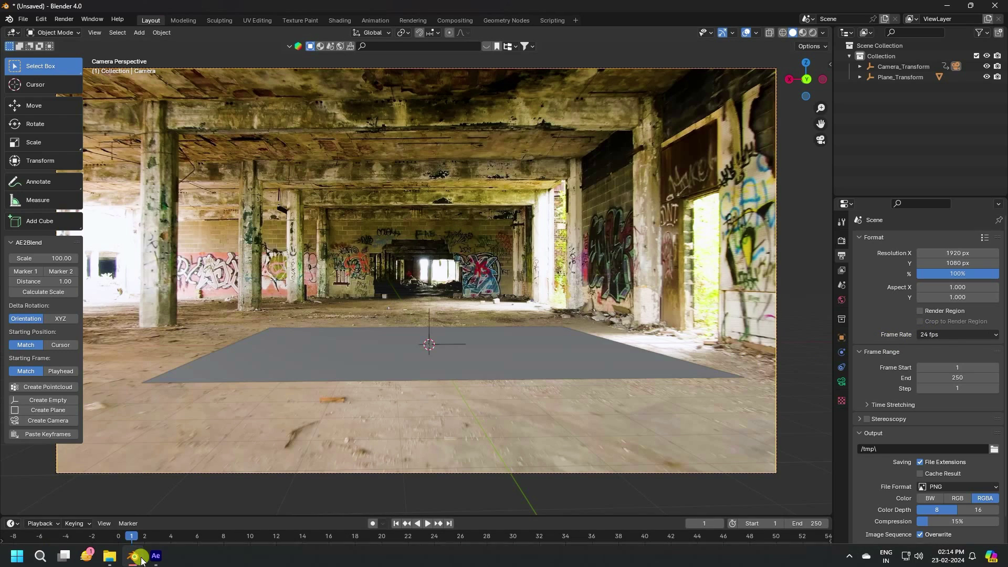
{"action": "left_click", "coordinate": [156, 554]}
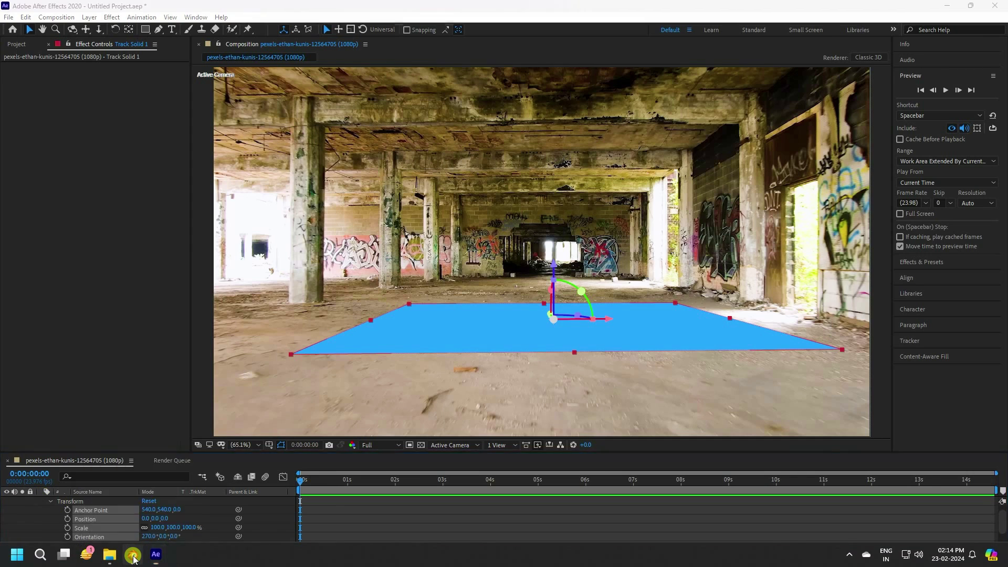
{"action": "left_click", "coordinate": [132, 554]}
{"action": "left_click", "coordinate": [937, 334]}
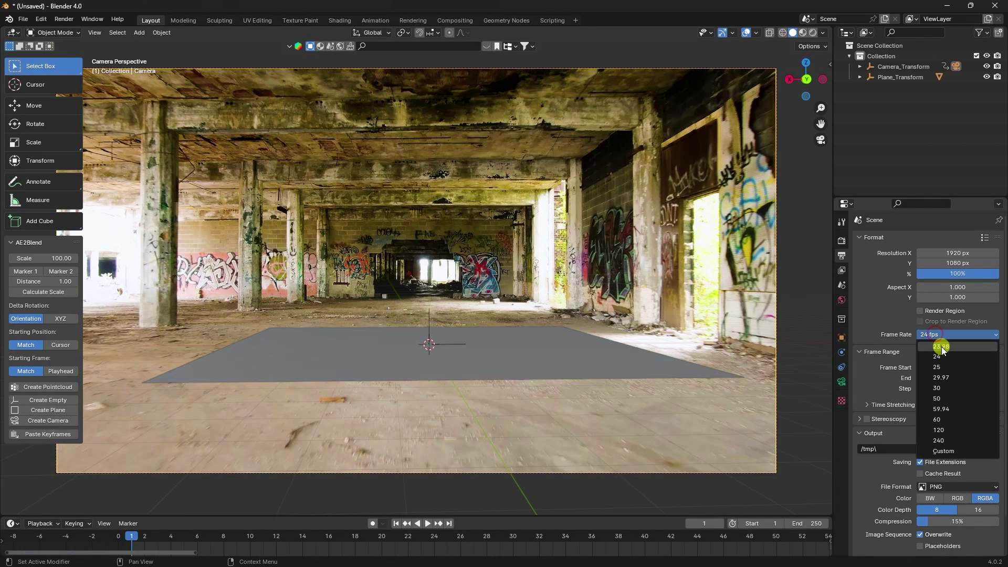
{"action": "left_click", "coordinate": [941, 346]}
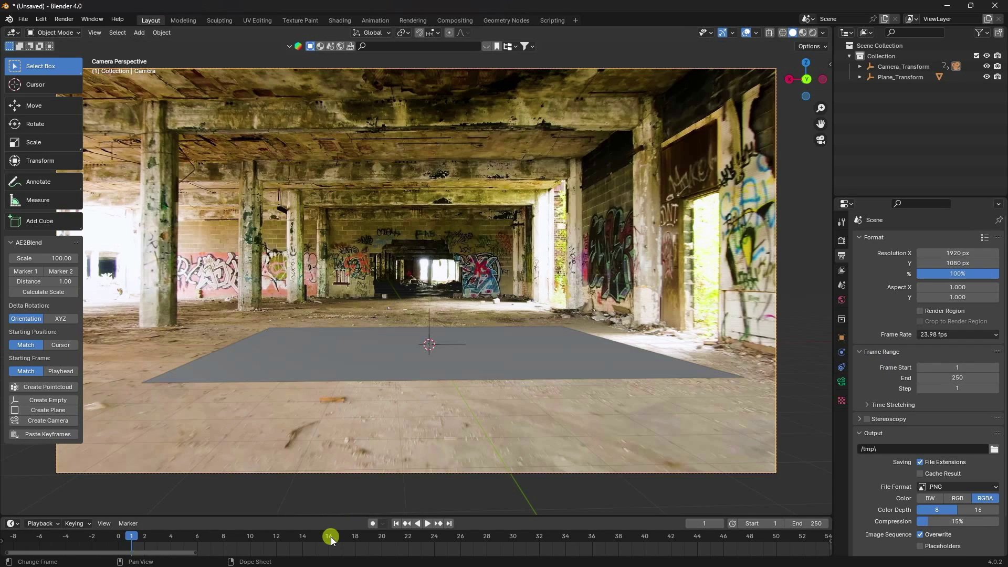
- Set the scene's end frame to 350 to match the last keyframe of Camera_Transform, and return to the first frame
{"action": "left_click", "coordinate": [955, 67]}
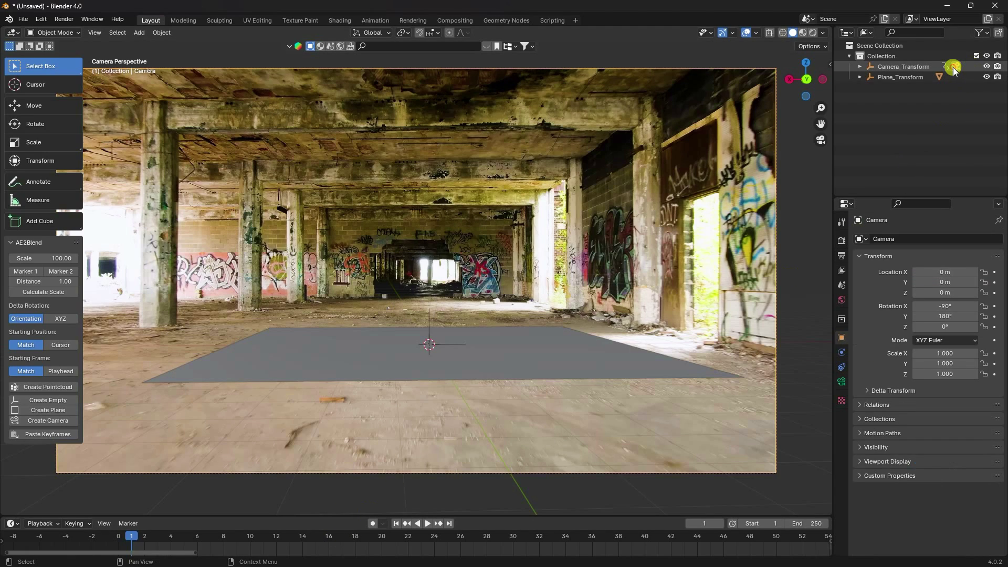
{"action": "left_click", "coordinate": [908, 67]}
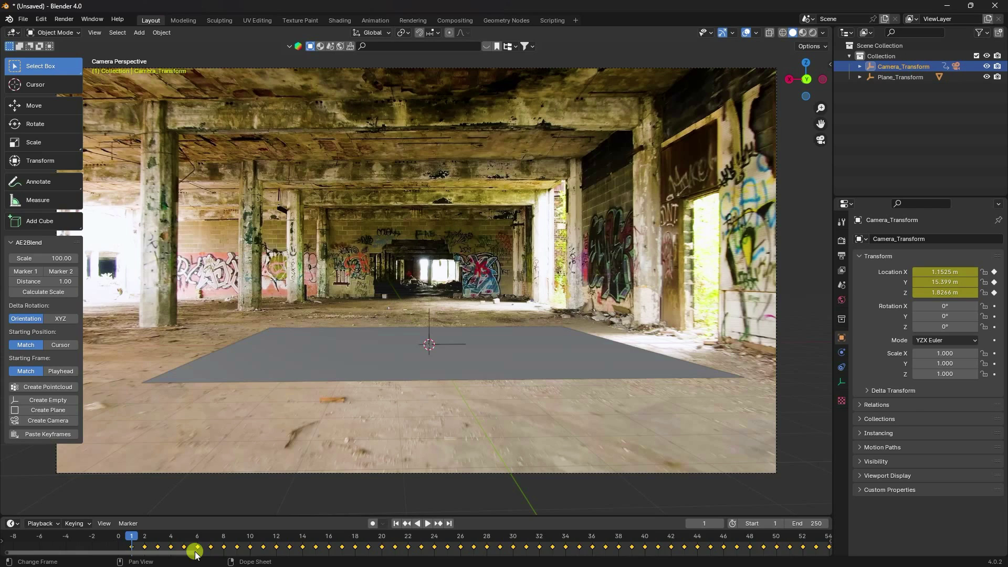
{"action": "left_click_drag", "start_coordinate": [196, 554], "coordinate": [927, 561]}
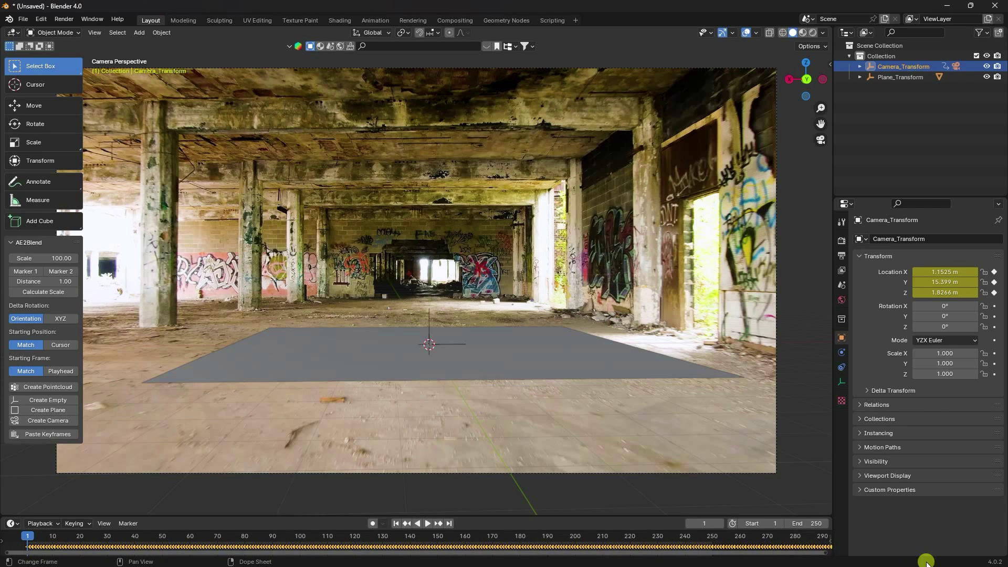
{"action": "scroll", "coordinate": [541, 539], "scroll_direction": "down", "scroll_amount": 4}
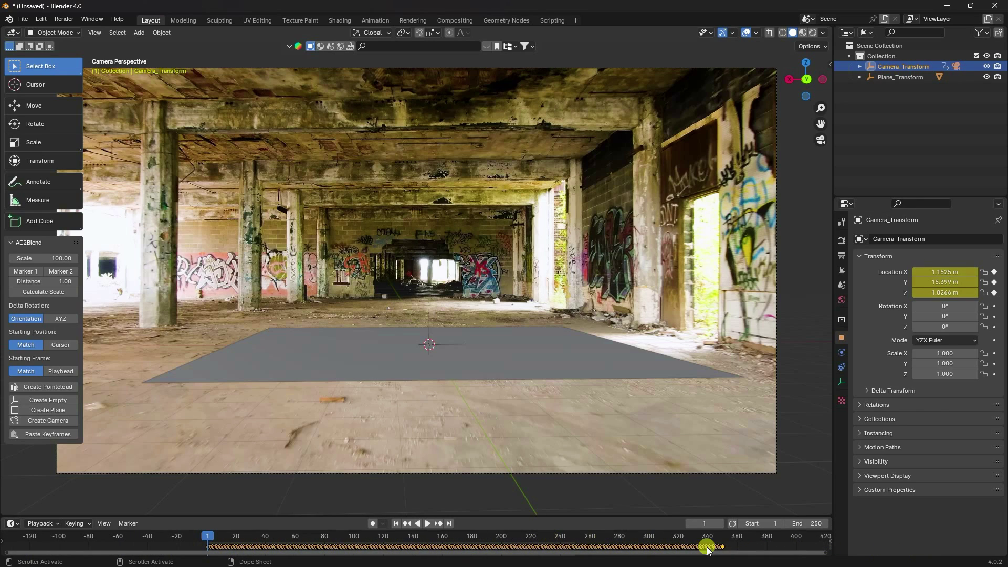
{"action": "left_click", "coordinate": [725, 537]}
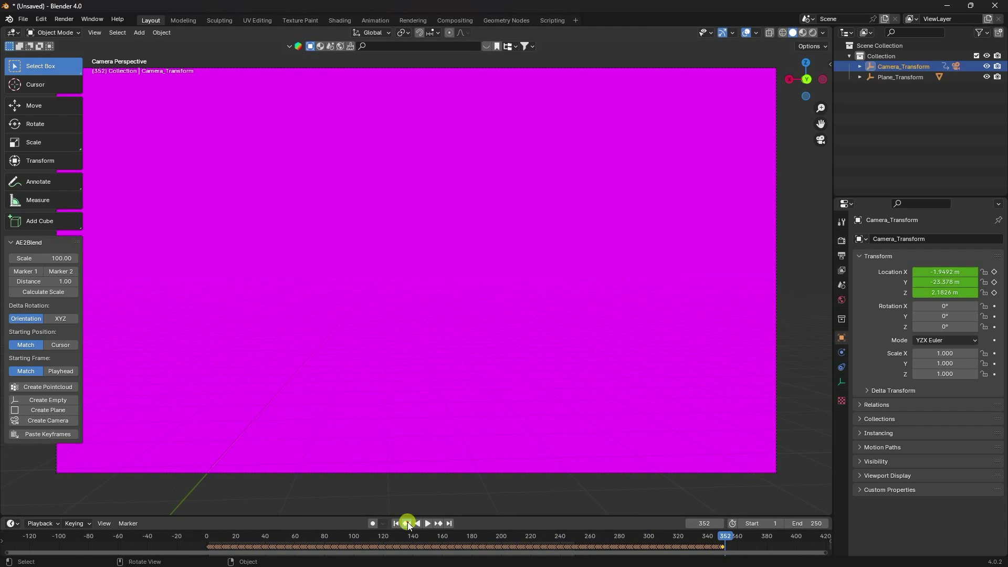
{"action": "left_click", "coordinate": [407, 523]}
{"action": "left_click", "coordinate": [815, 522]}
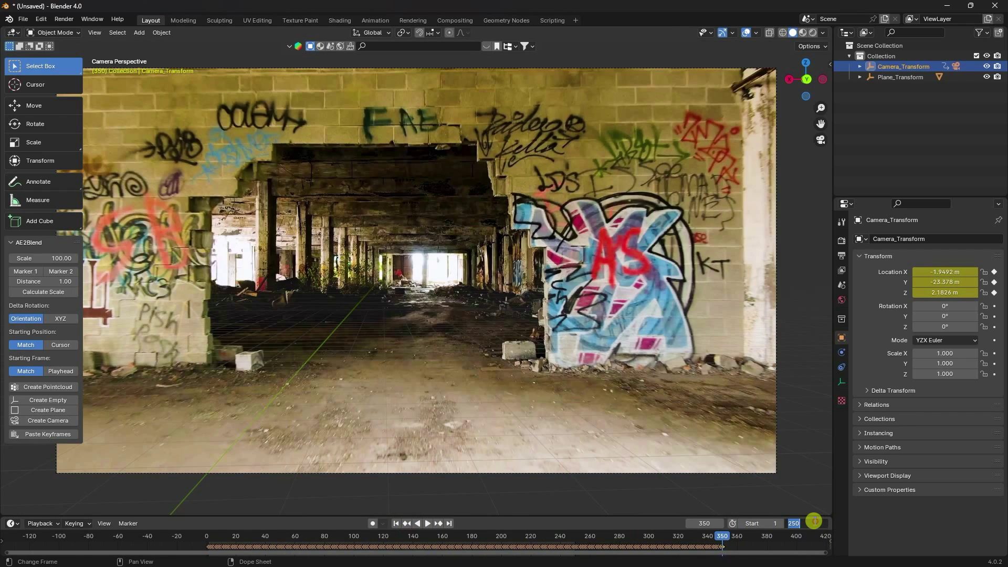
{"action": "type", "text": "350"}
{"action": "key", "text": "Return"}
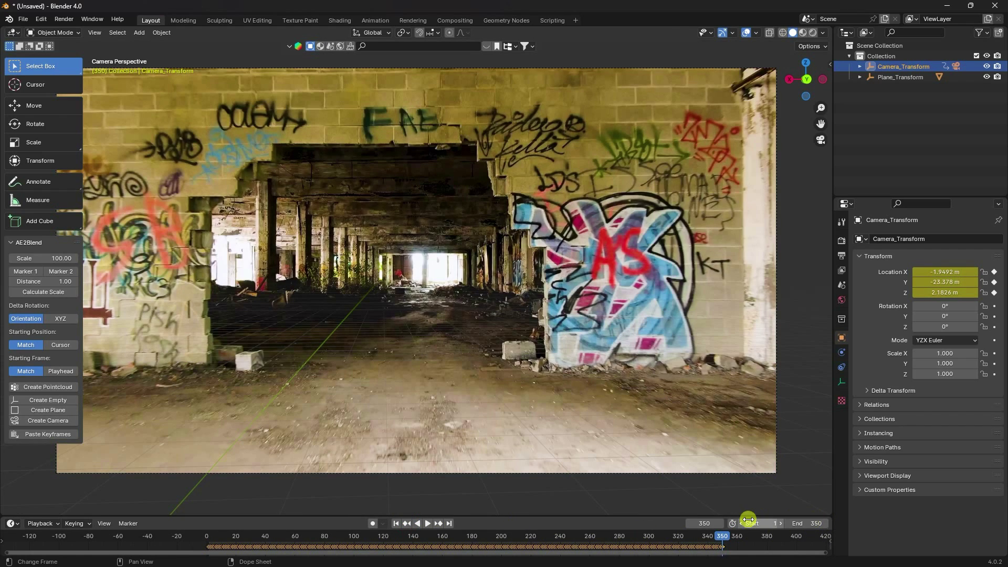
{"action": "left_click", "coordinate": [394, 522]}
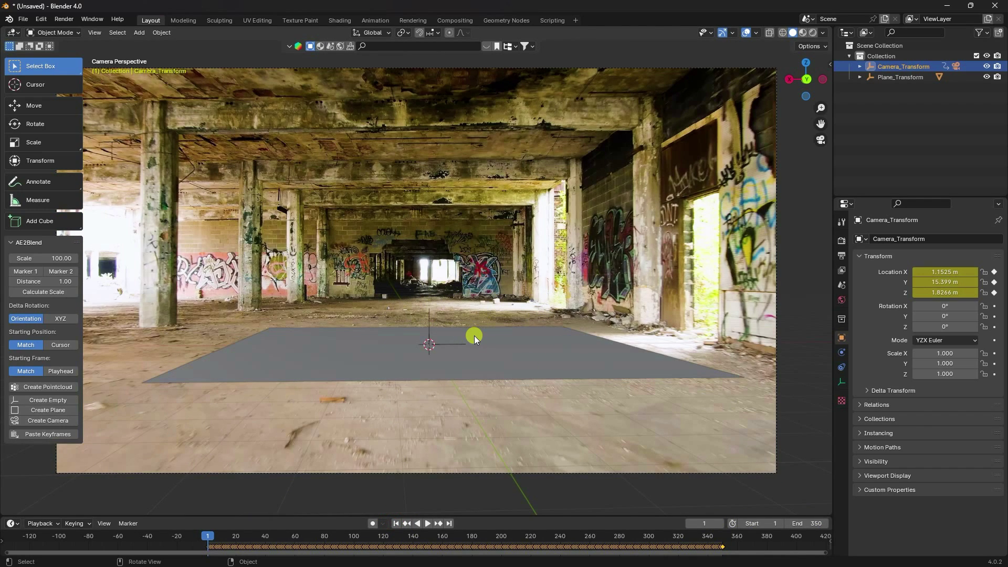
- Import the FBX model Attack Robot.fbx from the attack-robot source folder inside the desktop's VFX 3 folder
{"action": "key", "text": "Home"}
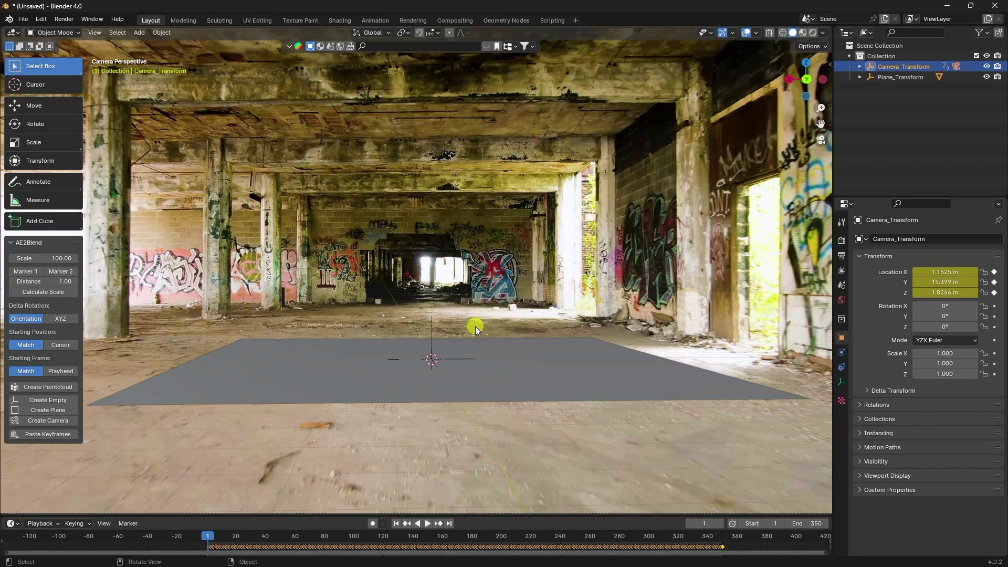
{"action": "left_click", "coordinate": [23, 19]}
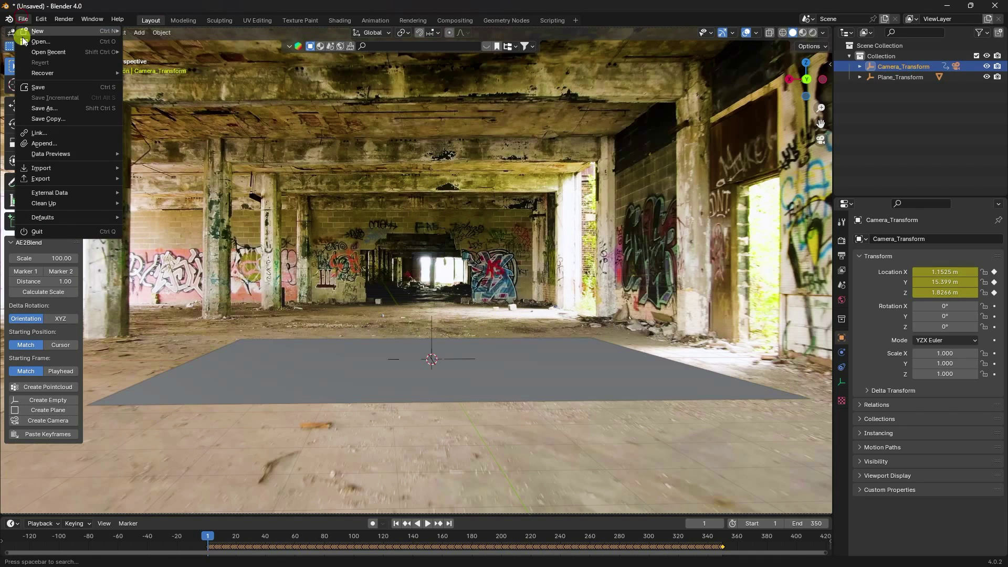
{"action": "mouse_move", "coordinate": [54, 165]}
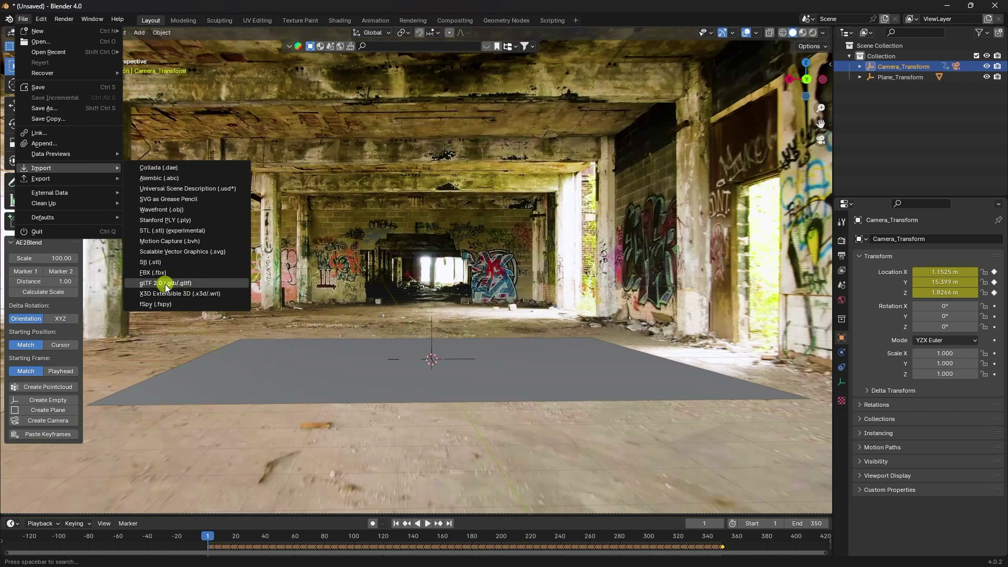
{"action": "left_click", "coordinate": [152, 272]}
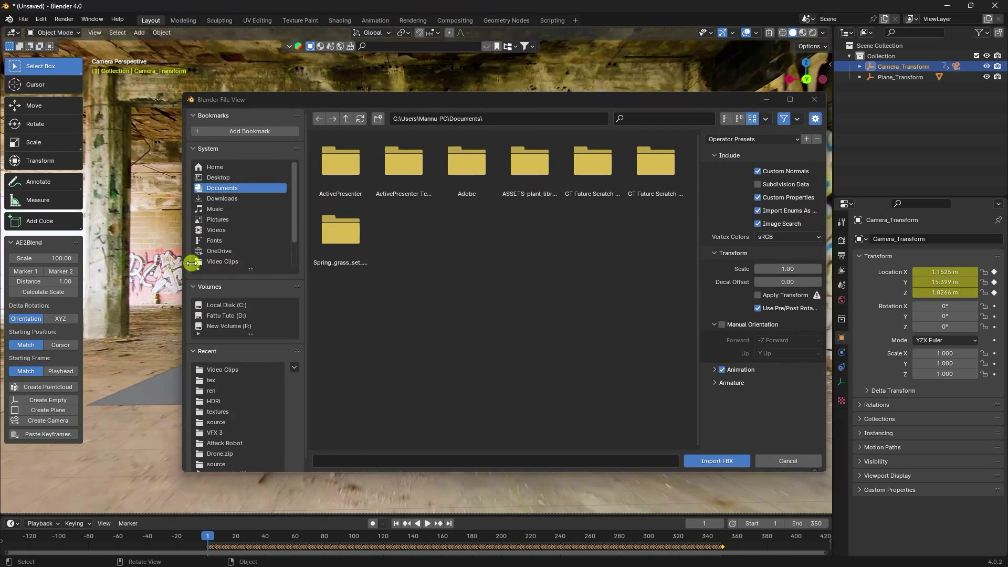
{"action": "left_click", "coordinate": [219, 181]}
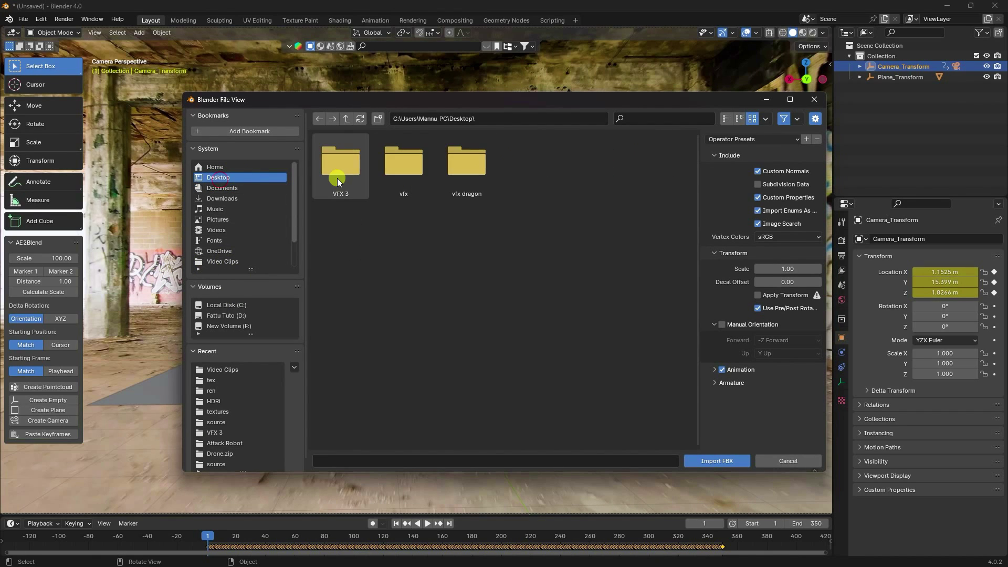
{"action": "double_click", "coordinate": [341, 178]}
{"action": "left_click", "coordinate": [225, 443]}
{"action": "left_click", "coordinate": [403, 165]}
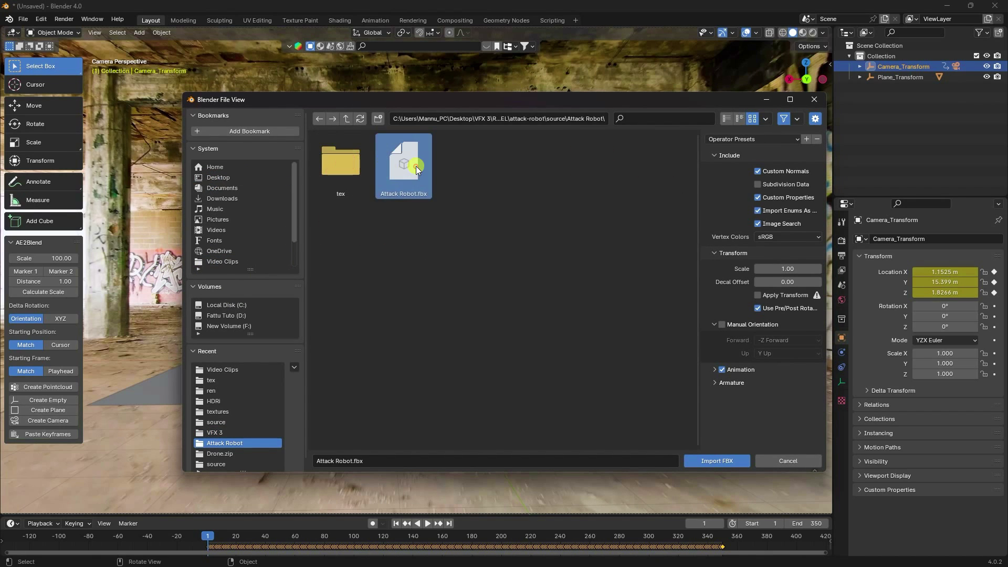
{"action": "left_click", "coordinate": [717, 461]}
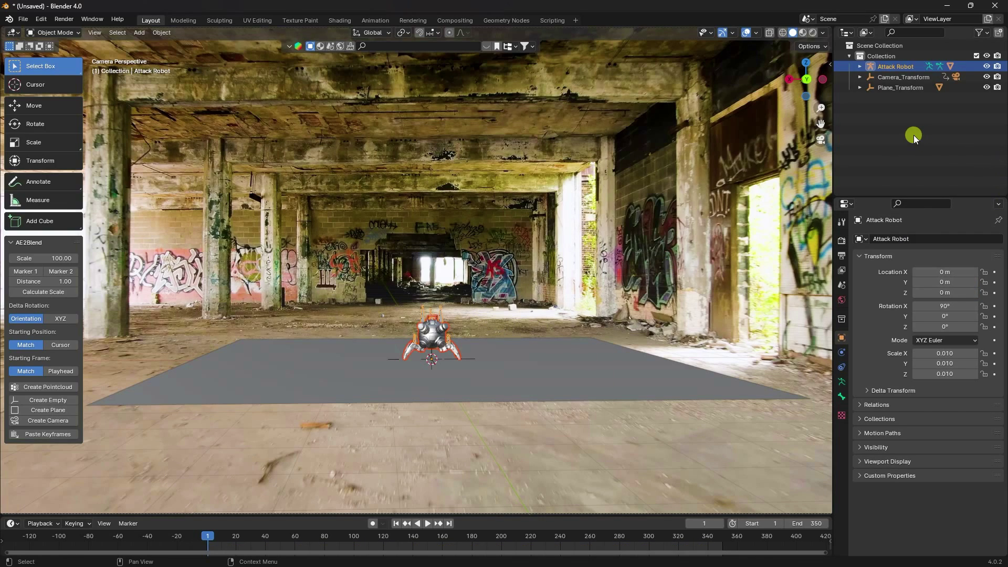
- Create a new collection in the scene and move the Attack Robot into it
{"action": "right_click", "coordinate": [870, 125]}
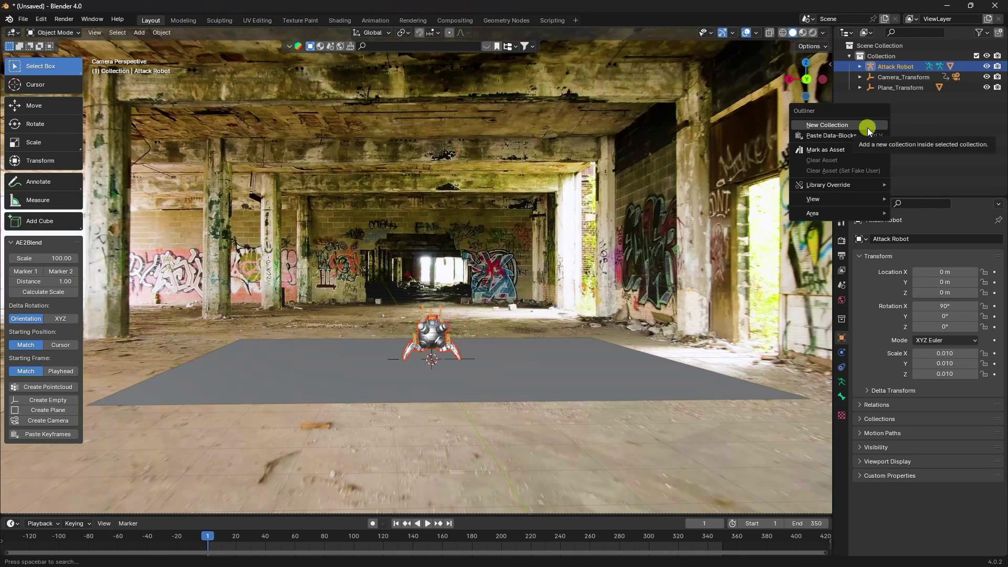
{"action": "left_click", "coordinate": [867, 127]}
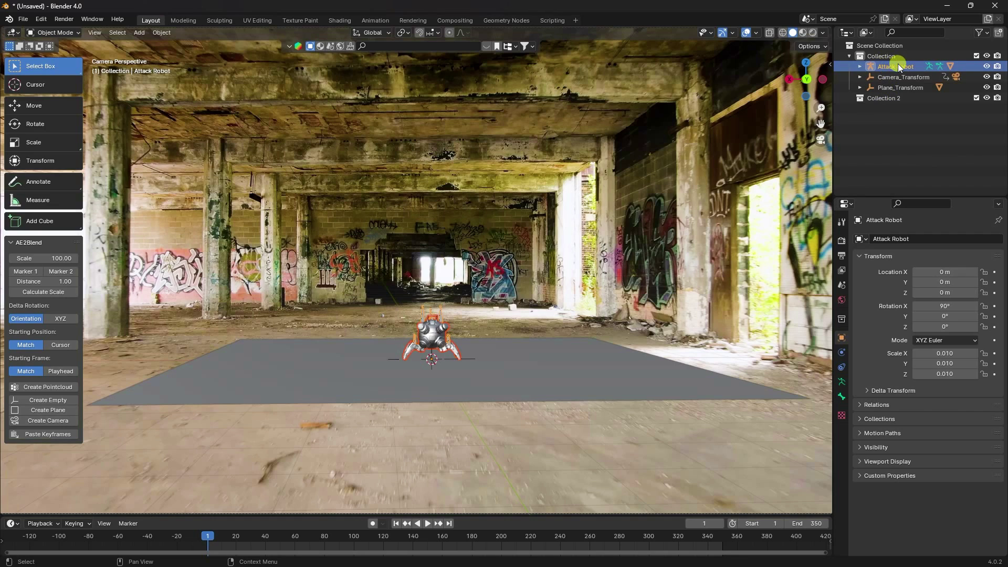
{"action": "left_click_drag", "start_coordinate": [898, 64], "coordinate": [874, 102]}
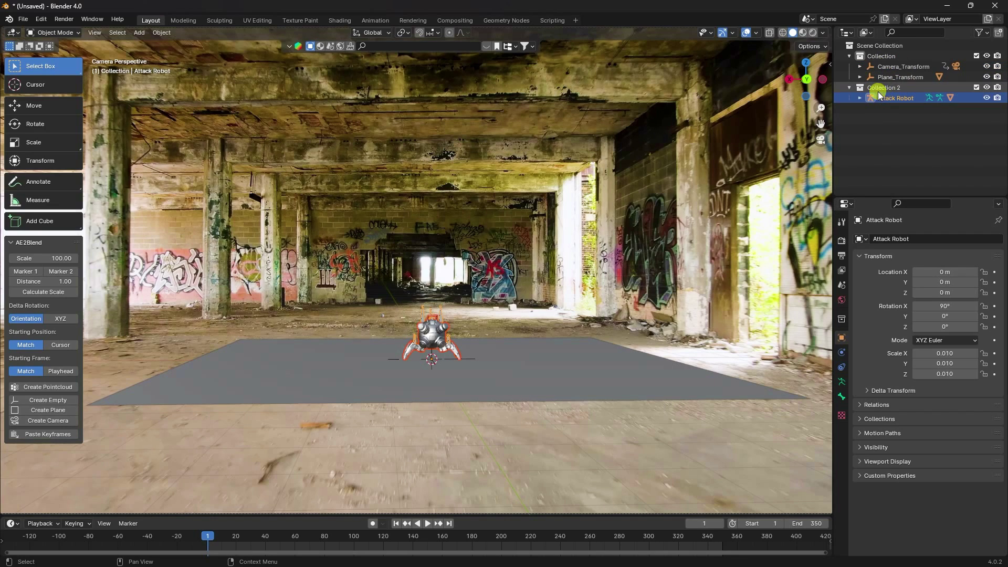
- Select the Attack Robot with its whole hierarchy and enlarge it uniformly to a scale of about 0.034
{"action": "left_click", "coordinate": [883, 100]}
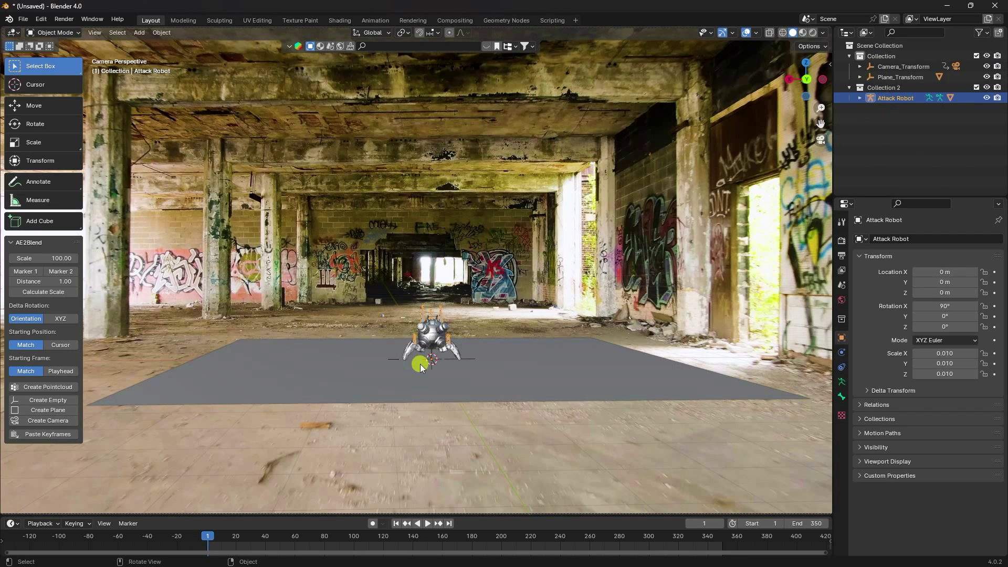
{"action": "right_click", "coordinate": [897, 98]}
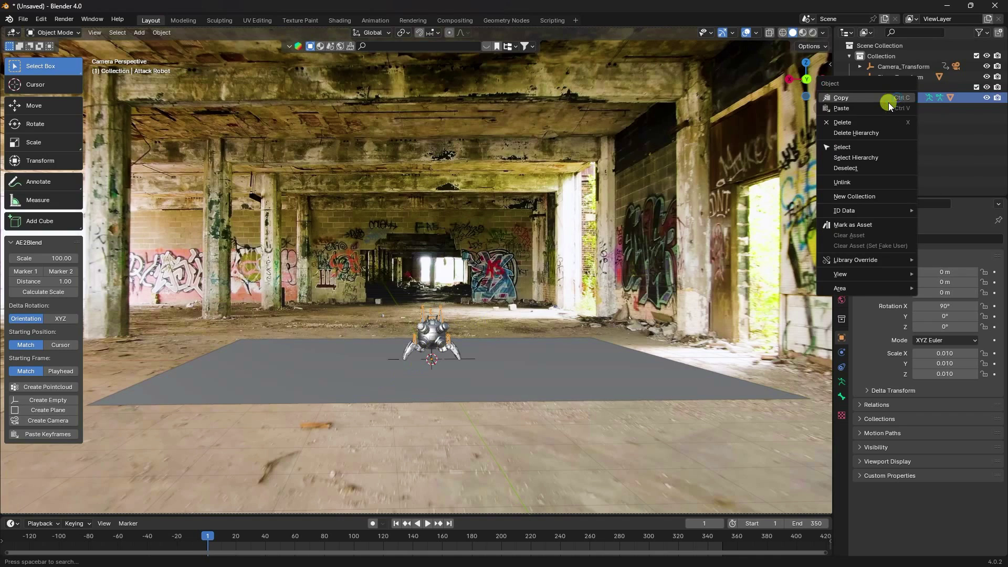
{"action": "left_click", "coordinate": [846, 155]}
{"action": "key", "text": "s"}
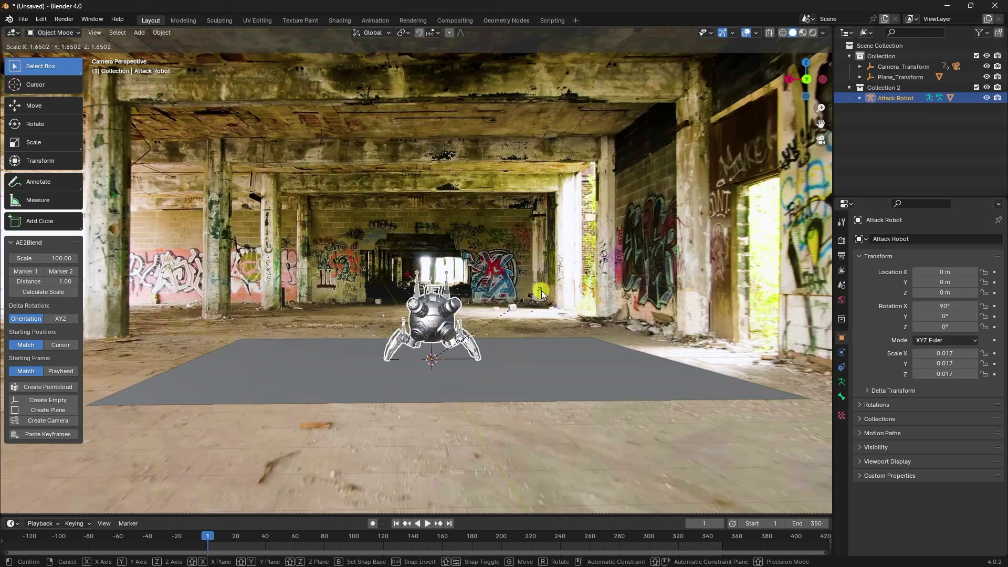
{"action": "left_click", "coordinate": [590, 259]}
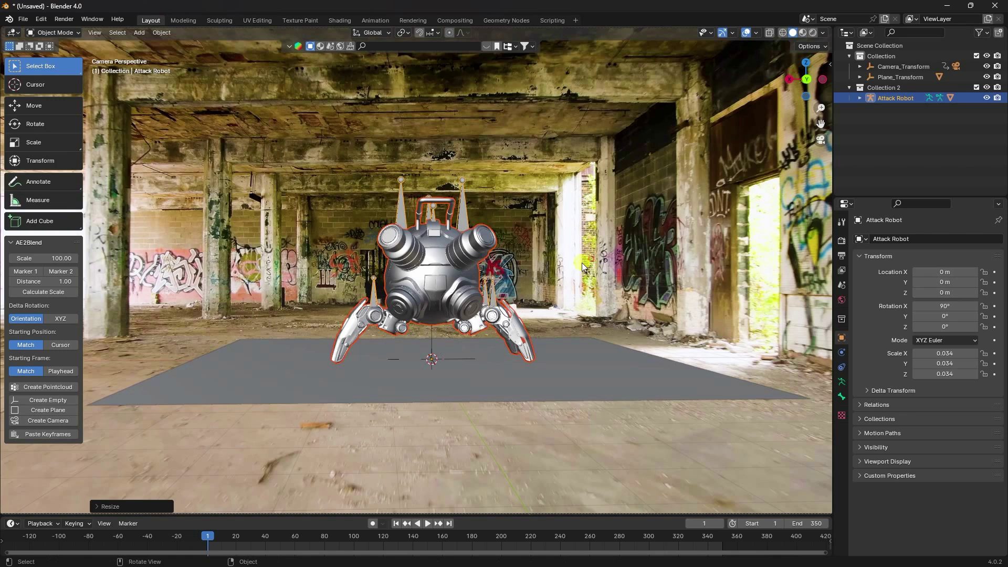
- Rotate the robot around Z to about 154.5° and move it along X to about -2.51 m
{"action": "left_click", "coordinate": [35, 124]}
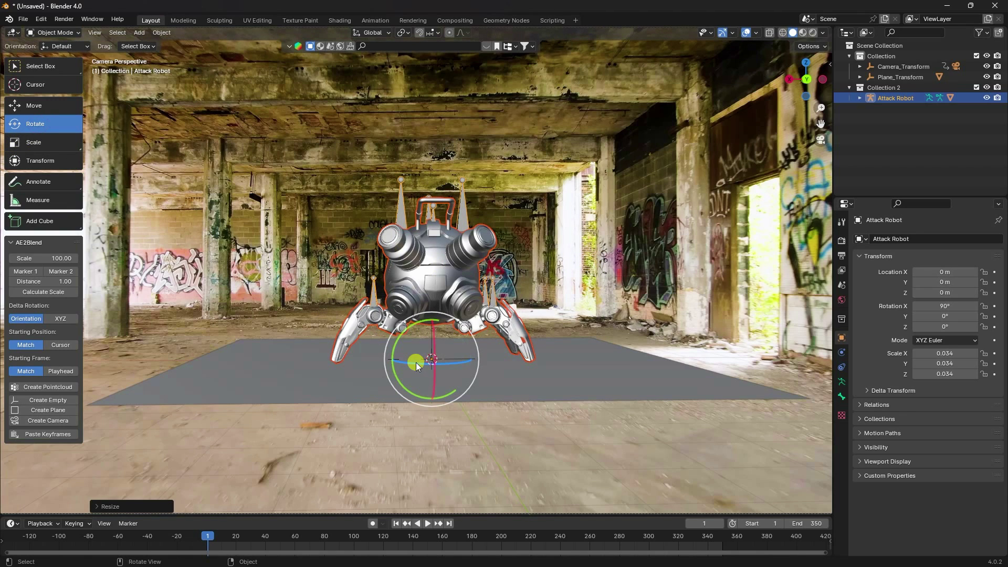
{"action": "left_click_drag", "start_coordinate": [416, 364], "coordinate": [476, 366]}
{"action": "left_click", "coordinate": [46, 109]}
{"action": "left_click_drag", "start_coordinate": [382, 342], "coordinate": [458, 331]}
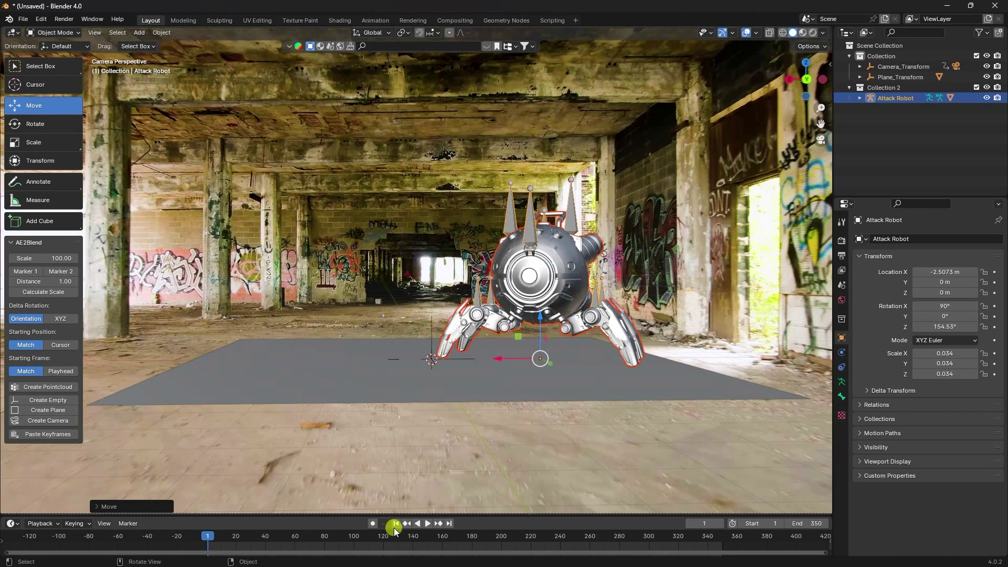
- Play the animation twice to check how the robot sits in the tracked footage, and return to the first frame
{"action": "scroll", "coordinate": [451, 334], "scroll_direction": "down", "scroll_amount": 1}
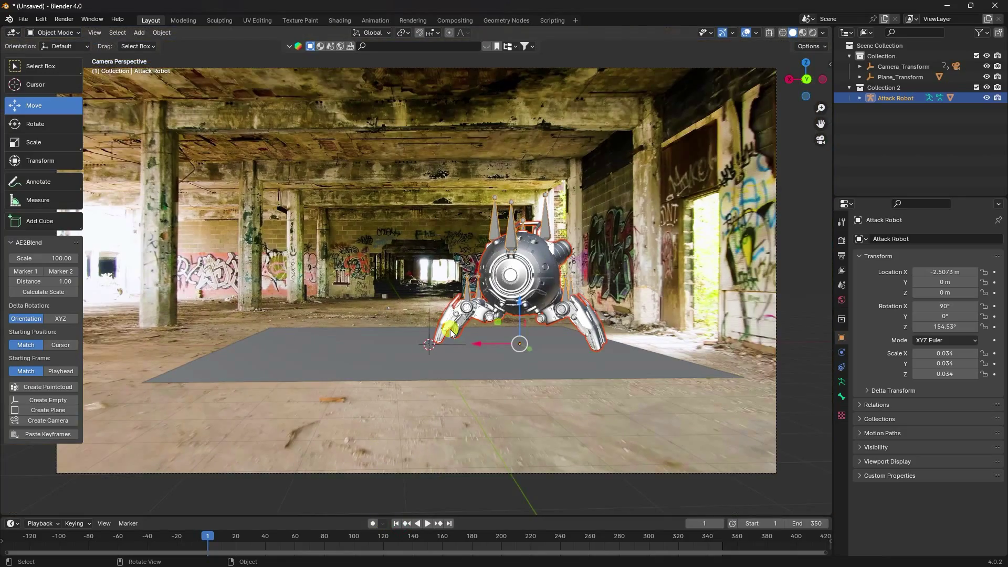
{"action": "scroll", "coordinate": [450, 332], "scroll_direction": "up", "scroll_amount": 1}
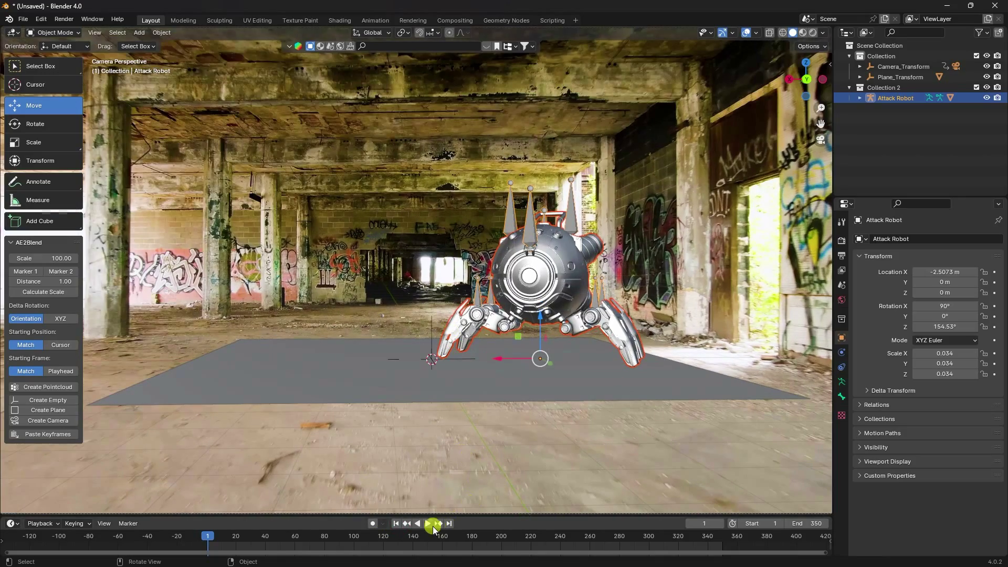
{"action": "left_click", "coordinate": [428, 524]}
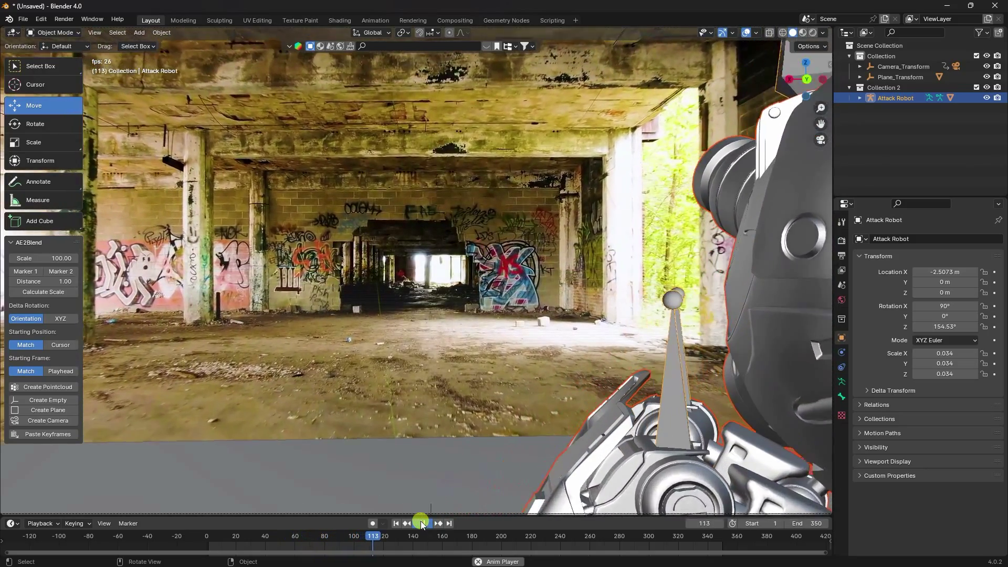
{"action": "left_click", "coordinate": [423, 524]}
{"action": "left_click", "coordinate": [397, 524]}
{"action": "left_click", "coordinate": [428, 524]}
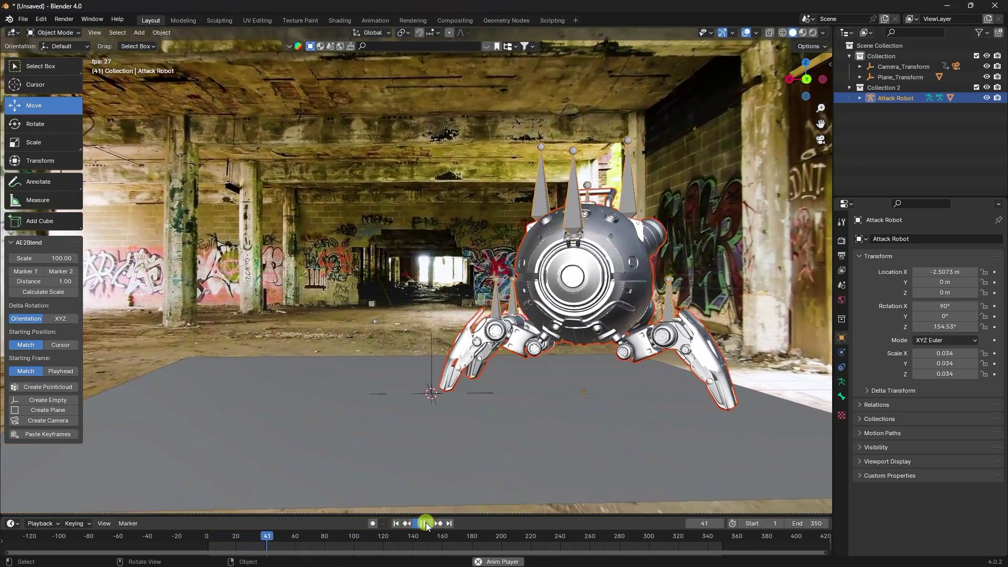
{"action": "left_click", "coordinate": [424, 524]}
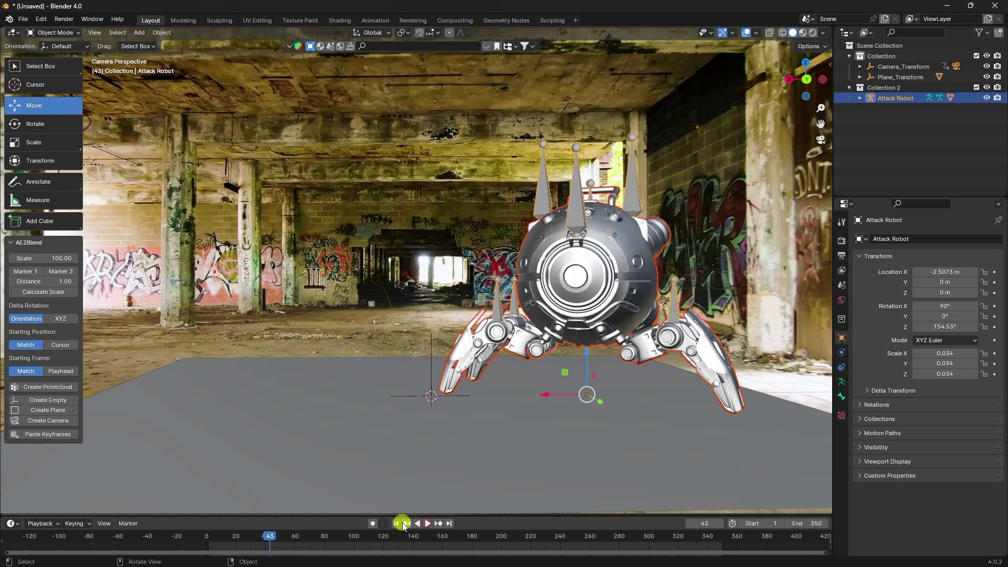
{"action": "left_click", "coordinate": [397, 524]}
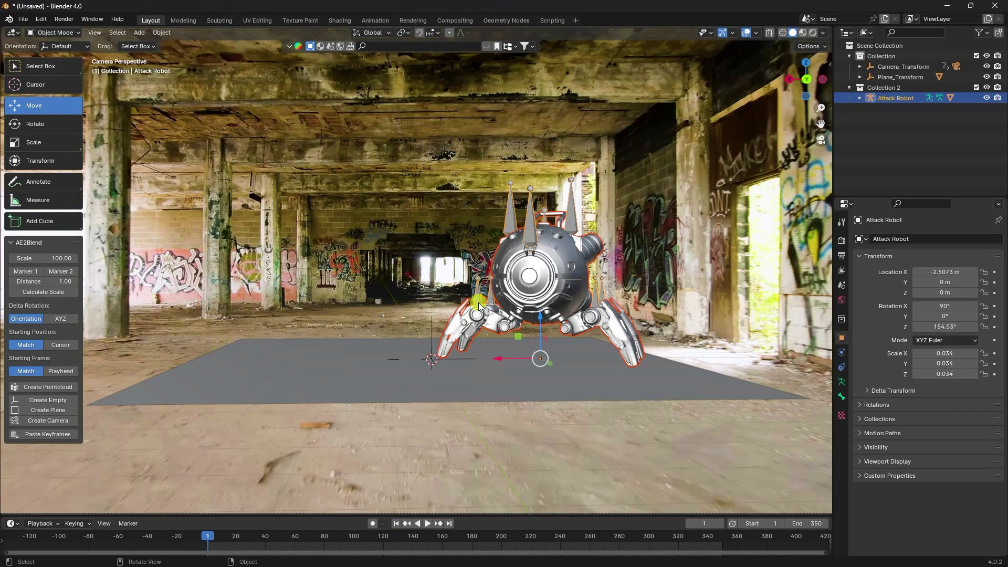
- Switch the render engine to Cycles with GPU Compute as the device
{"action": "left_click", "coordinate": [841, 241]}
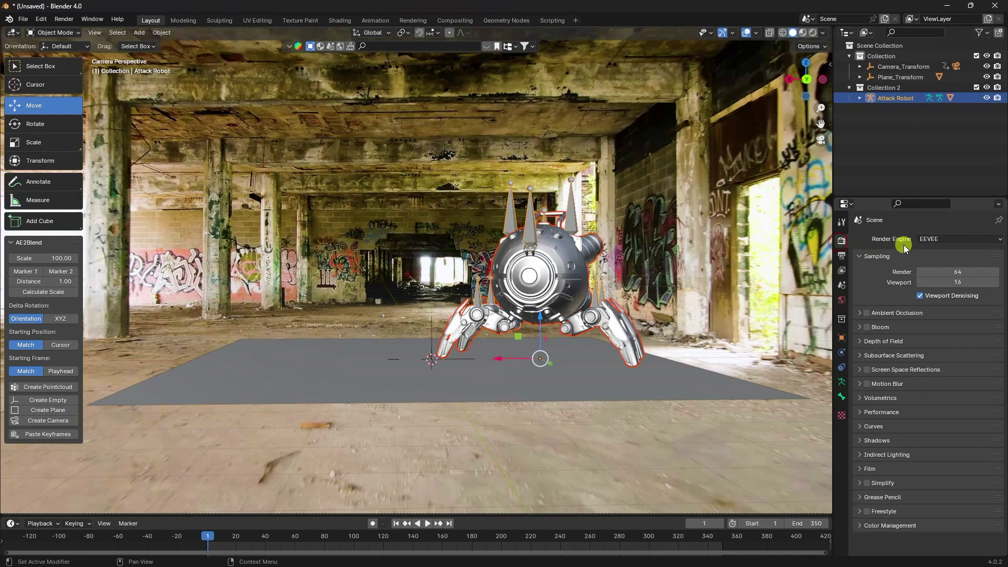
{"action": "left_click", "coordinate": [926, 239]}
{"action": "left_click", "coordinate": [924, 276]}
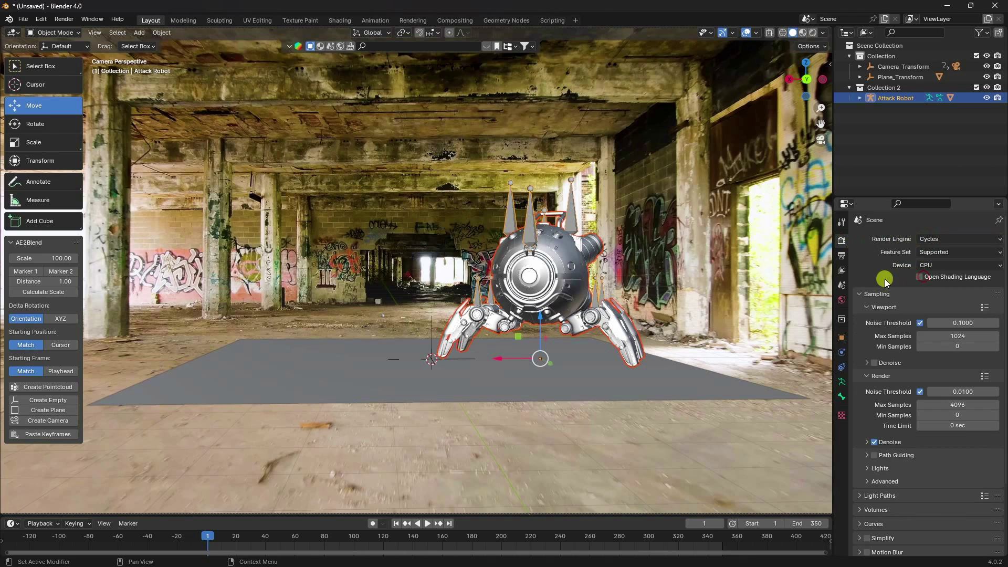
{"action": "left_click", "coordinate": [931, 268]}
{"action": "left_click", "coordinate": [930, 288]}
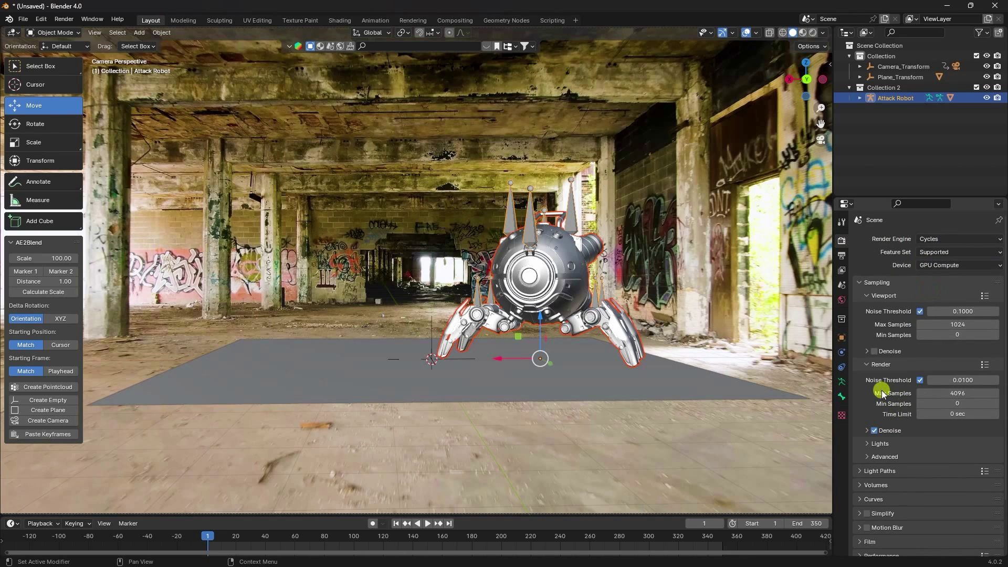
- Set the maximum number of samples for the final Cycles render to 256
{"action": "left_click", "coordinate": [944, 391]}
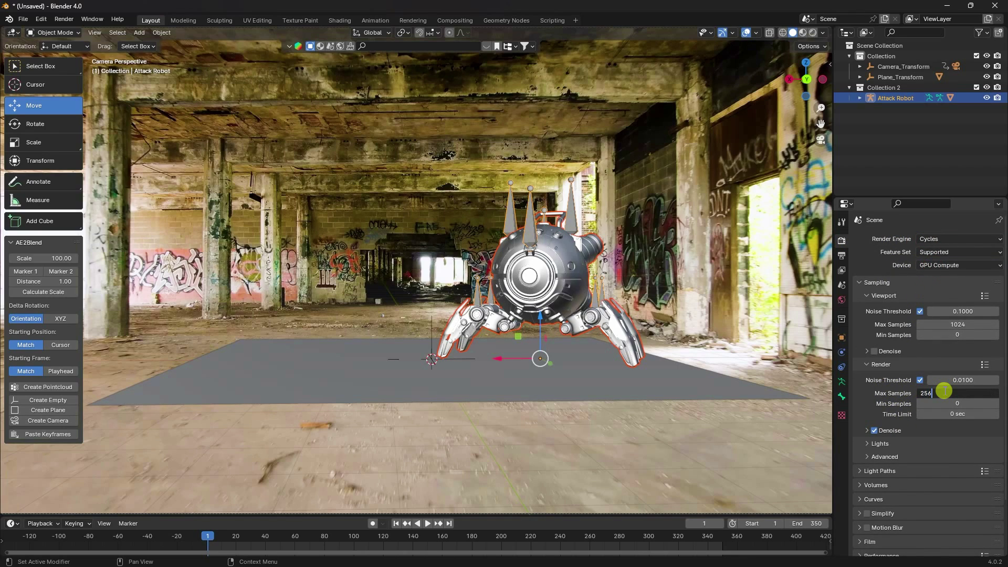
{"action": "type", "text": "256"}
{"action": "key", "text": "Return"}
{"action": "scroll", "coordinate": [861, 404], "scroll_direction": "down", "scroll_amount": 3}
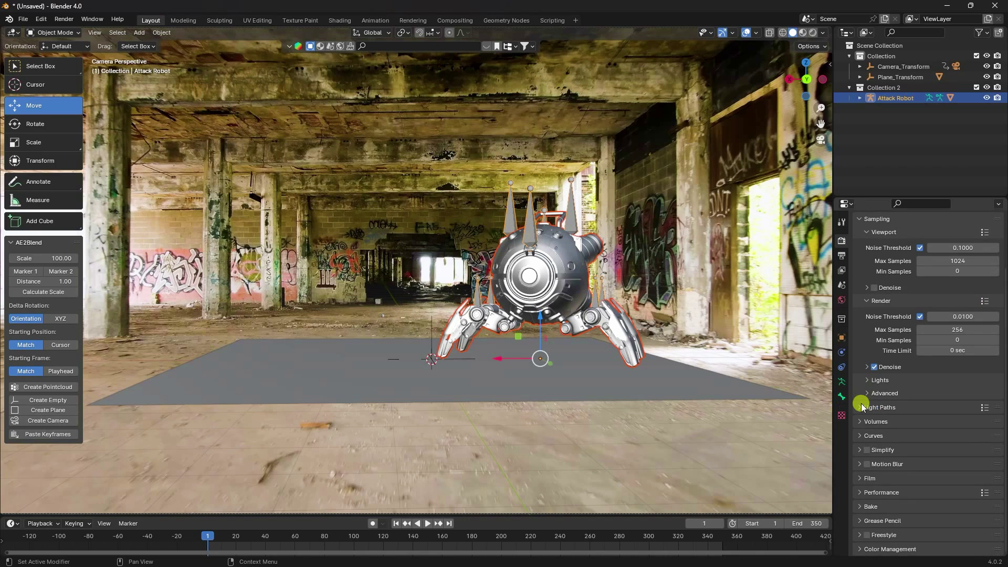
- Enable a transparent film background in the Cycles render settings
{"action": "left_click", "coordinate": [862, 479]}
{"action": "scroll", "coordinate": [861, 478], "scroll_direction": "down", "scroll_amount": 5}
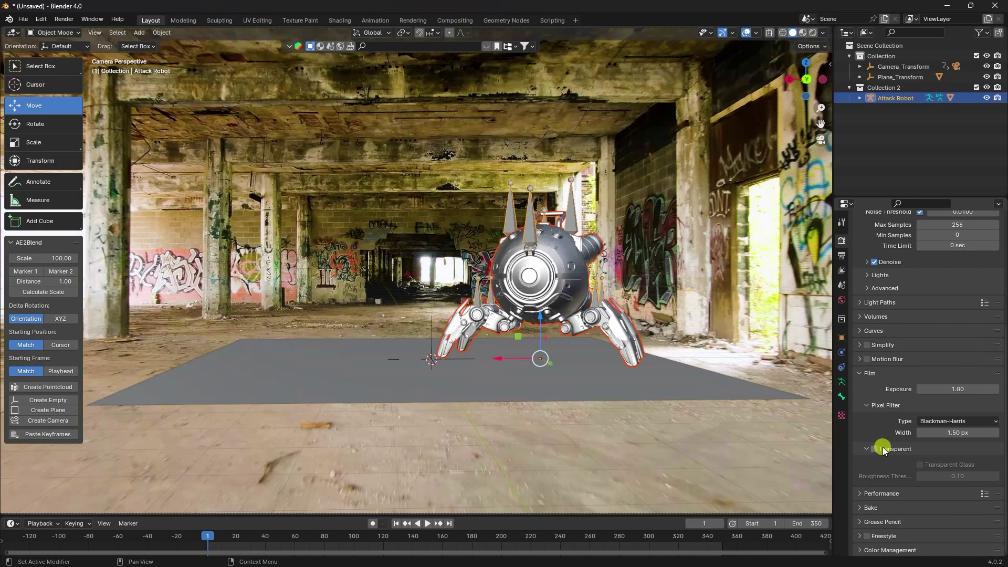
{"action": "left_click", "coordinate": [874, 449]}
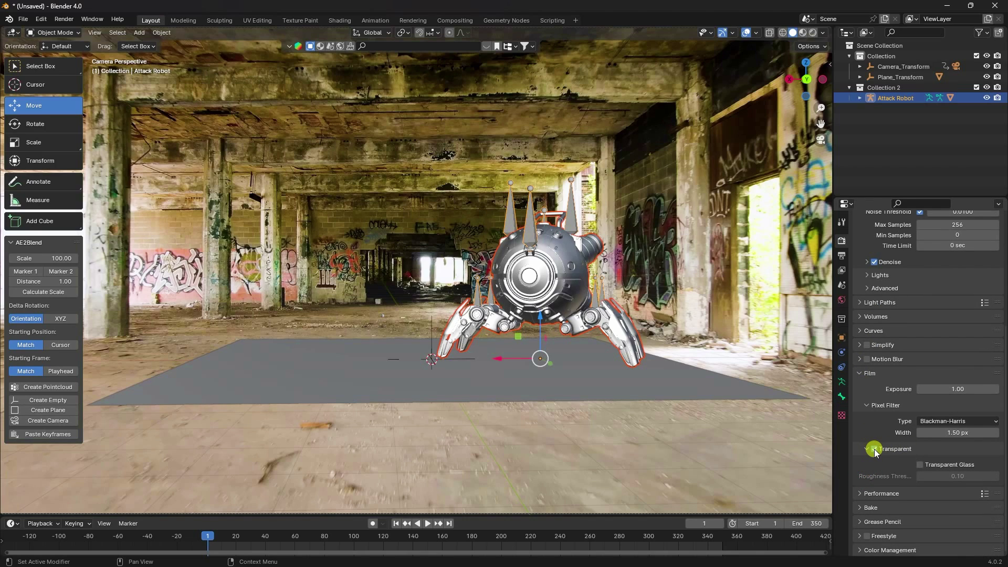
- Light the world with an Environment Texture, loading cedar_bridge_4k.exr from the HDRI folder as its colour
{"action": "left_click", "coordinate": [840, 301]}
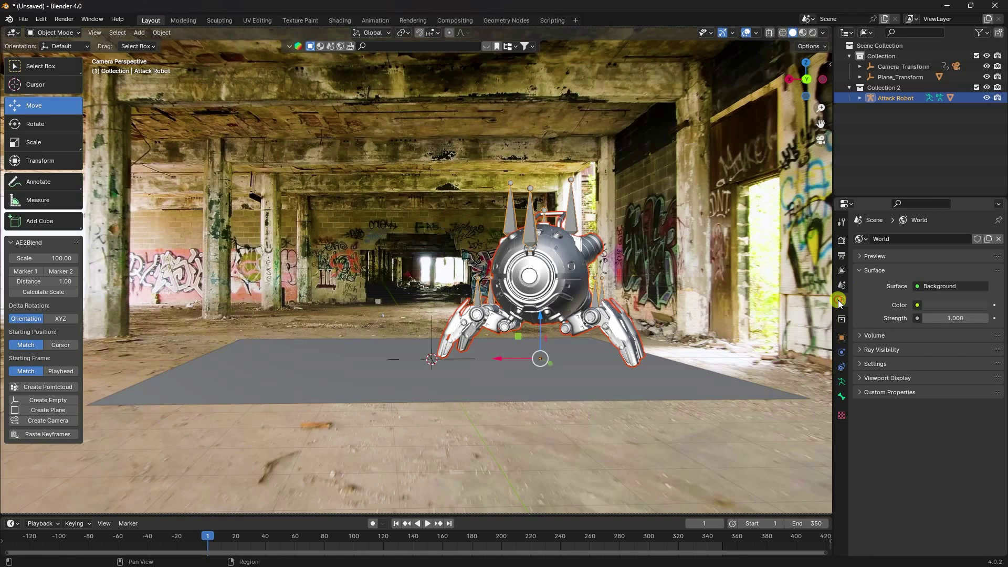
{"action": "left_click", "coordinate": [918, 305]}
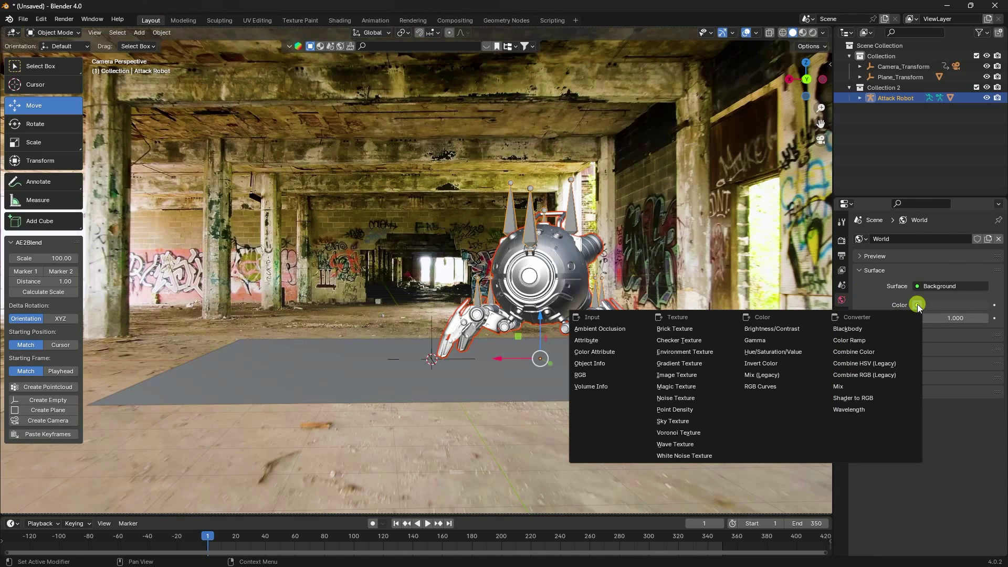
{"action": "left_click", "coordinate": [679, 352]}
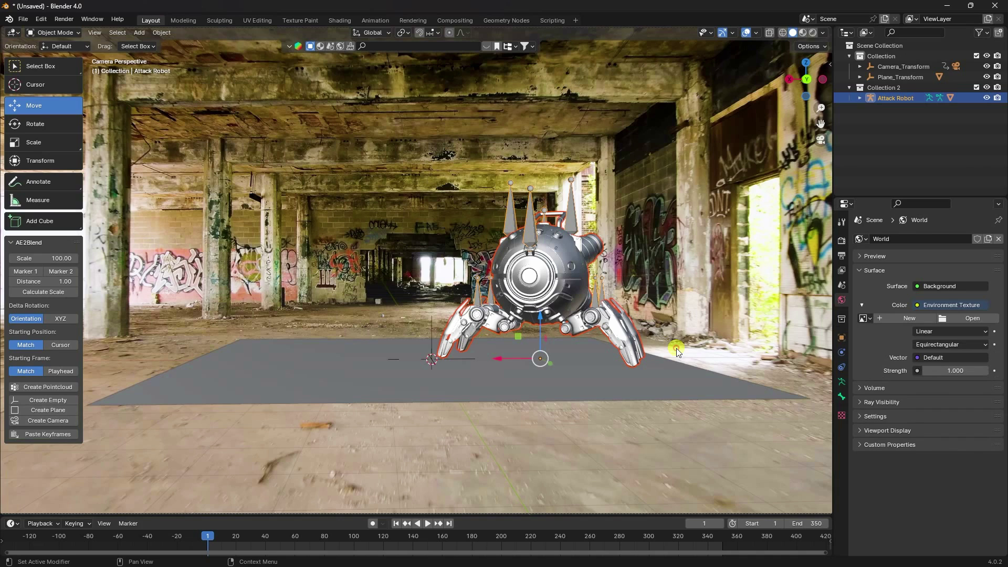
{"action": "left_click", "coordinate": [963, 317]}
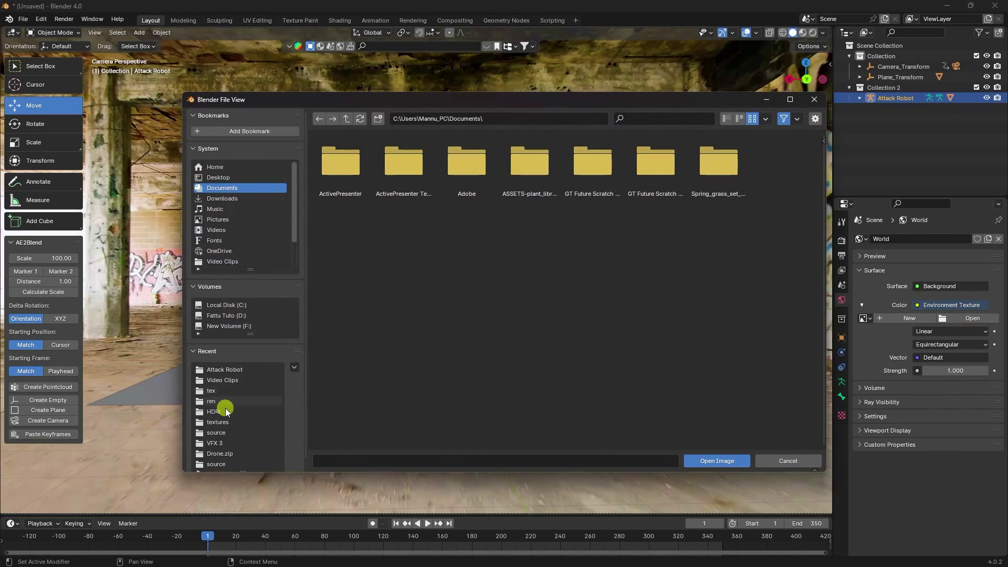
{"action": "left_click", "coordinate": [214, 411]}
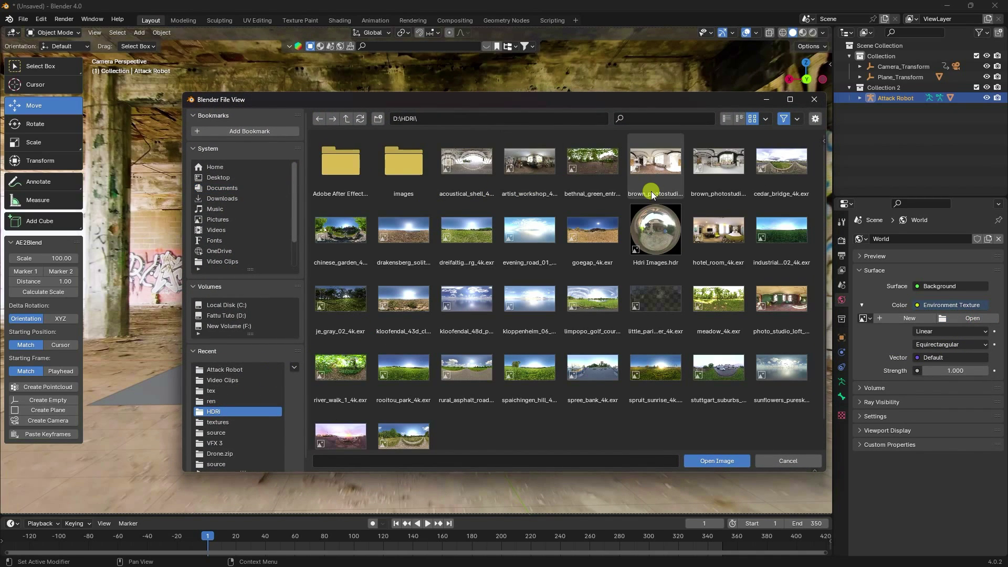
{"action": "left_click", "coordinate": [789, 171]}
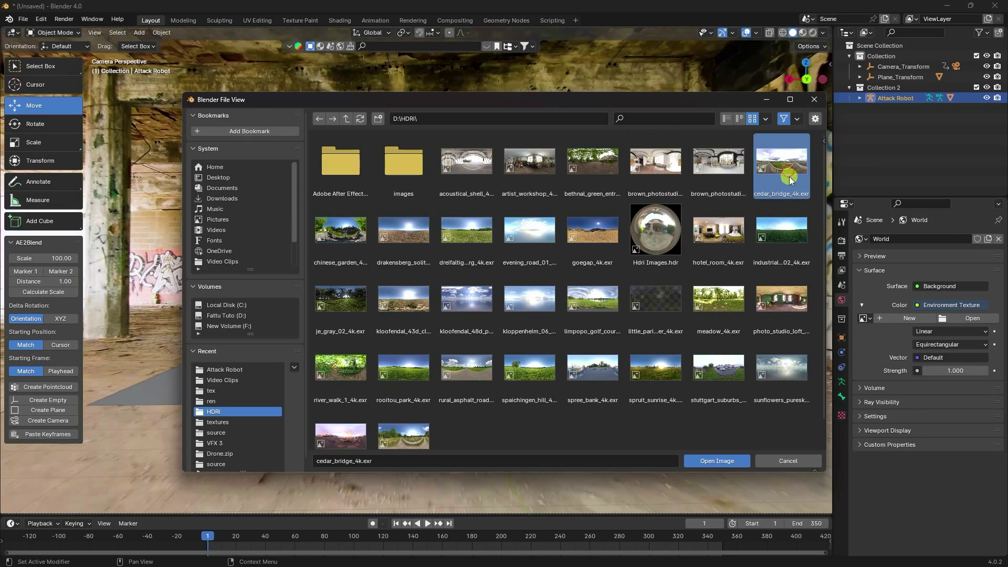
{"action": "left_click", "coordinate": [716, 460]}
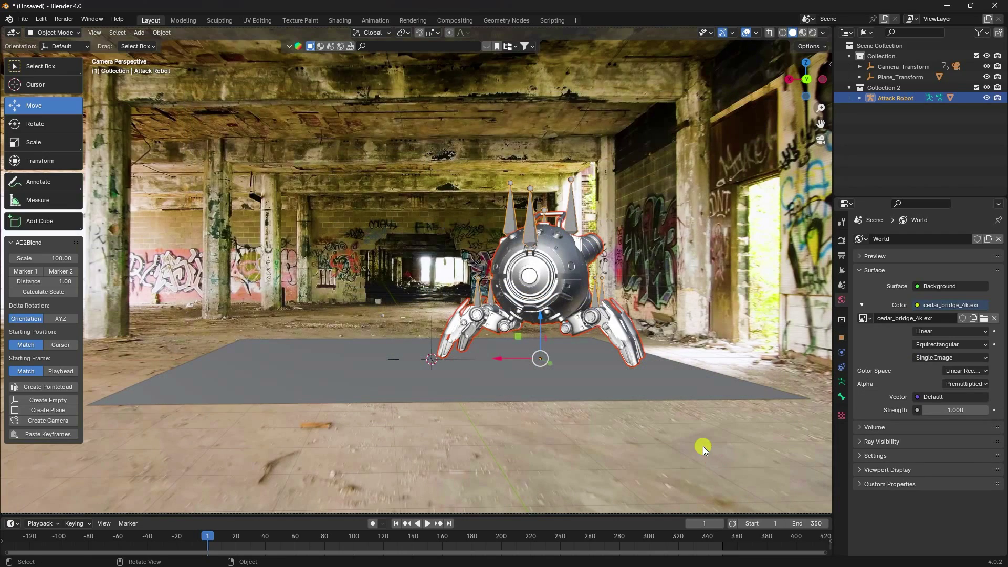
- Preview the robot under the environment lighting in rendered shading through the camera, and return to solid shading
{"action": "middle_click_drag", "start_coordinate": [449, 204], "coordinate": [484, 256]}
{"action": "key", "text": "KP_0"}
{"action": "left_click", "coordinate": [813, 33]}
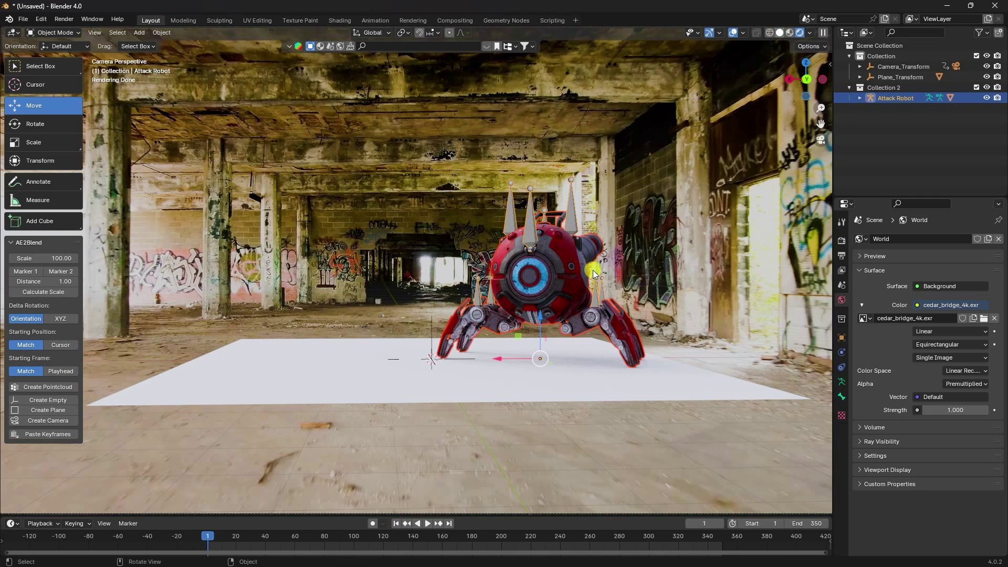
{"action": "key", "text": "z"}
- Duplicate the Attack Robot with its whole hierarchy and move the copy along X to the opposite side of the ground plane
{"action": "middle_click_drag", "start_coordinate": [592, 272], "coordinate": [578, 289]}
{"action": "right_click", "coordinate": [897, 97]}
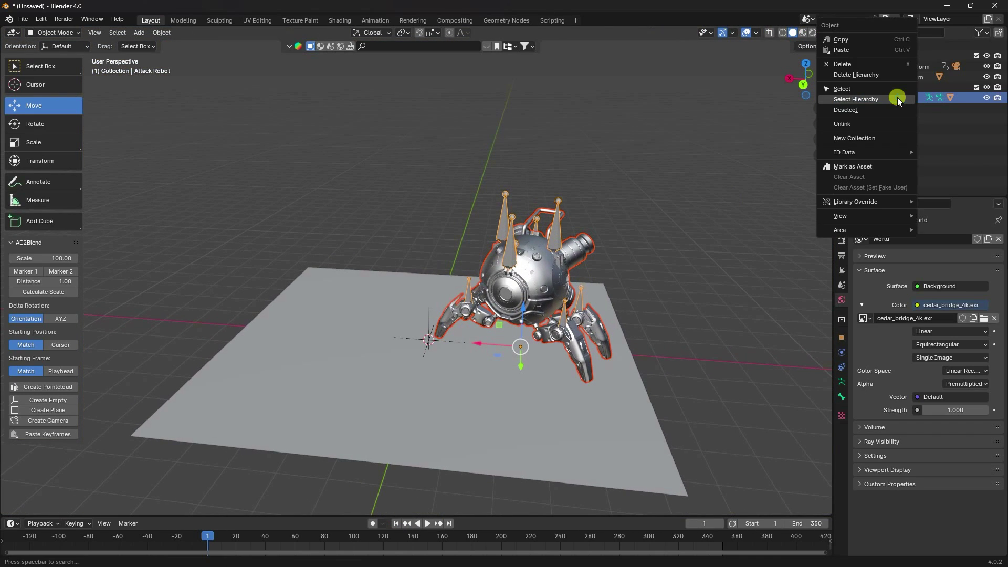
{"action": "left_click", "coordinate": [888, 99]}
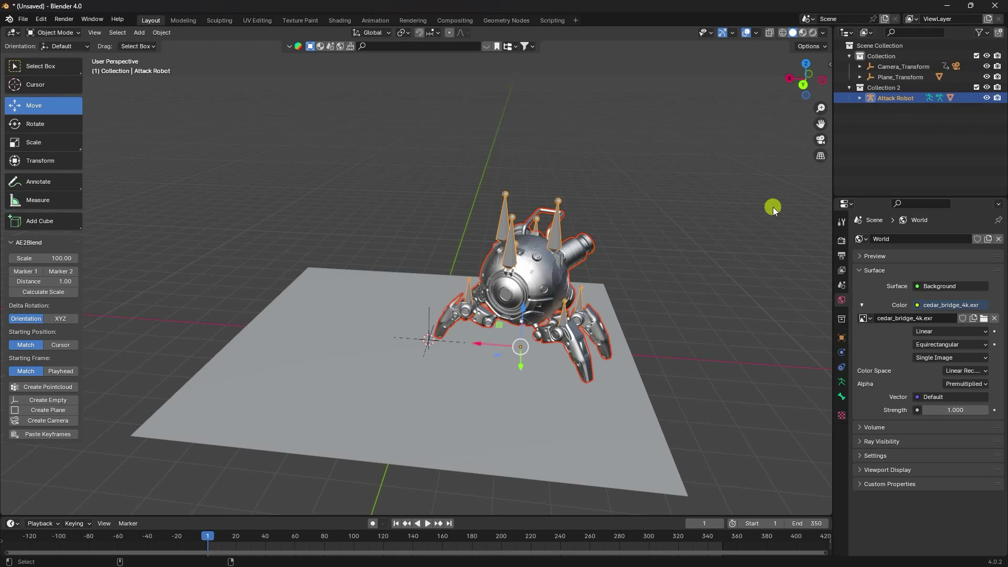
{"action": "key", "text": "ctrl+c"}
{"action": "key", "text": "ctrl+v"}
{"action": "key", "text": "g"}
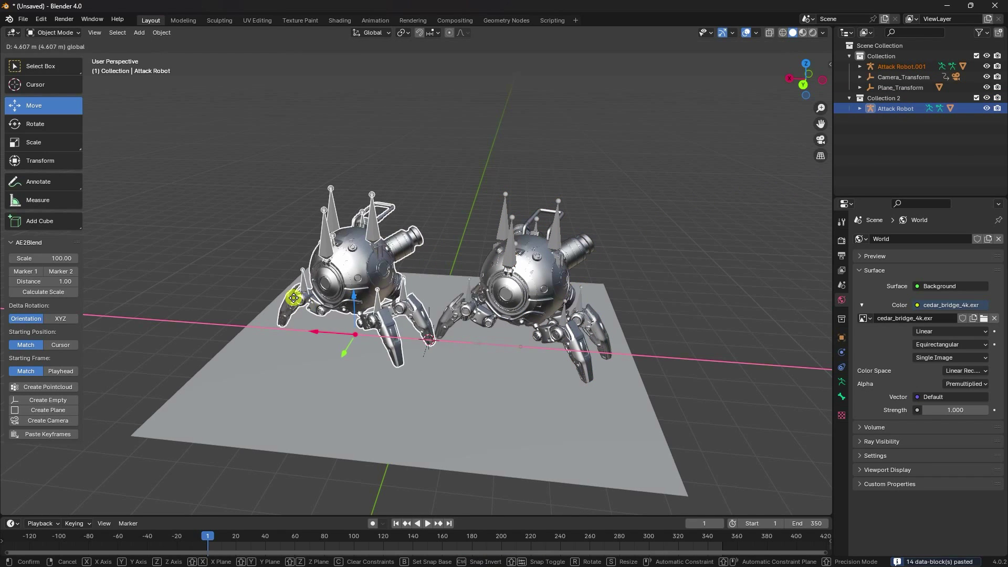
{"action": "left_click", "coordinate": [218, 291]}
- Rotate the robot copy around Z so it faces inward towards the middle of the scene
{"action": "left_click", "coordinate": [35, 124]}
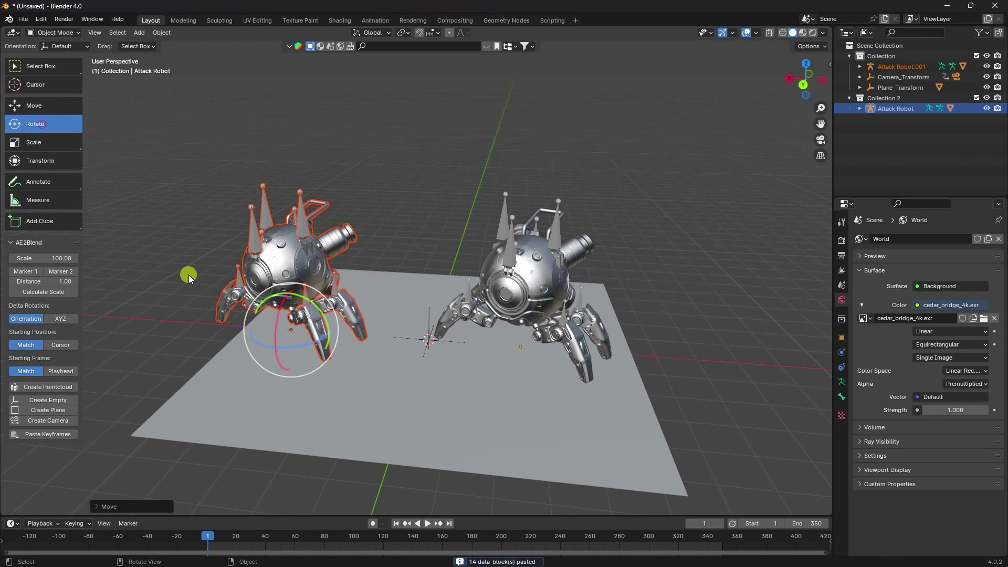
{"action": "left_click_drag", "start_coordinate": [260, 345], "coordinate": [293, 351]}
{"action": "middle_click_drag", "start_coordinate": [411, 281], "coordinate": [388, 304]}
- Push the robot copy back along Y behind the ground plane and scale it up until it looks larger than the original
{"action": "left_click", "coordinate": [47, 105]}
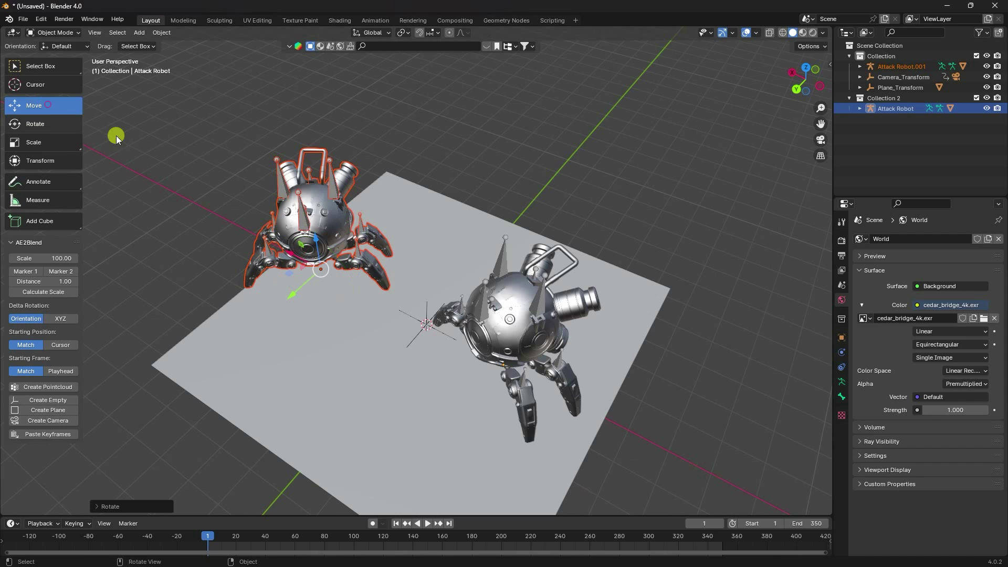
{"action": "left_click_drag", "start_coordinate": [292, 294], "coordinate": [430, 219]}
{"action": "key", "text": "KP_0"}
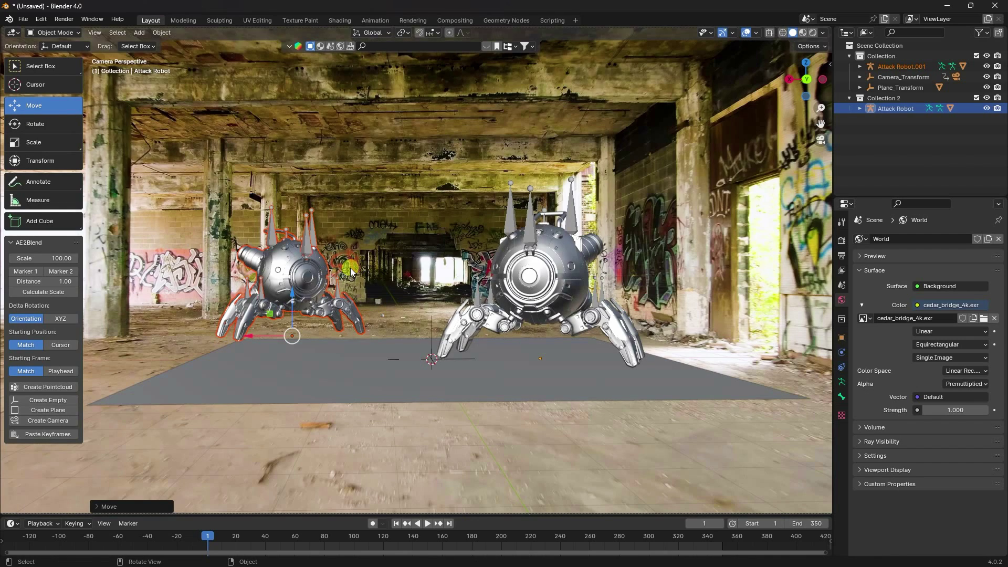
{"action": "key", "text": "s"}
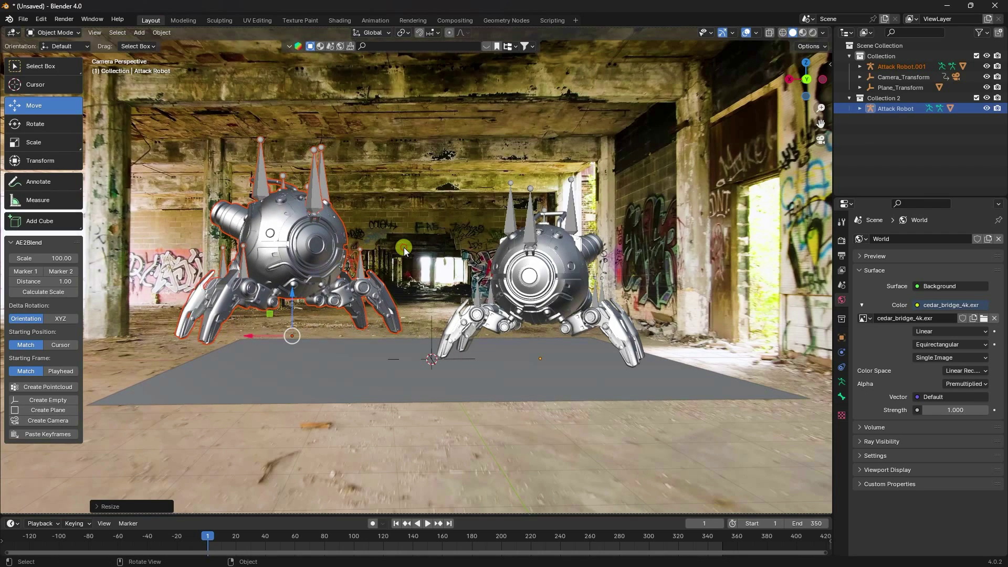
- Duplicate the enlarged robot and move this second copy along X and Y to a spot farther back, behind the original
{"action": "middle_click_drag", "start_coordinate": [404, 248], "coordinate": [413, 304]}
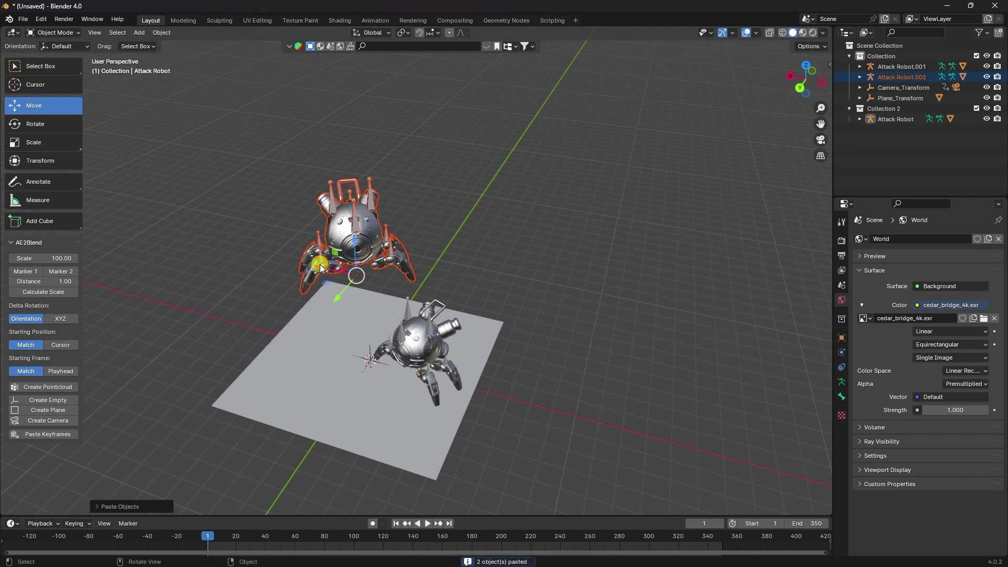
{"action": "key", "text": "g"}
{"action": "key", "text": "x"}
{"action": "key", "text": "y"}
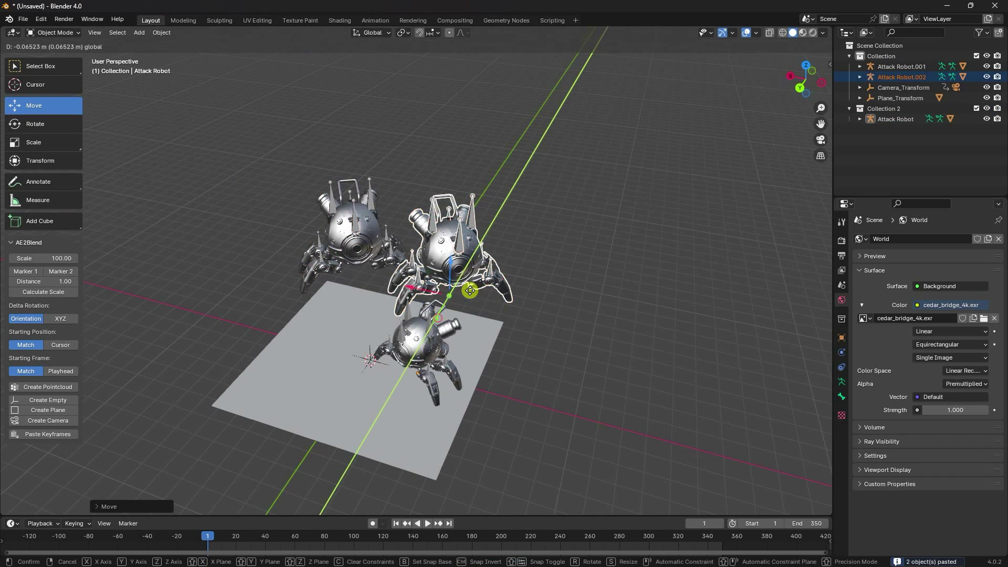
{"action": "left_click", "coordinate": [492, 260]}
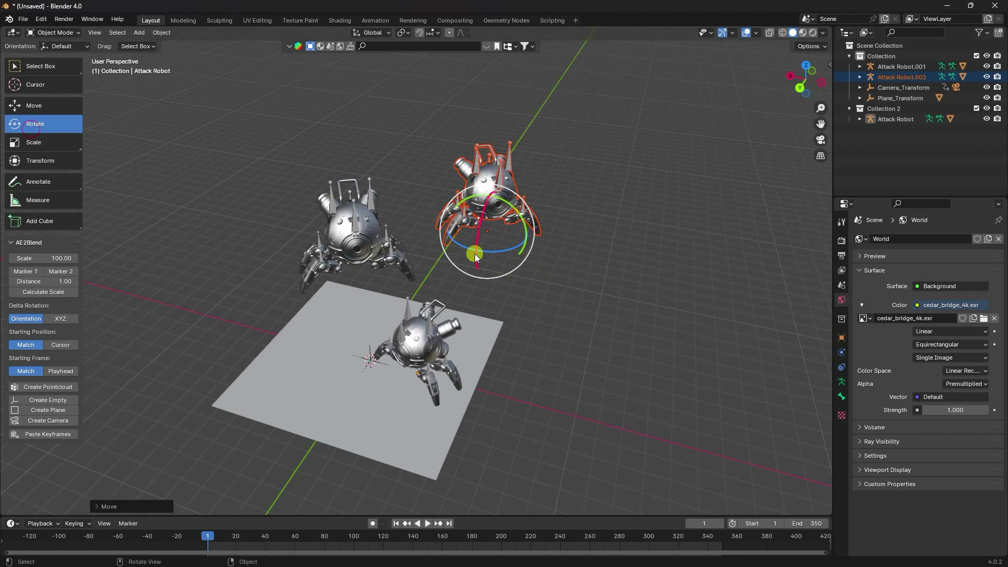
- Rotate the second robot copy around Z to turn it in another direction and shift it slightly along X
{"action": "left_click_drag", "start_coordinate": [458, 244], "coordinate": [518, 245]}
{"action": "left_click", "coordinate": [56, 105]}
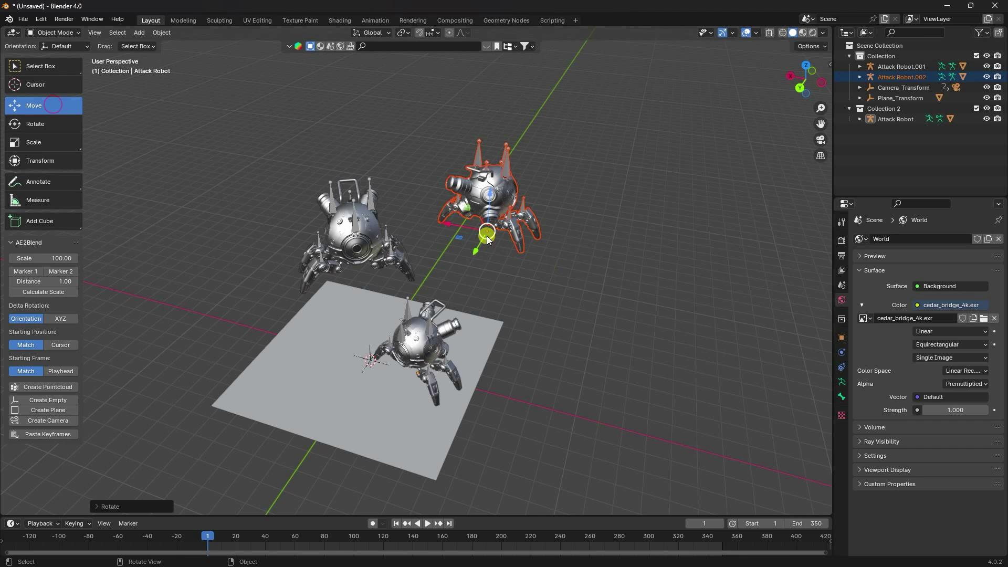
{"action": "left_click_drag", "start_coordinate": [451, 226], "coordinate": [464, 226]}
- Scale the second robot copy down to about 0.87 while judging its size through the camera
{"action": "key", "text": "KP_0"}
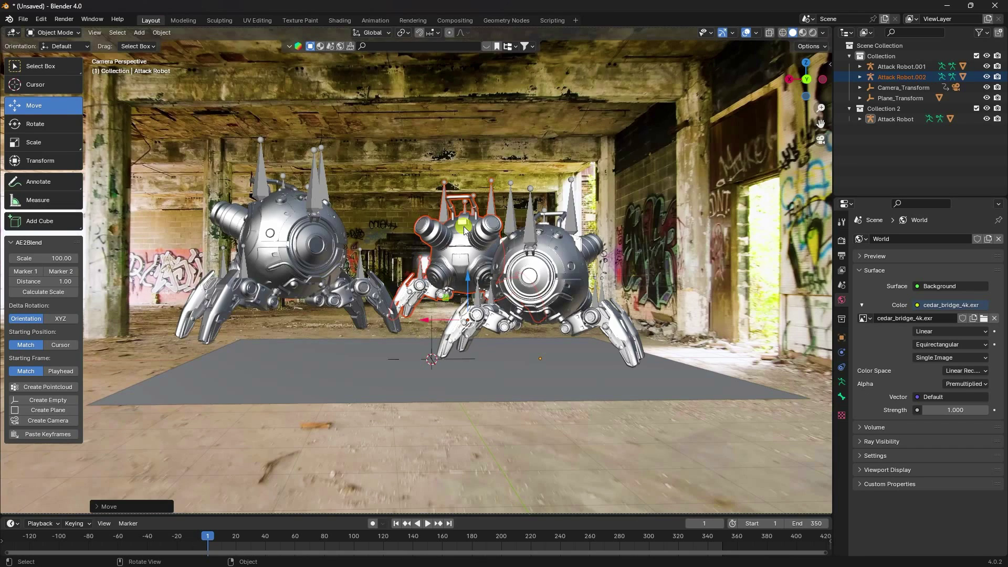
{"action": "key", "text": "s"}
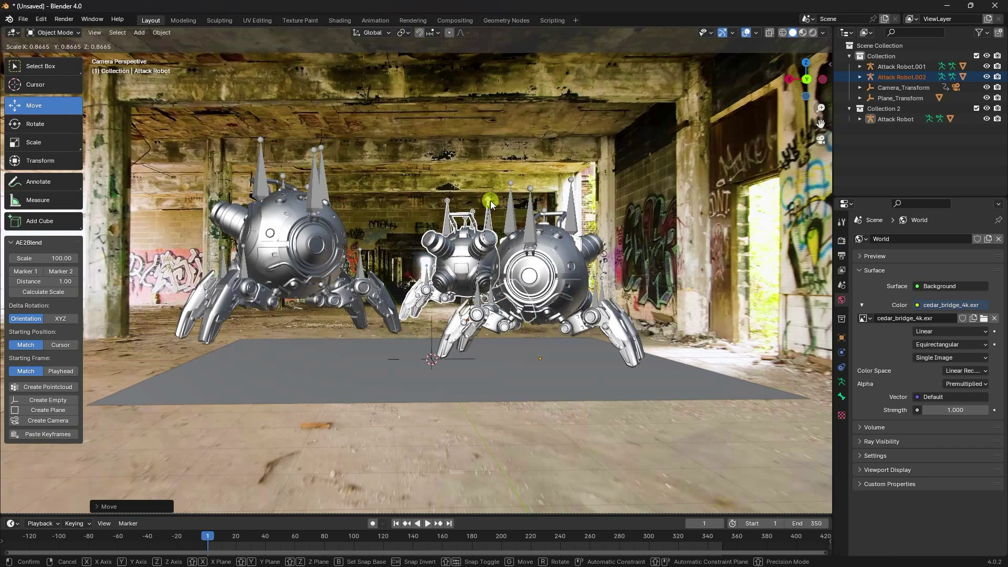
{"action": "left_click", "coordinate": [489, 206]}
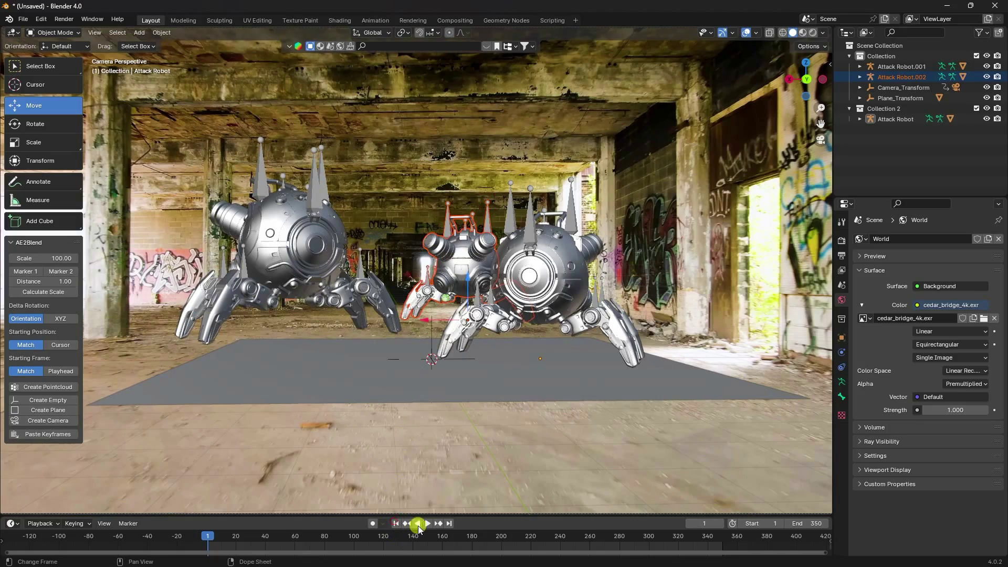
- Play the animation to frame 186 to check the robots against the footage, narrowing the toolbar to free viewport space
{"action": "left_click", "coordinate": [427, 523]}
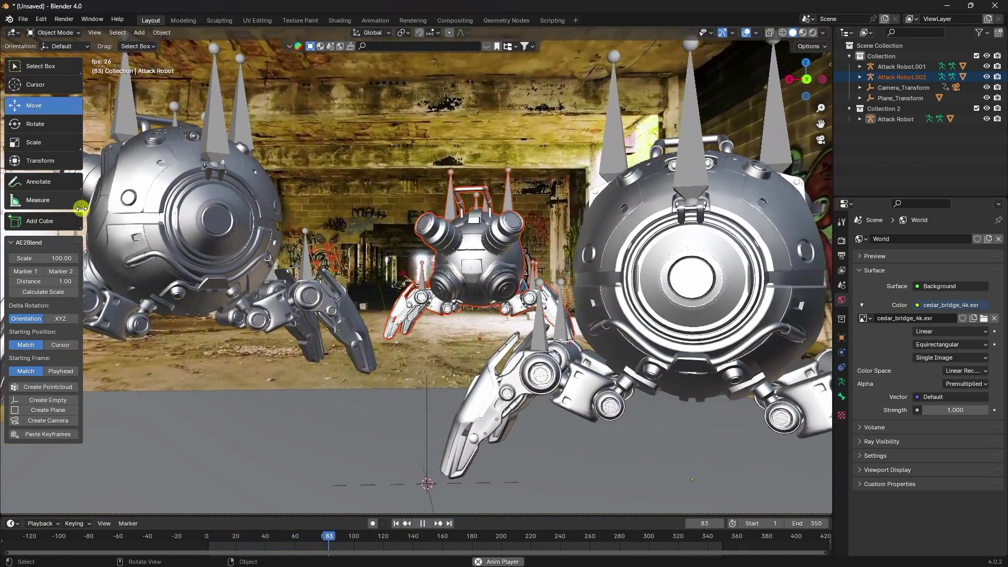
{"action": "left_click_drag", "start_coordinate": [82, 212], "coordinate": [47, 211]}
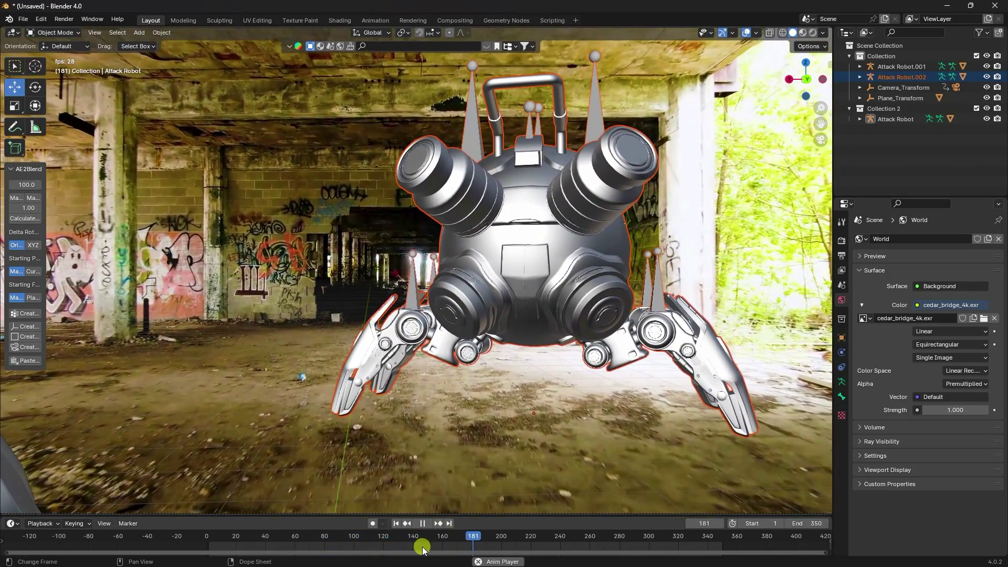
{"action": "left_click", "coordinate": [424, 523]}
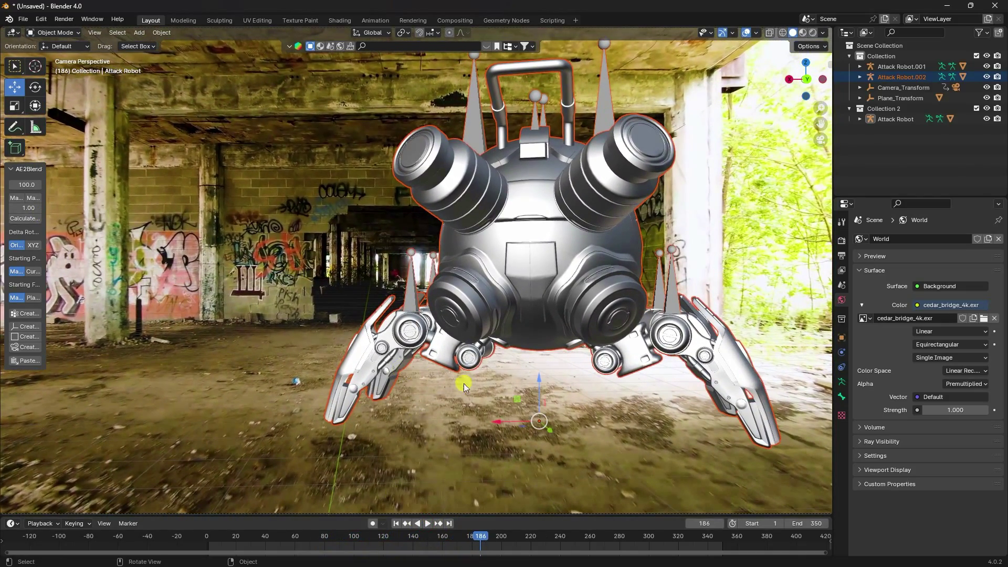
- Move the second robot copy along X towards the bright windows at frame 186 and scale it to about 0.90
{"action": "left_click_drag", "start_coordinate": [509, 420], "coordinate": [569, 424]}
{"action": "key", "text": "s"}
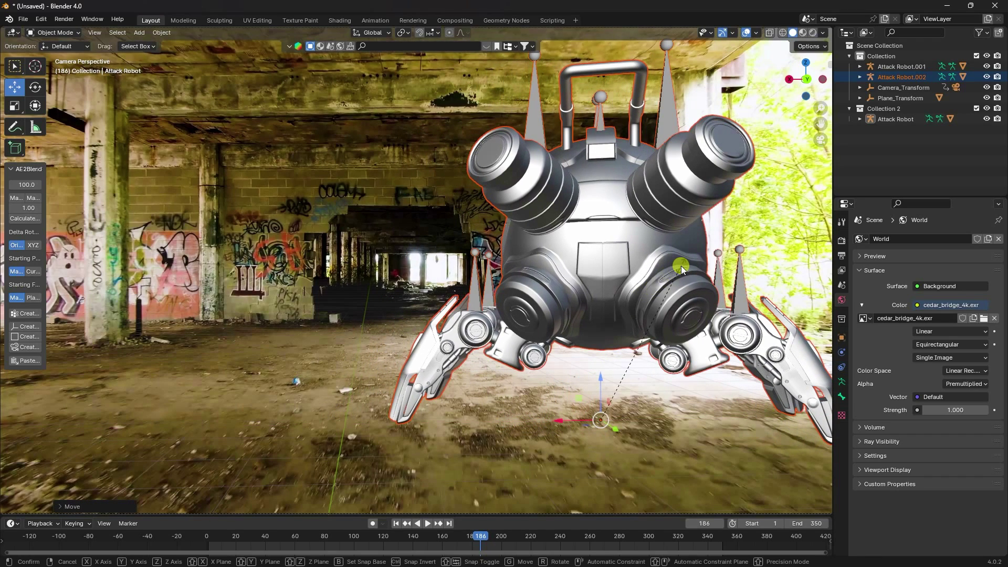
{"action": "left_click", "coordinate": [676, 283]}
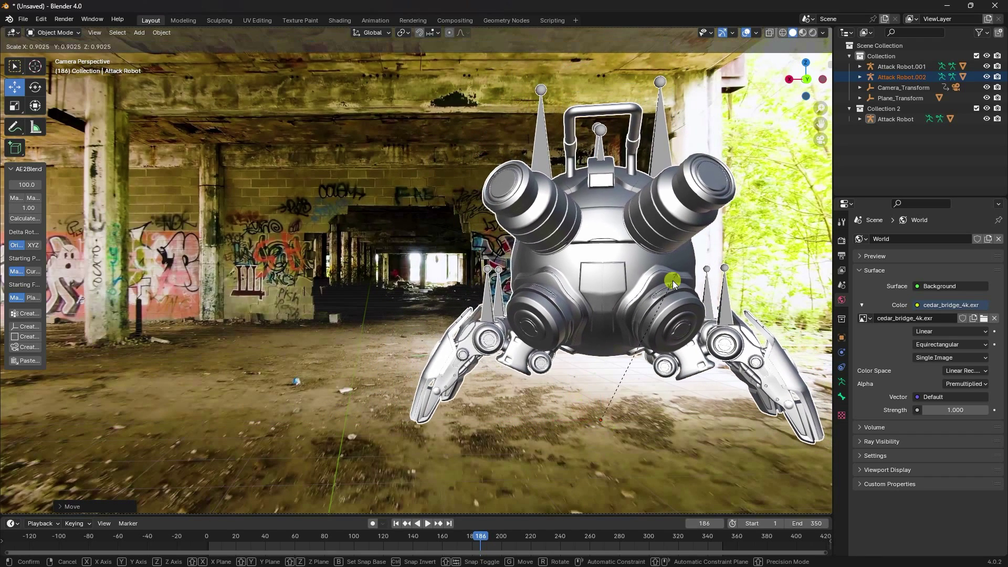
- Advance the animation to frame 258, place a third robot copy farther back on the graffiti wall side, and rotate it around Z
{"action": "left_click", "coordinate": [428, 524]}
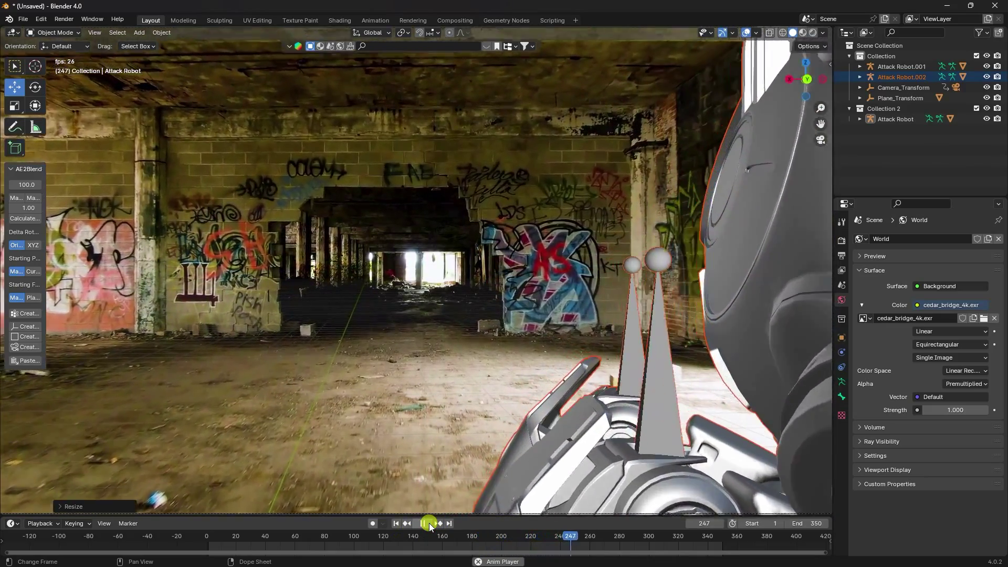
{"action": "left_click", "coordinate": [430, 522]}
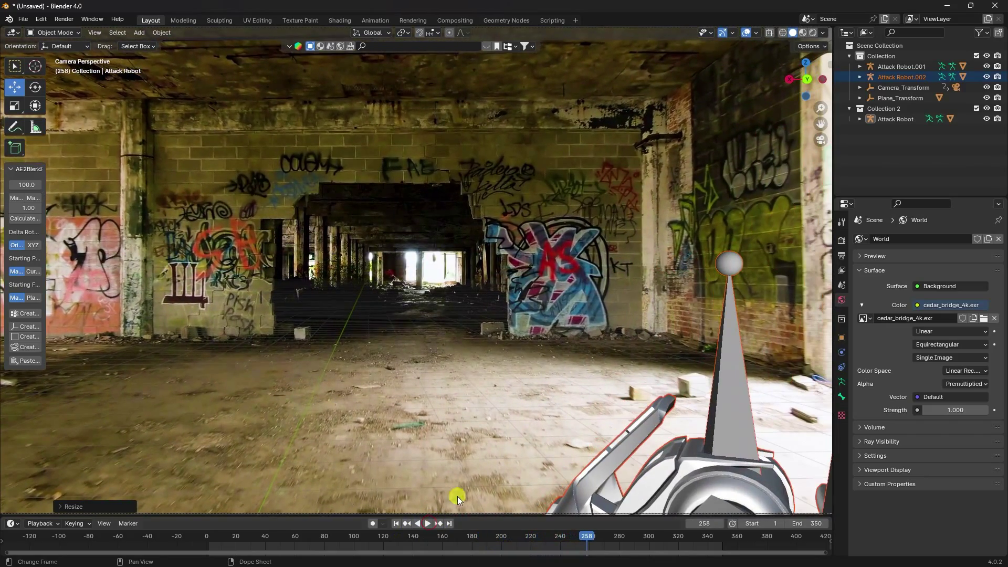
{"action": "scroll", "coordinate": [492, 432], "scroll_direction": "down", "scroll_amount": 3}
{"action": "scroll", "coordinate": [457, 378], "scroll_direction": "down", "scroll_amount": 2}
{"action": "mouse_move", "coordinate": [458, 377]}
{"action": "middle_mouse_down"}
{"action": "mouse_move", "coordinate": [479, 360]}
{"action": "mouse_move", "coordinate": [439, 382]}
{"action": "middle_mouse_up"}
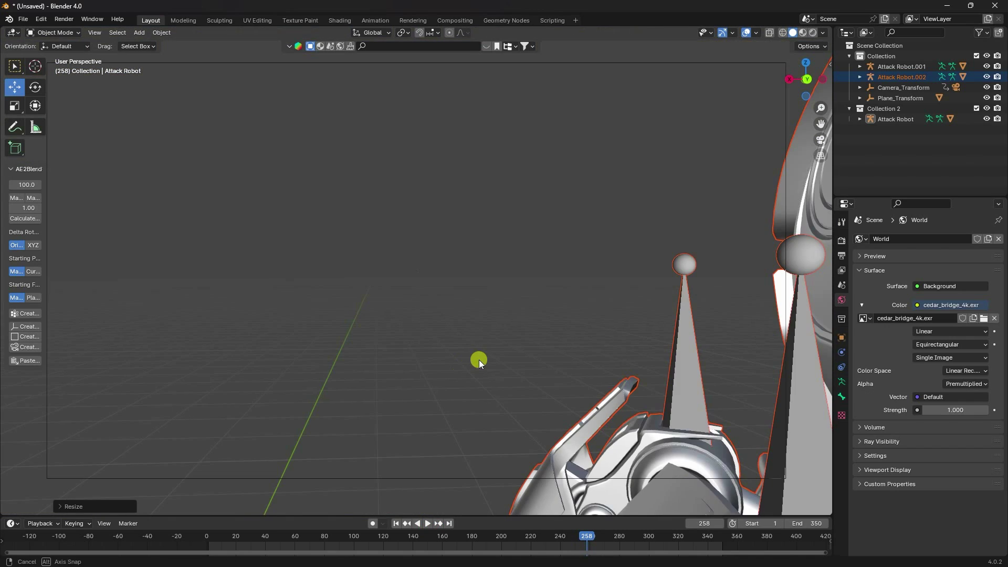
{"action": "key", "text": "KP_Decimal"}
{"action": "scroll", "coordinate": [522, 354], "scroll_direction": "down", "scroll_amount": 3}
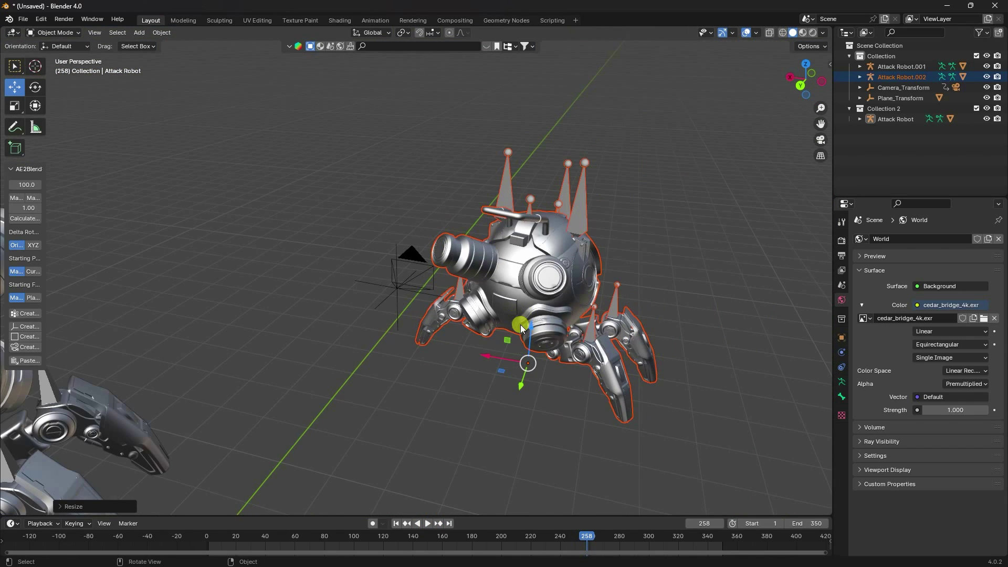
{"action": "left_click_drag", "start_coordinate": [523, 385], "coordinate": [378, 233]}
{"action": "scroll", "coordinate": [378, 234], "scroll_direction": "up", "scroll_amount": 3}
{"action": "key", "text": "KP_0"}
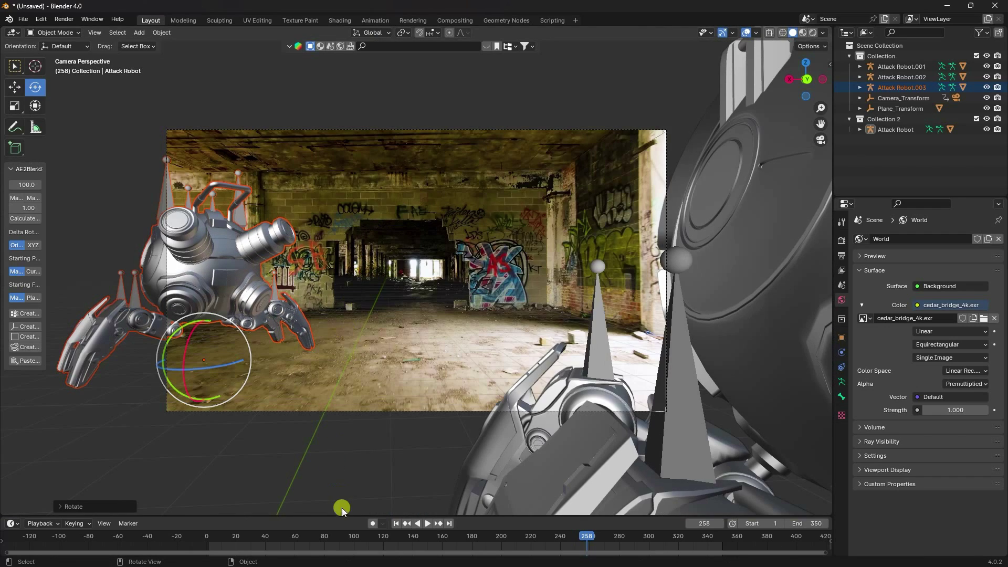
- Reposition the third robot copy on the graffiti wall side at frame 231 and play the animation on to frame 317
{"action": "left_click_drag", "start_coordinate": [567, 536], "coordinate": [546, 536]}
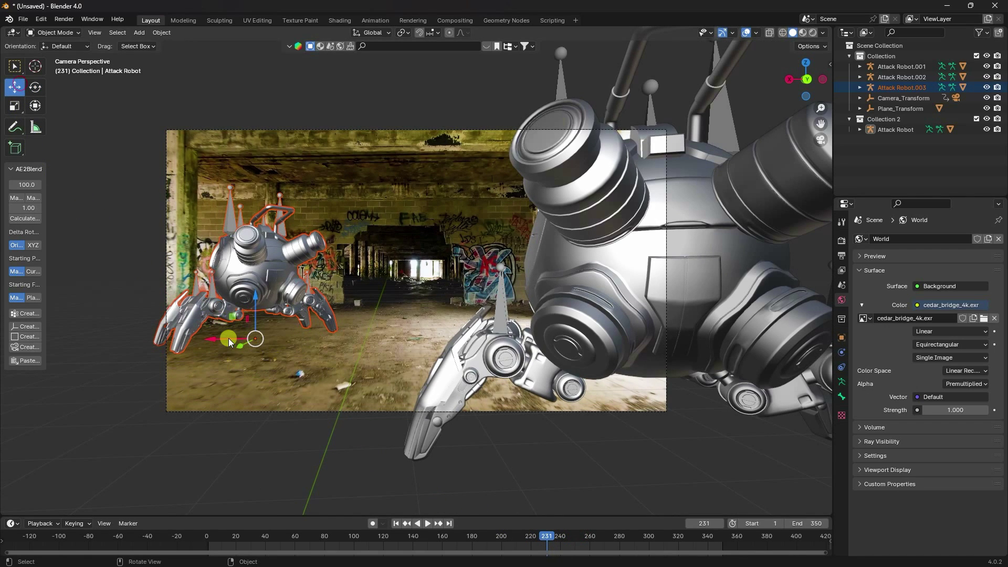
{"action": "left_click", "coordinate": [243, 344]}
{"action": "middle_click_drag", "start_coordinate": [243, 344], "coordinate": [260, 347]}
{"action": "key", "text": "KP_0"}
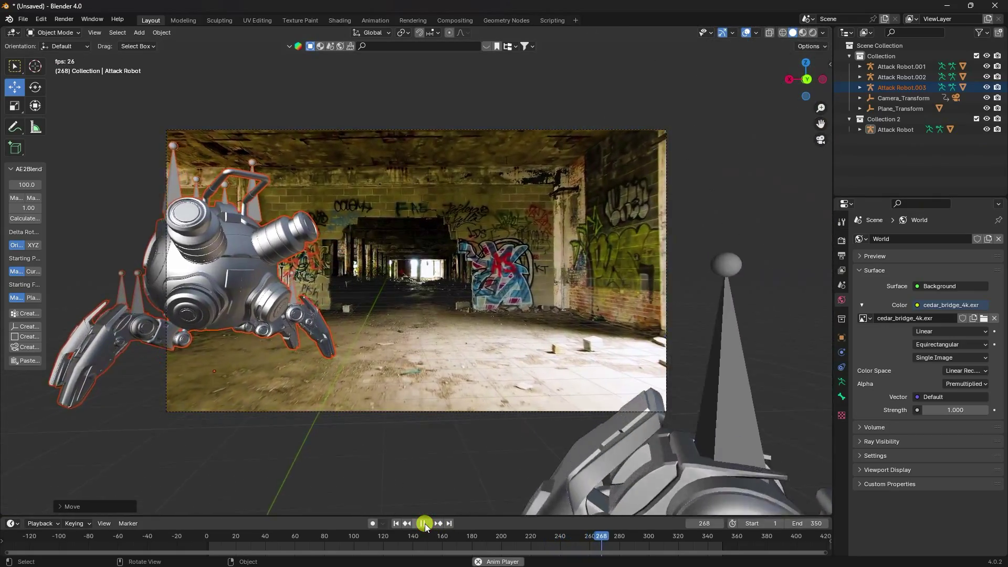
{"action": "left_click", "coordinate": [424, 524]}
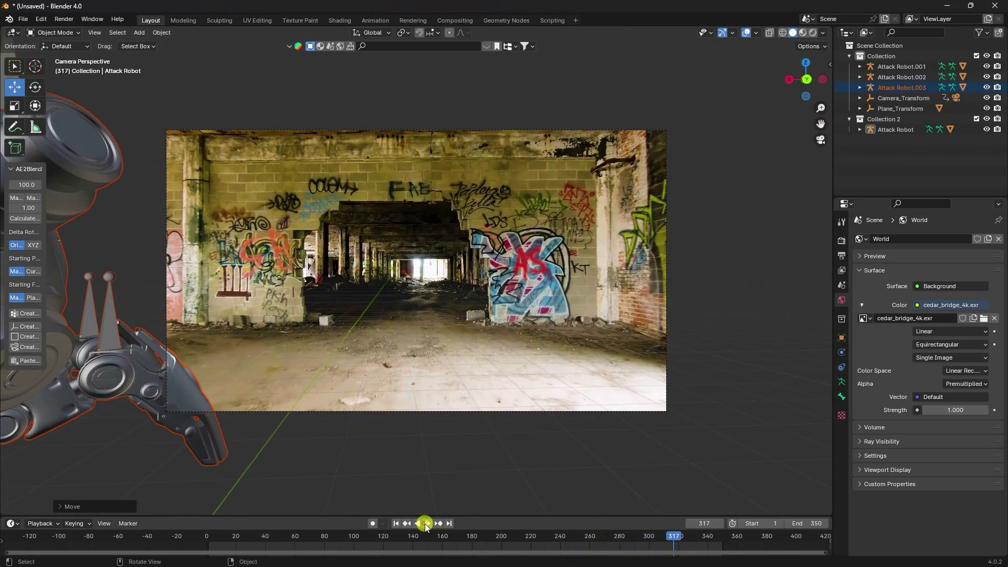
- Paste a fourth robot copy at frame 317 and move it along X and Y, opposite the third copy across the Y axis line
{"action": "middle_click_drag", "start_coordinate": [498, 345], "coordinate": [115, 131]}
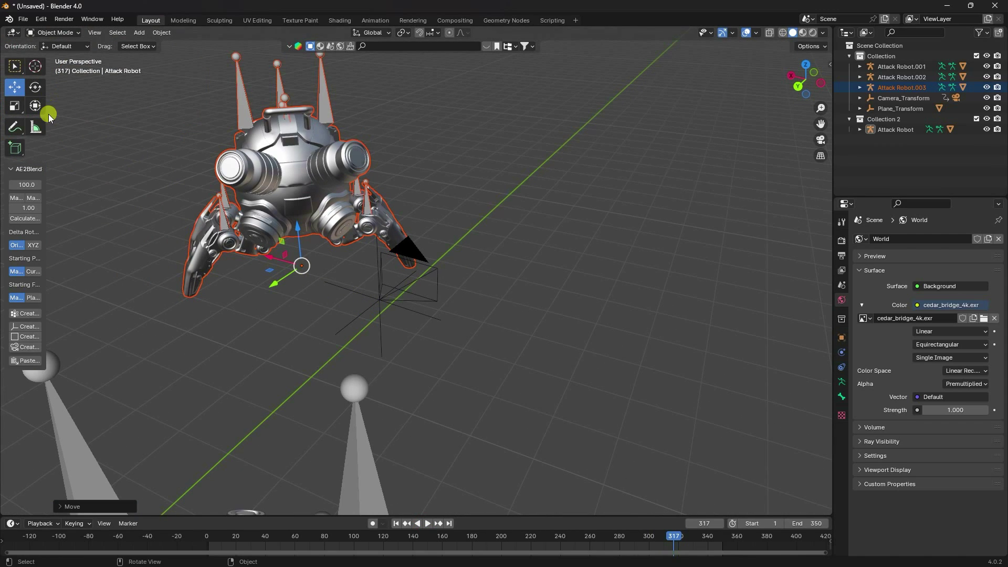
{"action": "left_click_drag", "start_coordinate": [46, 113], "coordinate": [30, 113]}
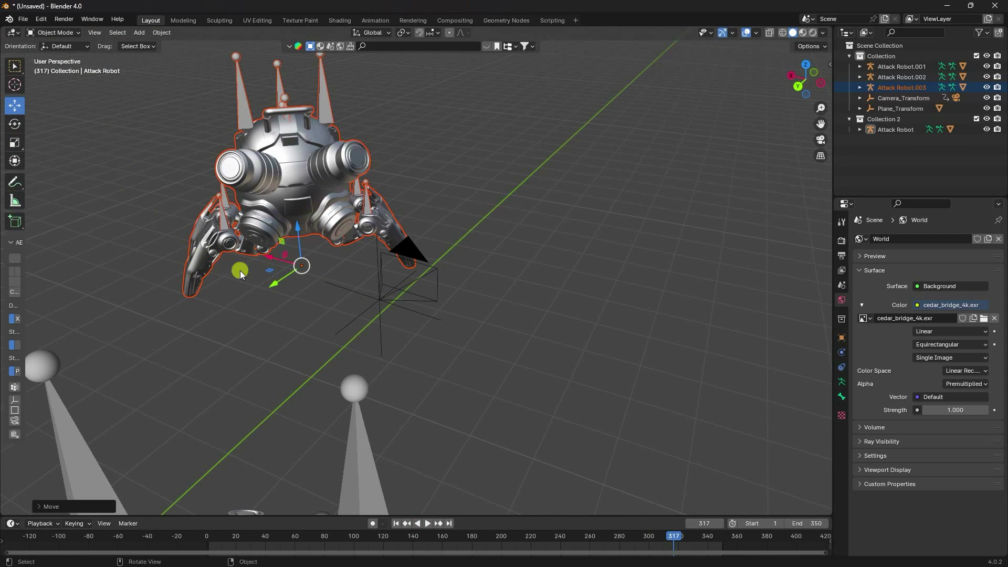
{"action": "middle_click_drag", "start_coordinate": [240, 270], "coordinate": [288, 301]}
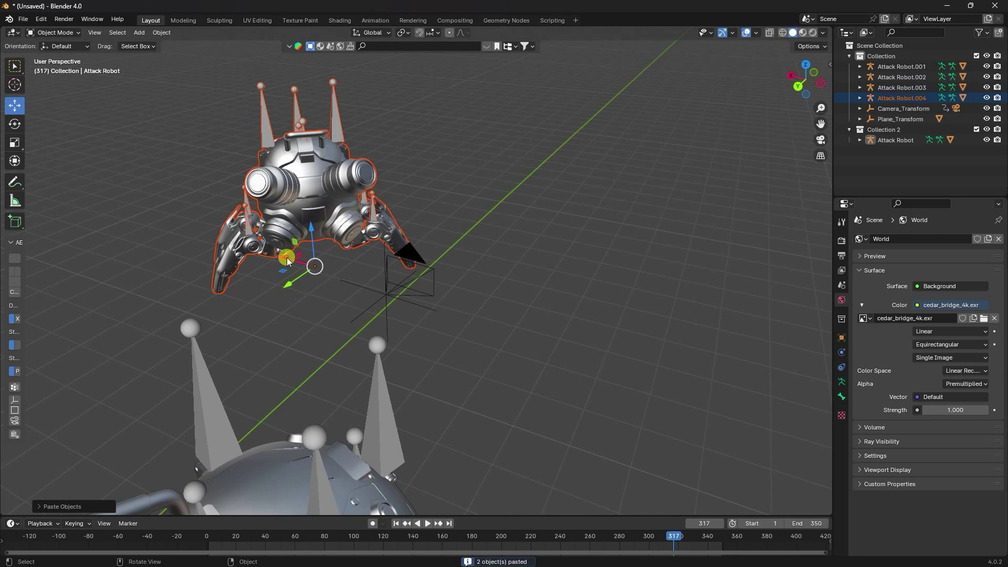
{"action": "key", "text": "ctrl+v"}
{"action": "key", "text": "g"}
{"action": "key", "text": "x"}
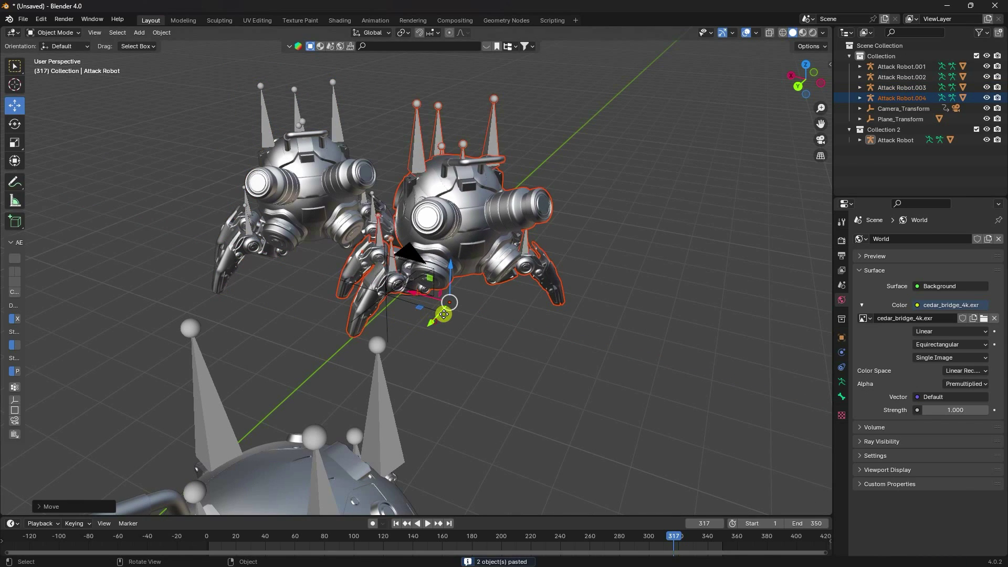
{"action": "key", "text": "y"}
{"action": "left_click", "coordinate": [483, 212]}
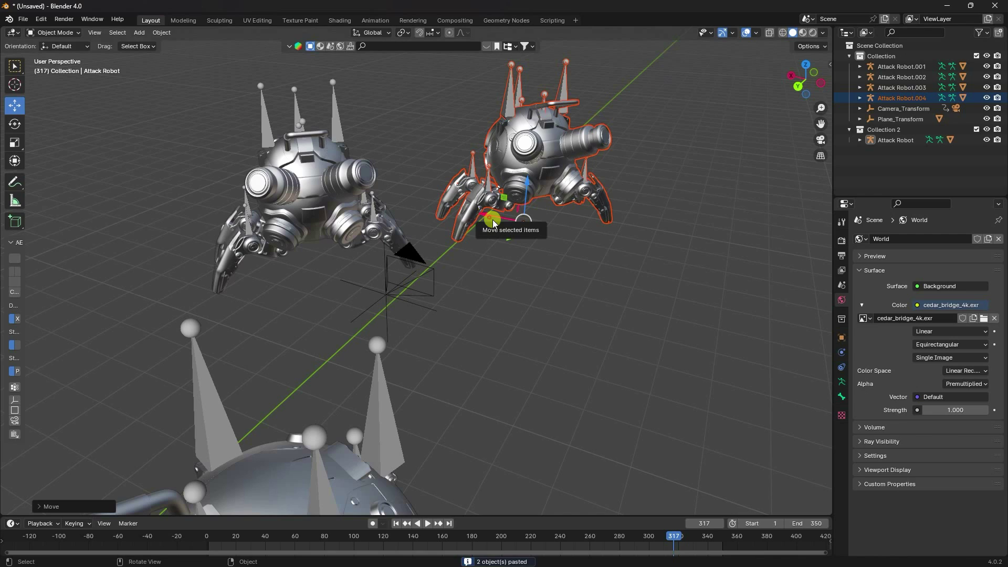
{"action": "key", "text": "g"}
{"action": "key", "text": "x"}
- Rotate the fourth robot copy around Z and shift it along X in camera view in front of the blue graffiti
{"action": "left_click", "coordinate": [14, 117]}
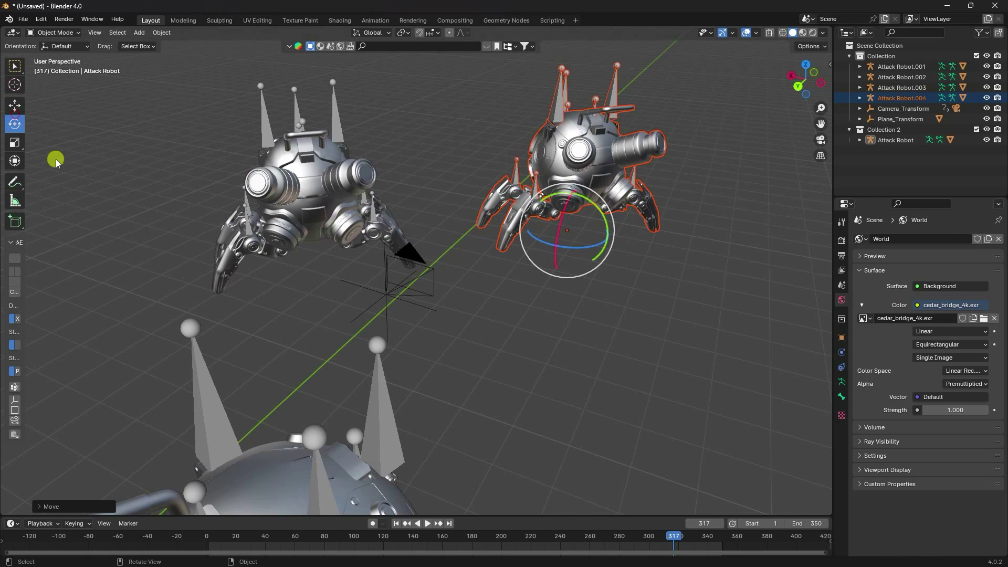
{"action": "left_click_drag", "start_coordinate": [580, 248], "coordinate": [697, 188]}
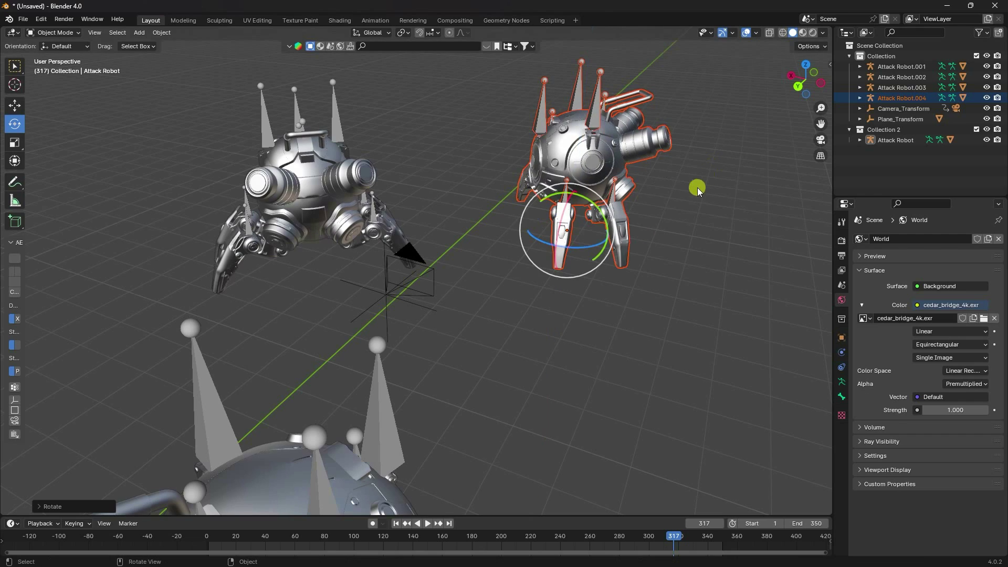
{"action": "mouse_move", "coordinate": [541, 238]}
{"action": "left_mouse_down"}
{"action": "mouse_move", "coordinate": [555, 236]}
{"action": "mouse_move", "coordinate": [539, 219]}
{"action": "left_mouse_up"}
{"action": "key", "text": "KP_0"}
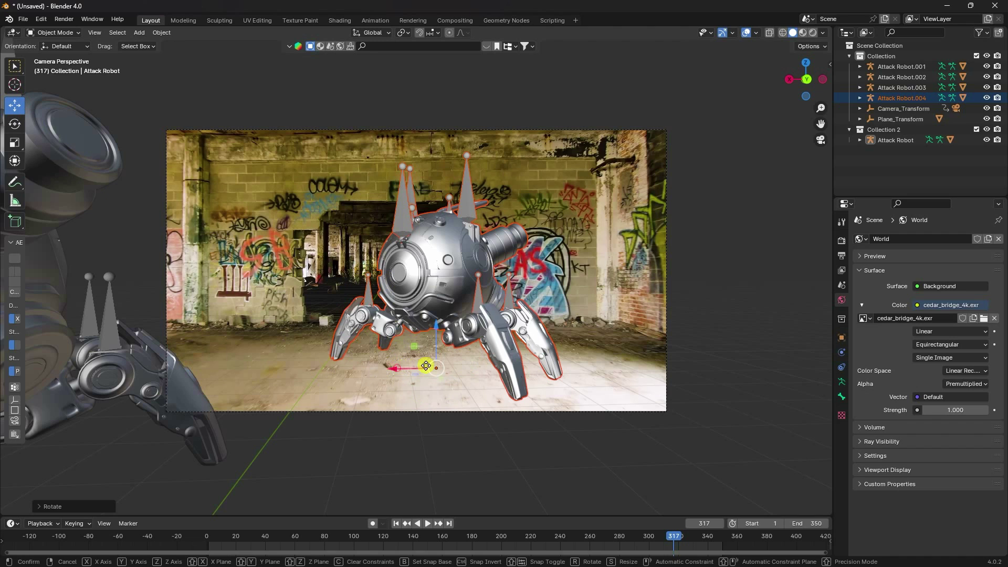
{"action": "left_click_drag", "start_coordinate": [426, 365], "coordinate": [454, 368]}
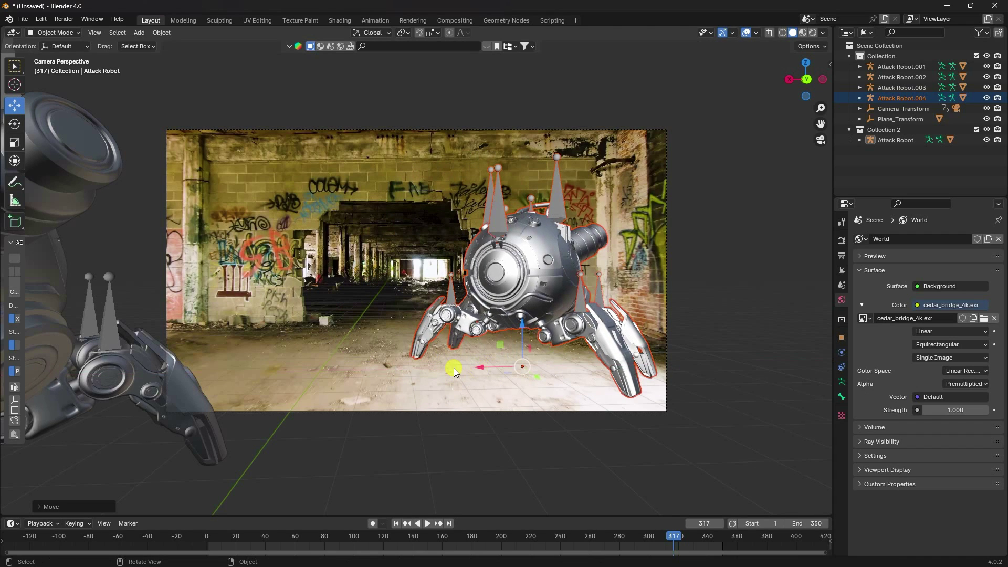
- Play the animation through the camera to frame 234 and preview the robots in rendered shading there and at frame 1
{"action": "left_click", "coordinate": [428, 523]}
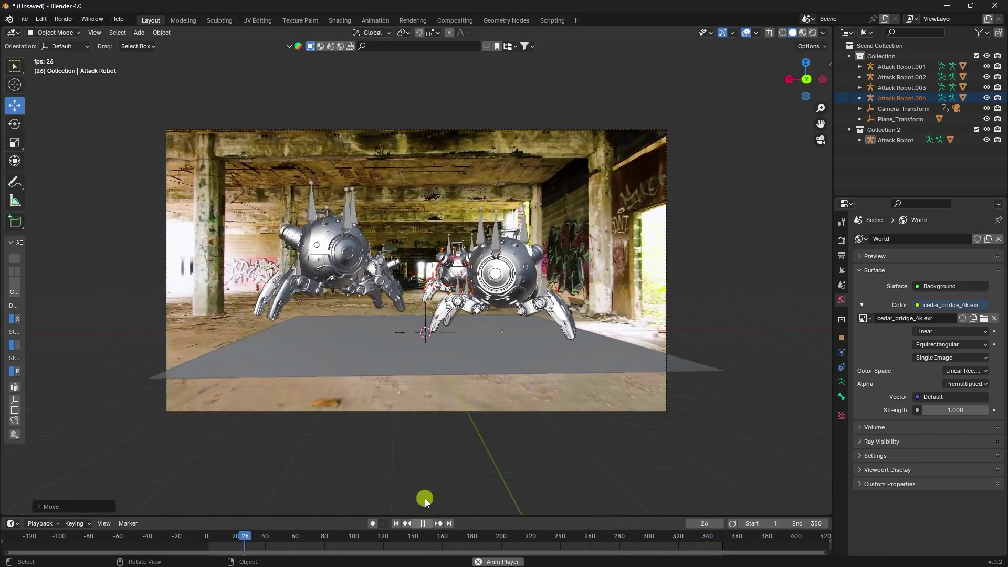
{"action": "scroll", "coordinate": [406, 323], "scroll_direction": "up", "scroll_amount": 5}
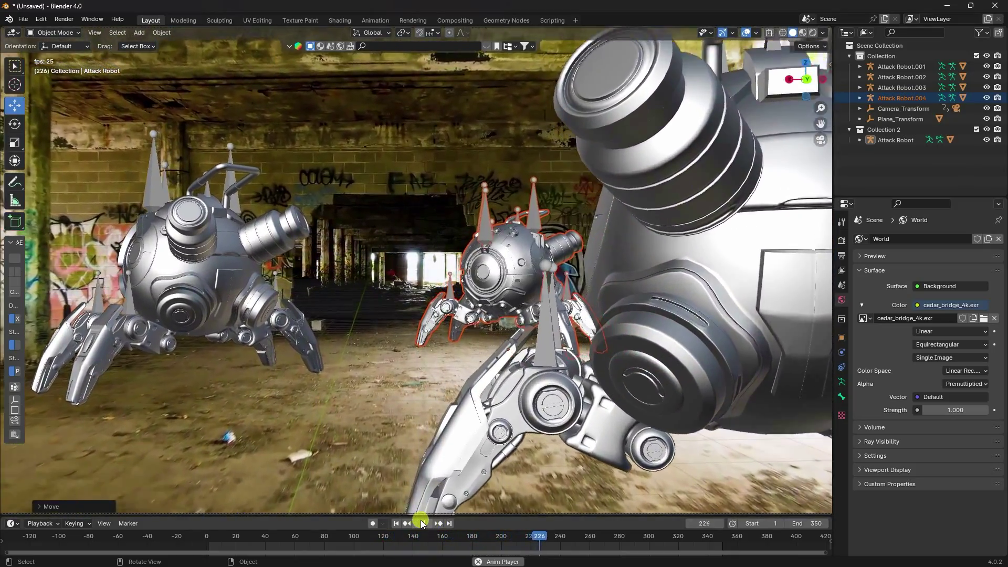
{"action": "left_click", "coordinate": [424, 524]}
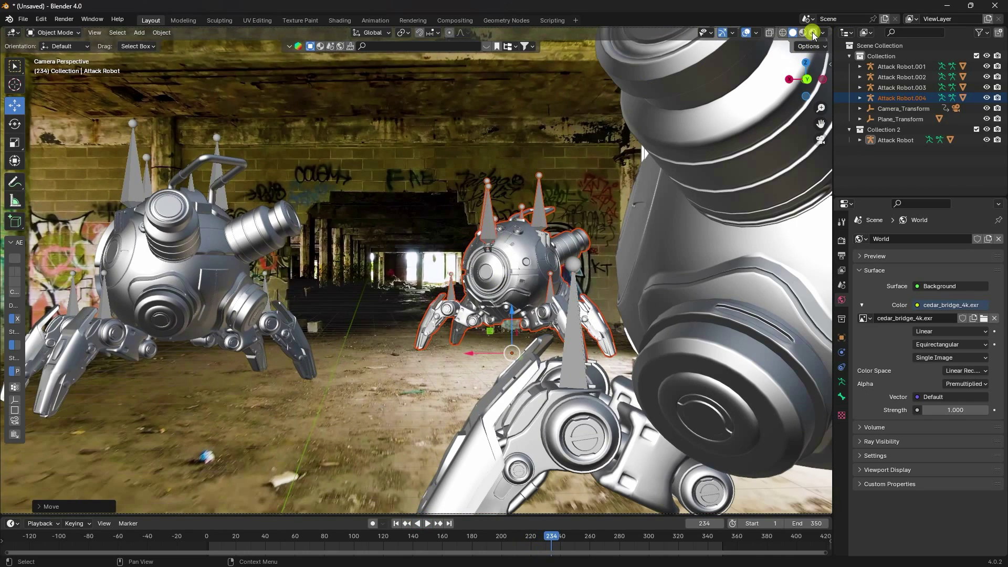
{"action": "key", "text": "z"}
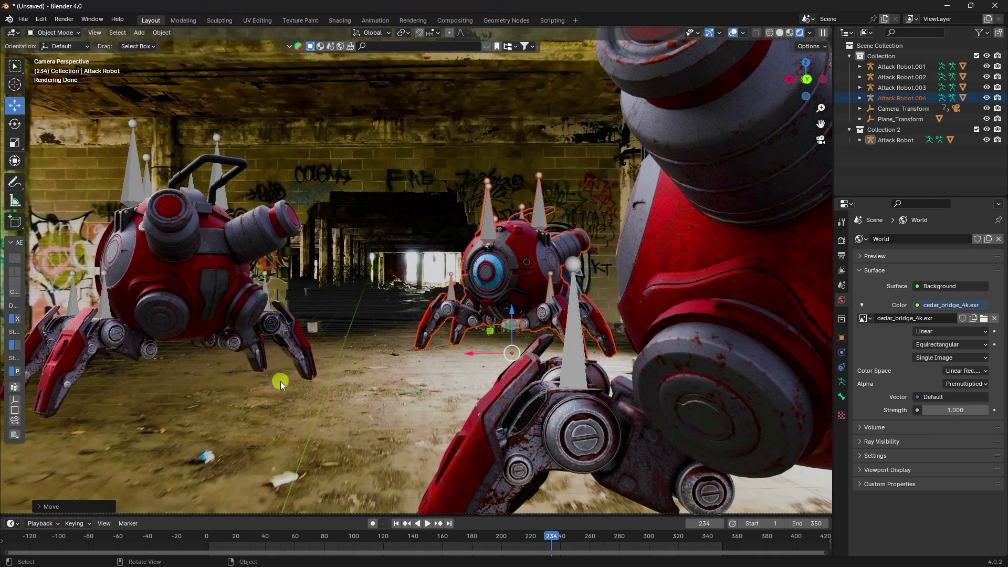
{"action": "left_click", "coordinate": [396, 523]}
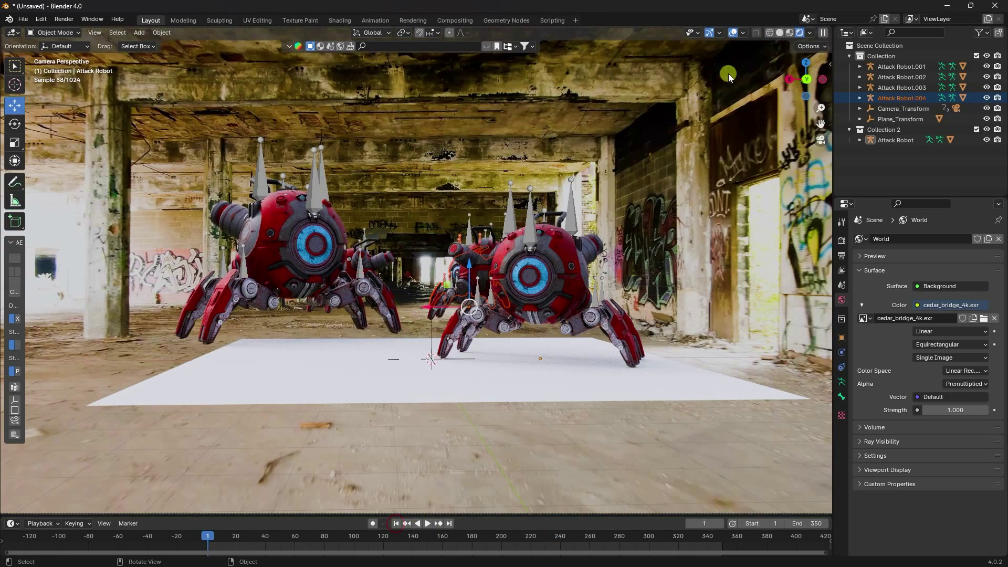
{"action": "left_click", "coordinate": [781, 33]}
- Enlarge the ground plane under the two front robots and move it along Y towards the rear robots
{"action": "middle_click_drag", "start_coordinate": [491, 329], "coordinate": [278, 374]}
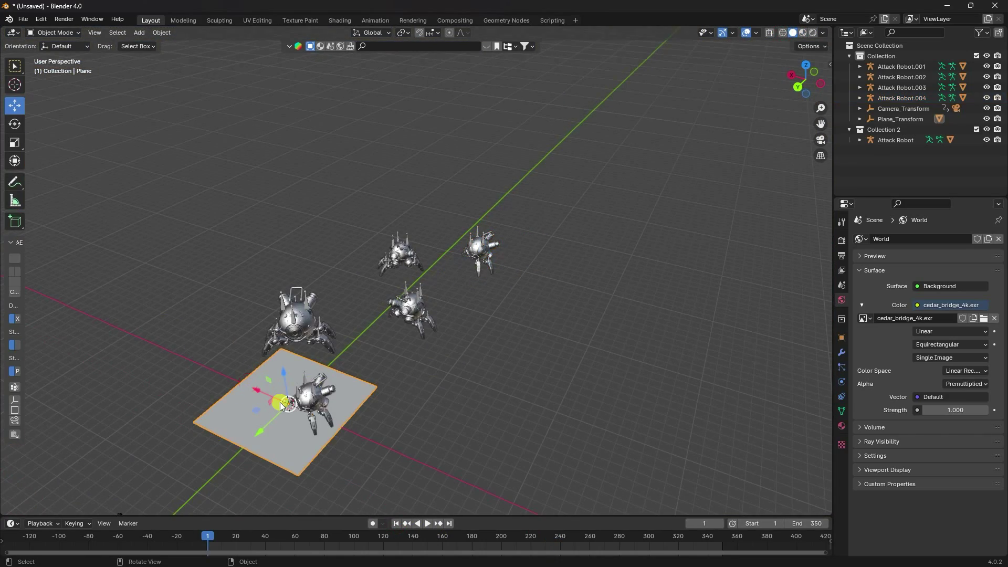
{"action": "scroll", "coordinate": [304, 396], "scroll_direction": "up", "scroll_amount": 2}
{"action": "scroll", "coordinate": [320, 389], "scroll_direction": "down", "scroll_amount": 2}
{"action": "key", "text": "s"}
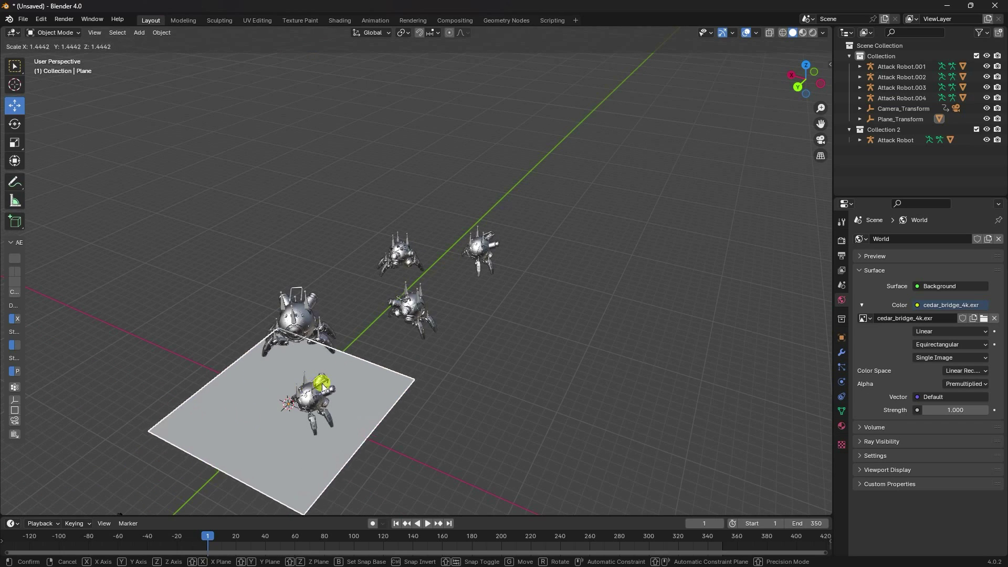
{"action": "left_click", "coordinate": [332, 376]}
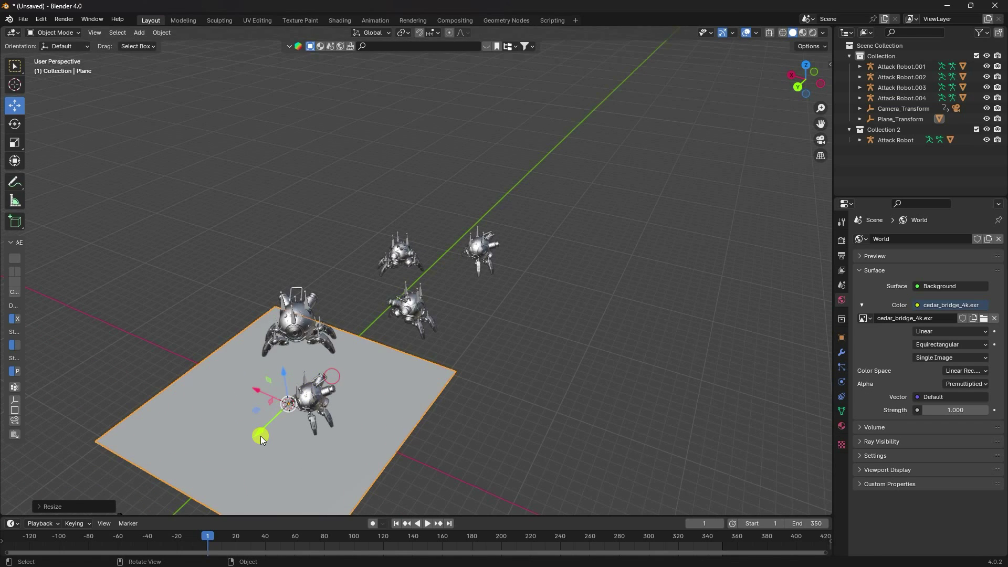
{"action": "left_click_drag", "start_coordinate": [261, 436], "coordinate": [292, 410]}
{"action": "scroll", "coordinate": [315, 407], "scroll_direction": "up", "scroll_amount": 5}
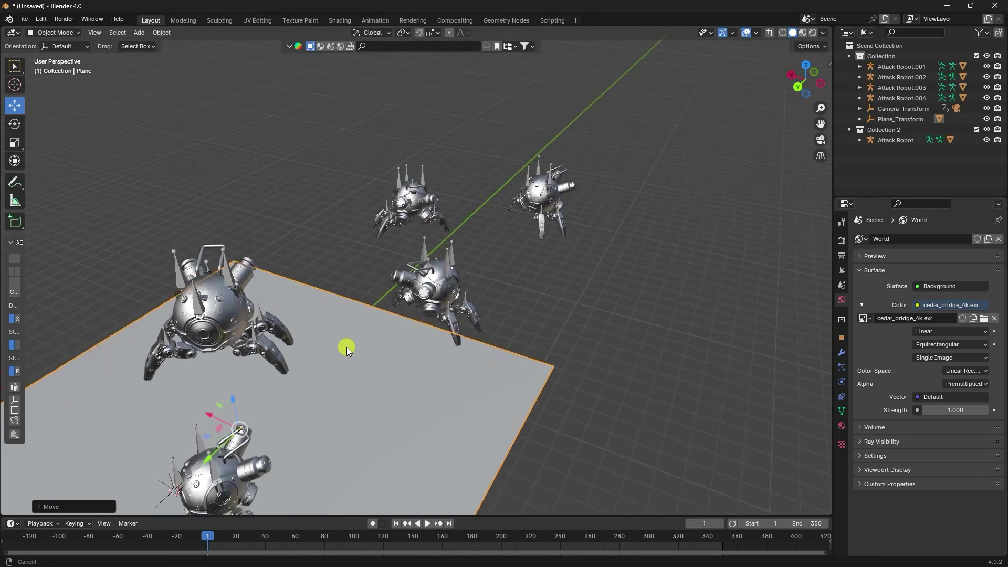
{"action": "key", "text": "s"}
{"action": "left_click", "coordinate": [353, 313]}
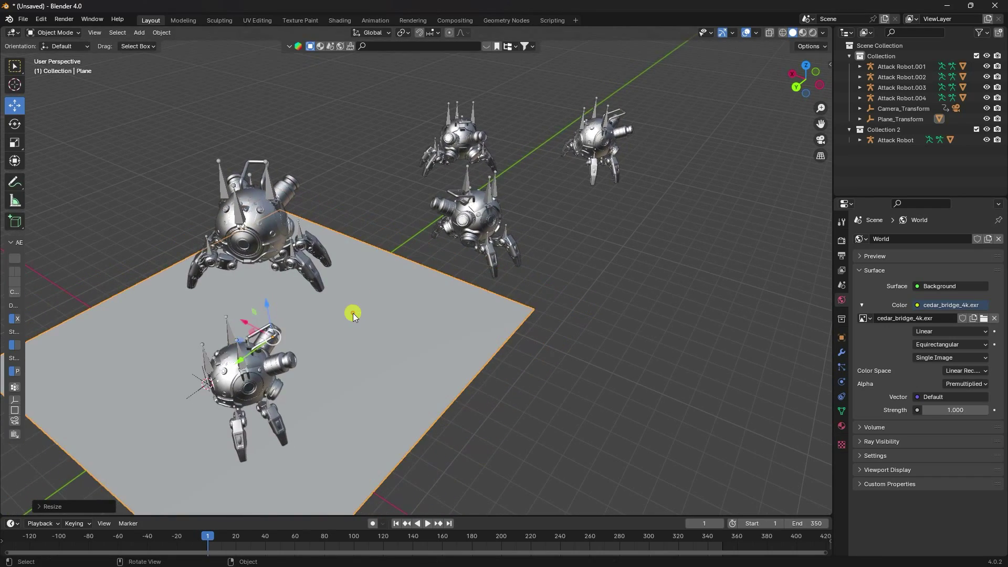
{"action": "middle_click_drag", "start_coordinate": [353, 312], "coordinate": [407, 286]}
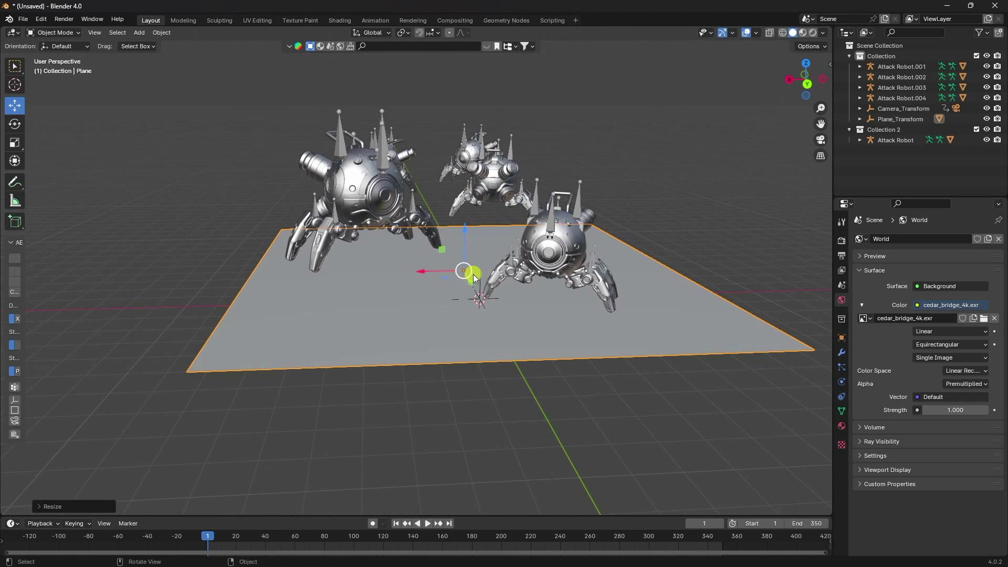
{"action": "middle_click_drag", "start_coordinate": [472, 275], "coordinate": [411, 309]}
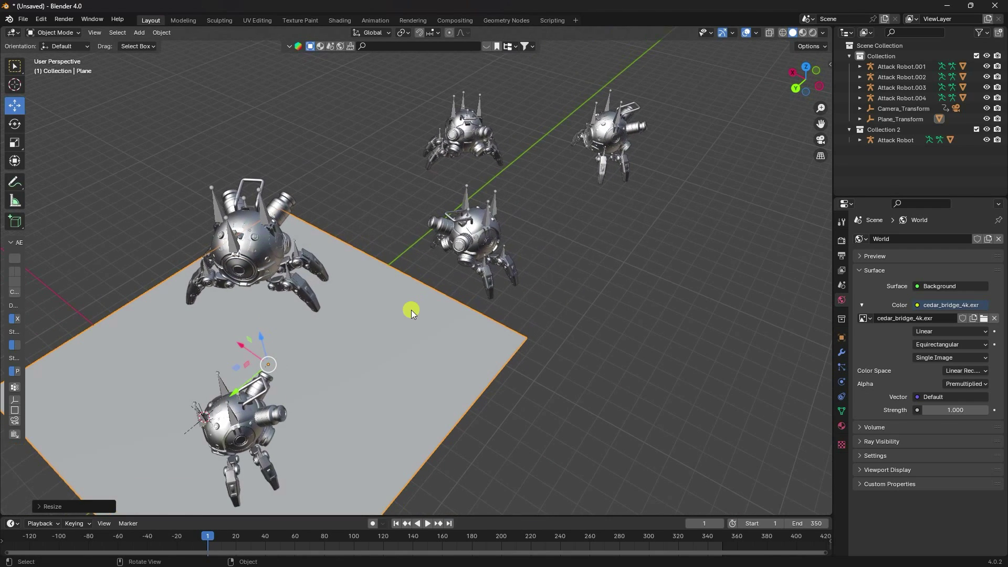
- Add a second mesh plane, move it along Y to the middle robot, and scale it up to overlap the first plane
{"action": "left_click", "coordinate": [138, 33]}
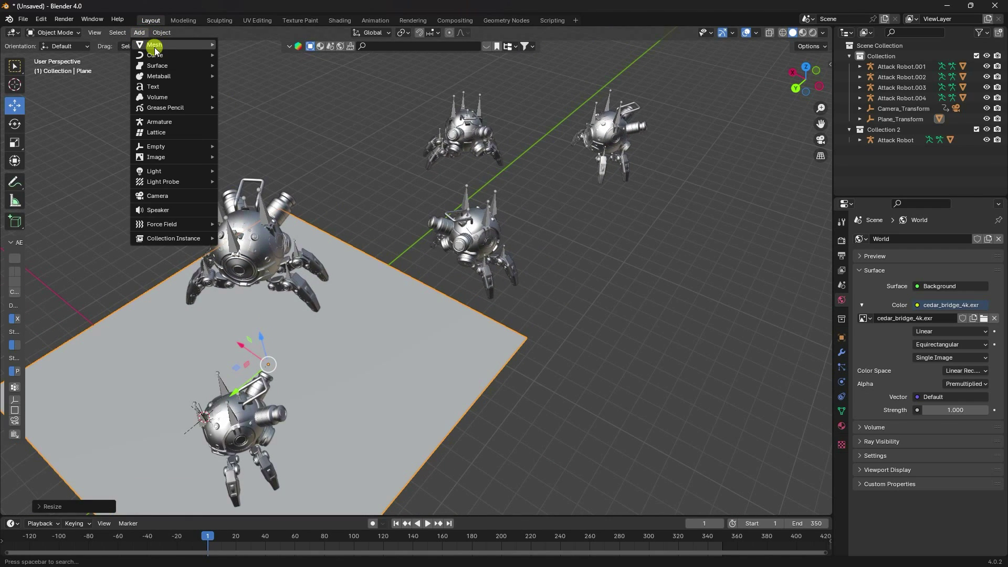
{"action": "mouse_move", "coordinate": [154, 48]}
{"action": "left_click", "coordinate": [272, 45]}
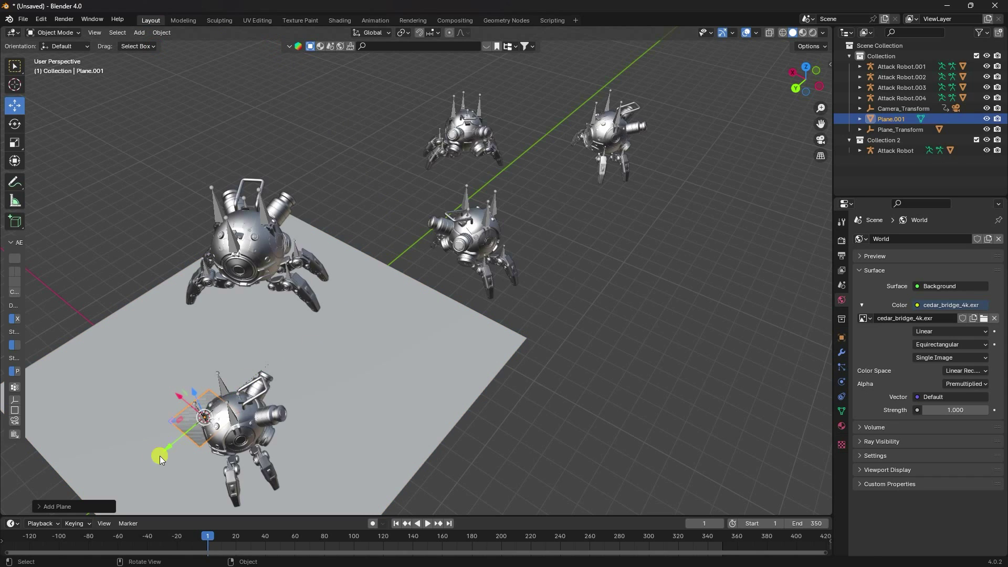
{"action": "left_click_drag", "start_coordinate": [160, 455], "coordinate": [253, 389]}
{"action": "left_click_drag", "start_coordinate": [405, 301], "coordinate": [418, 286]}
{"action": "key", "text": "s"}
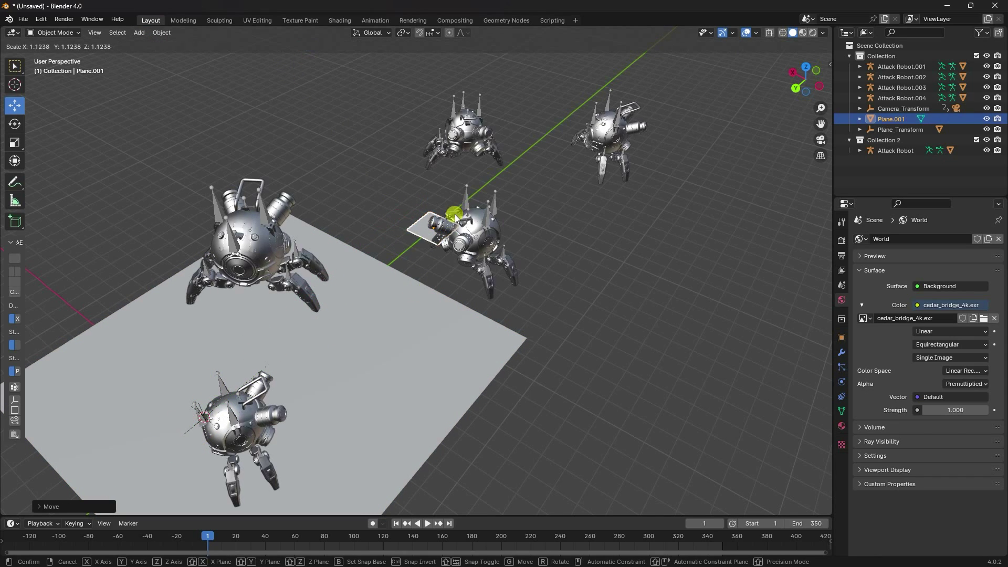
{"action": "left_click", "coordinate": [559, 191]}
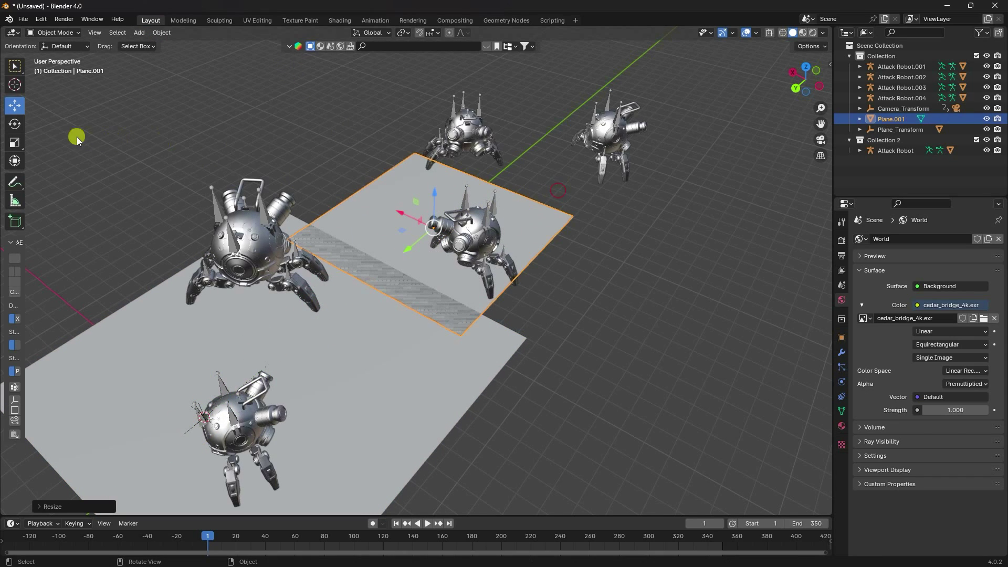
- Rotate the second plane around Z and shift it along X under the middle robot, saving the project as untitled.blend
{"action": "left_click_drag", "start_coordinate": [437, 273], "coordinate": [433, 250]}
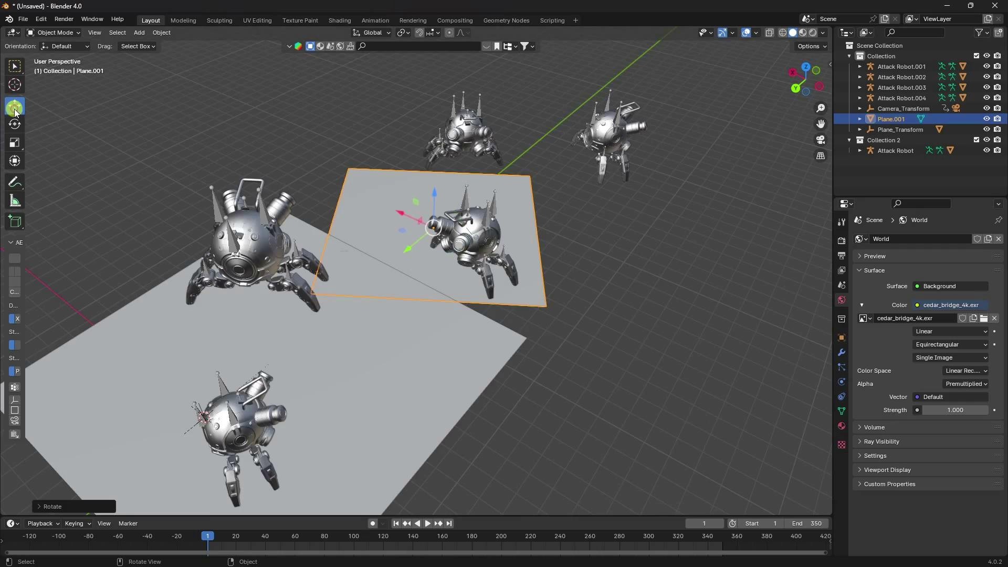
{"action": "scroll", "coordinate": [401, 212], "scroll_direction": "up", "scroll_amount": 5}
{"action": "scroll", "coordinate": [352, 281], "scroll_direction": "down", "scroll_amount": 6}
{"action": "scroll", "coordinate": [374, 250], "scroll_direction": "up", "scroll_amount": 1}
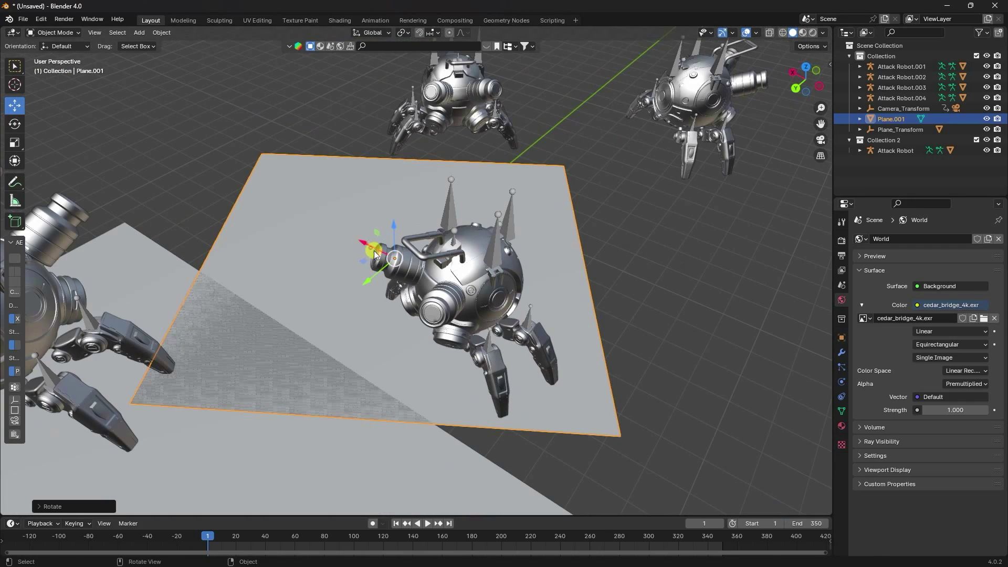
{"action": "left_click_drag", "start_coordinate": [374, 251], "coordinate": [502, 311]}
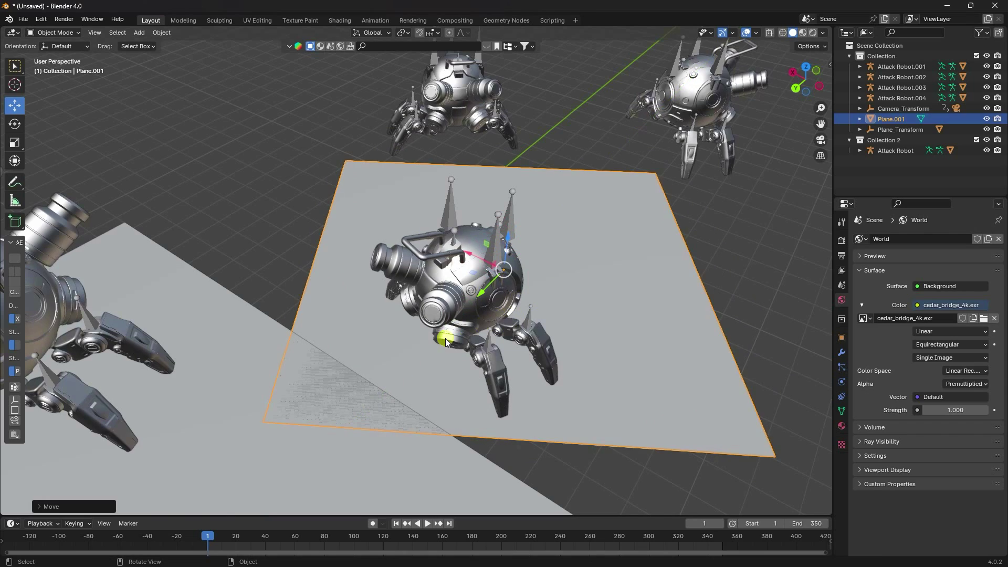
{"action": "scroll", "coordinate": [486, 313], "scroll_direction": "down", "scroll_amount": 4}
{"action": "key", "text": "ctrl+s"}
{"action": "scroll", "coordinate": [523, 246], "scroll_direction": "up", "scroll_amount": 3}
- Duplicate the second plane under the rear robots, resize the copy, and play the animation through the camera to check the floor coverage
{"action": "middle_click_drag", "start_coordinate": [522, 242], "coordinate": [475, 286]}
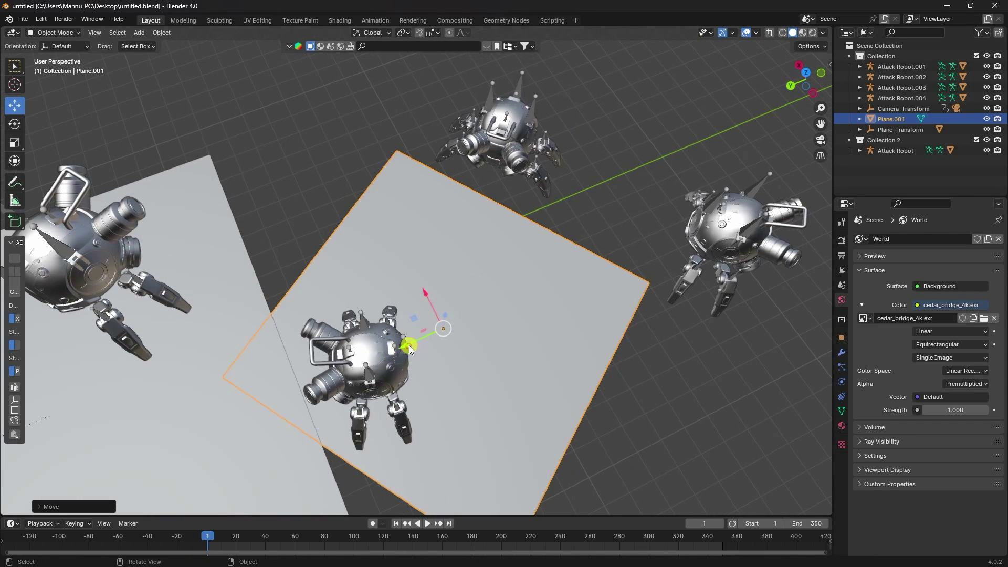
{"action": "left_click_drag", "start_coordinate": [409, 346], "coordinate": [597, 167]}
{"action": "key", "text": "ctrl+c"}
{"action": "key", "text": "ctrl+v"}
{"action": "key", "text": "s"}
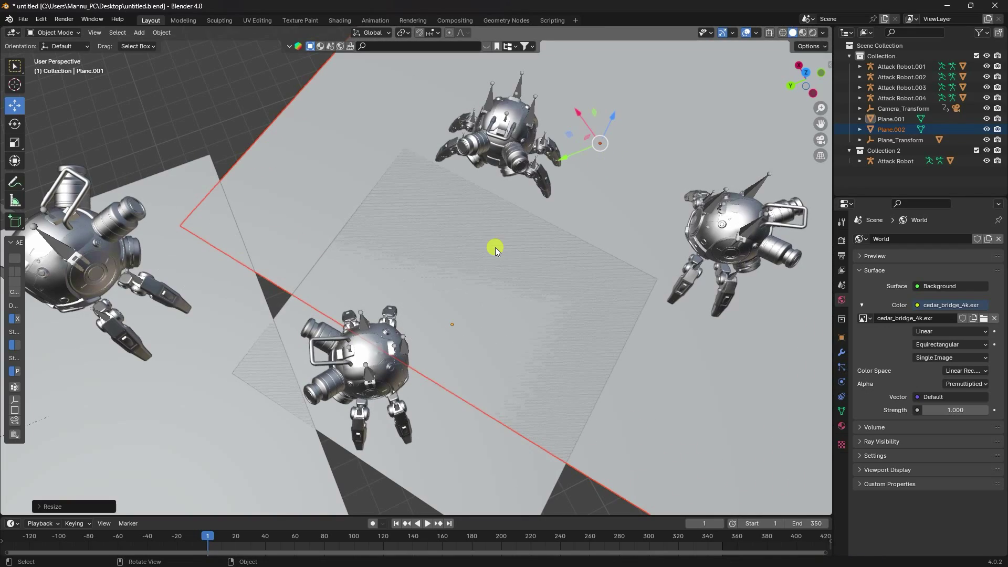
{"action": "middle_click_drag", "start_coordinate": [495, 247], "coordinate": [663, 155]}
{"action": "key", "text": "s"}
{"action": "left_click", "coordinate": [587, 162]}
{"action": "key", "text": "KP_0"}
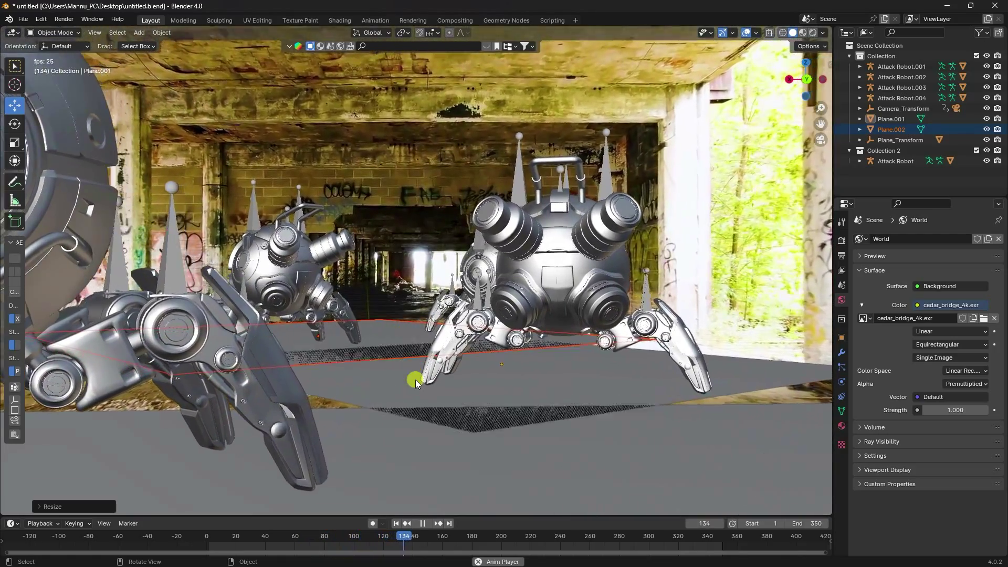
{"action": "key", "text": "KP_0"}
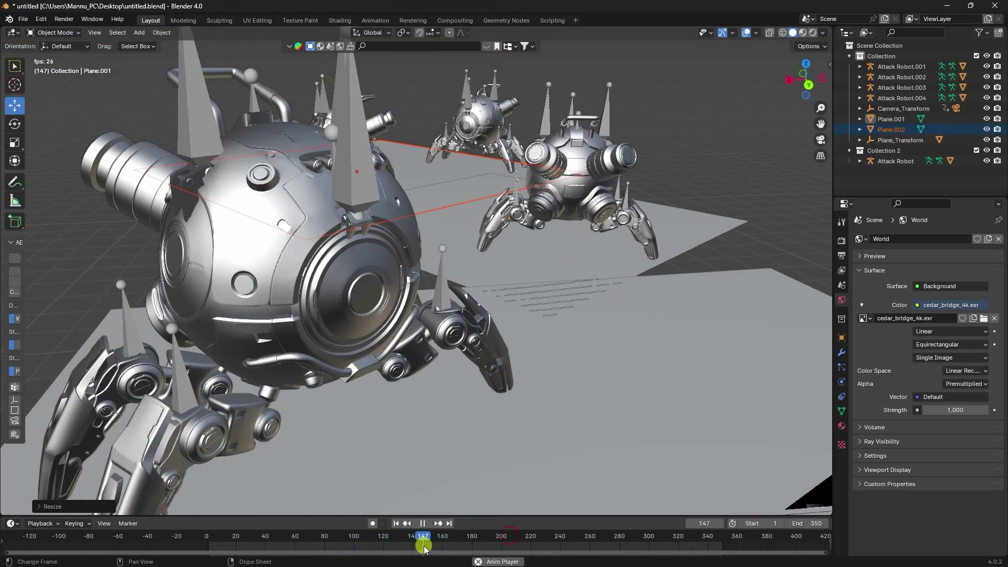
- View frame 163 through the camera, shift the rear ground plane along X, and resize it under the rear robots
{"action": "key", "text": "KP_0"}
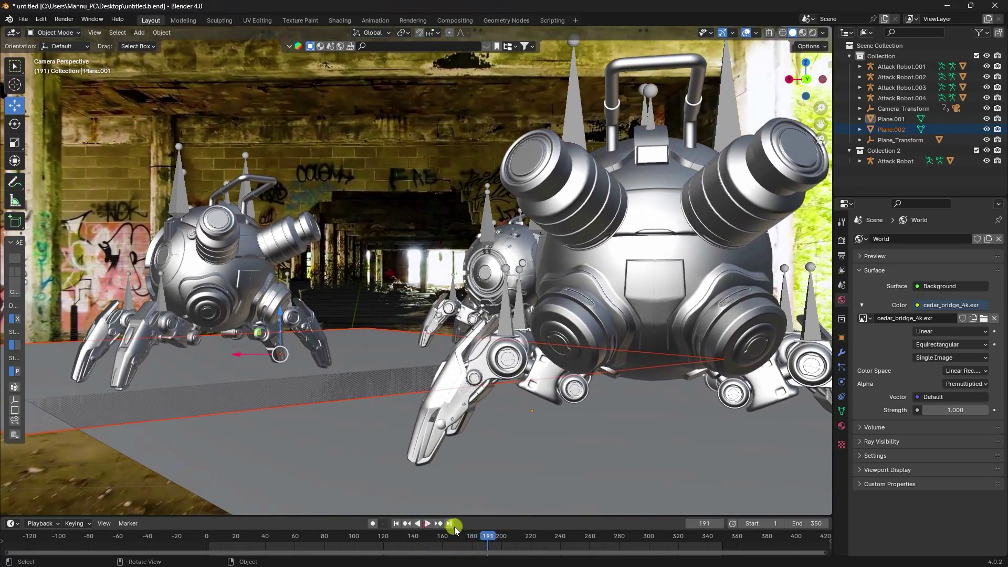
{"action": "mouse_move", "coordinate": [455, 527]}
{"action": "left_mouse_down"}
{"action": "mouse_move", "coordinate": [484, 533]}
{"action": "mouse_move", "coordinate": [446, 534]}
{"action": "left_mouse_up"}
{"action": "left_click", "coordinate": [176, 407]}
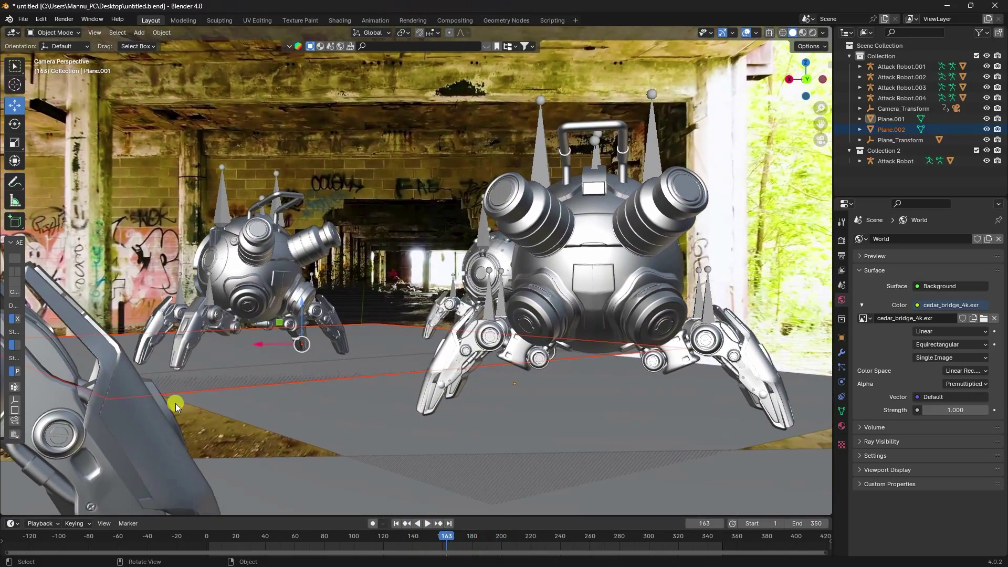
{"action": "left_click_drag", "start_coordinate": [261, 350], "coordinate": [410, 241]}
{"action": "right_click", "coordinate": [451, 225]}
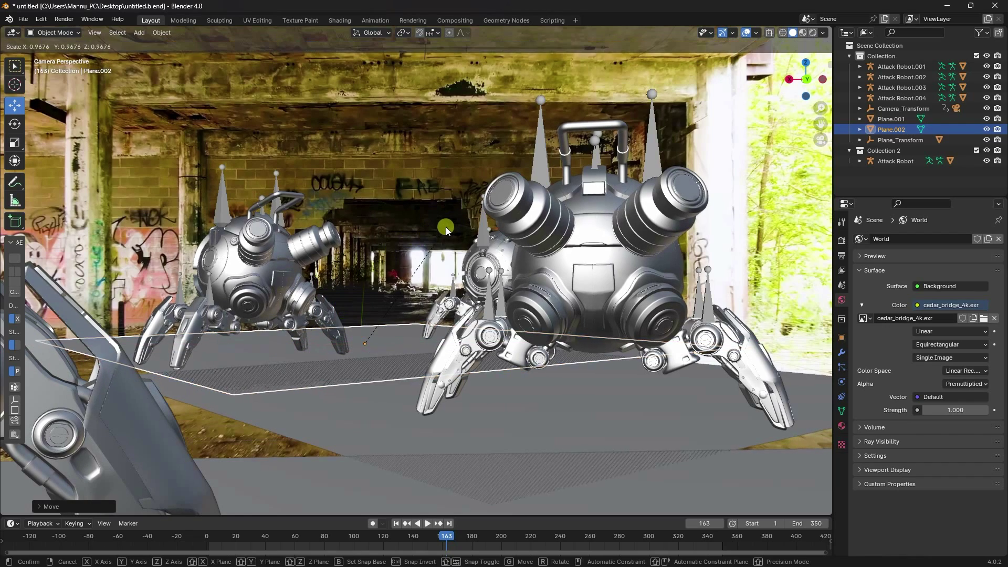
{"action": "middle_click_drag", "start_coordinate": [423, 242], "coordinate": [343, 260]}
{"action": "scroll", "coordinate": [373, 260], "scroll_direction": "up", "scroll_amount": 2}
- Select the large front ground plane and set Plane as the Biome-Reader scatter emitter
{"action": "left_click", "coordinate": [372, 275]}
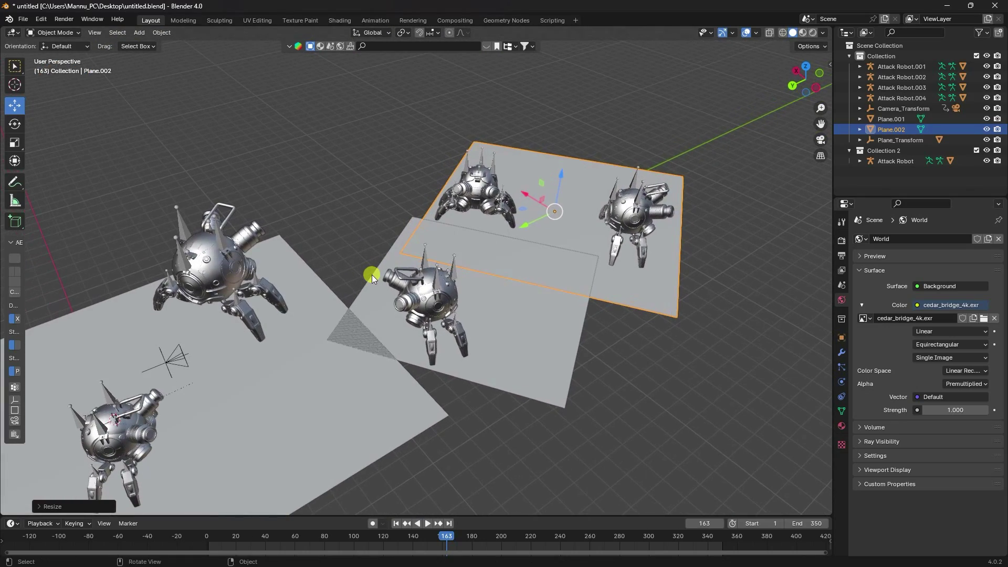
{"action": "middle_click_drag", "start_coordinate": [372, 275], "coordinate": [403, 278]}
{"action": "left_click", "coordinate": [363, 307]}
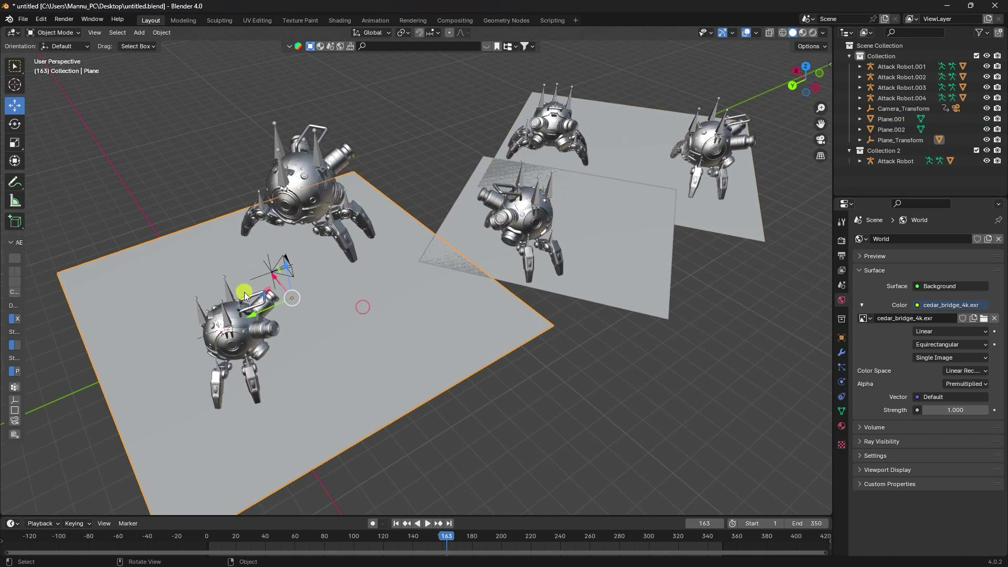
{"action": "left_click", "coordinate": [833, 64]}
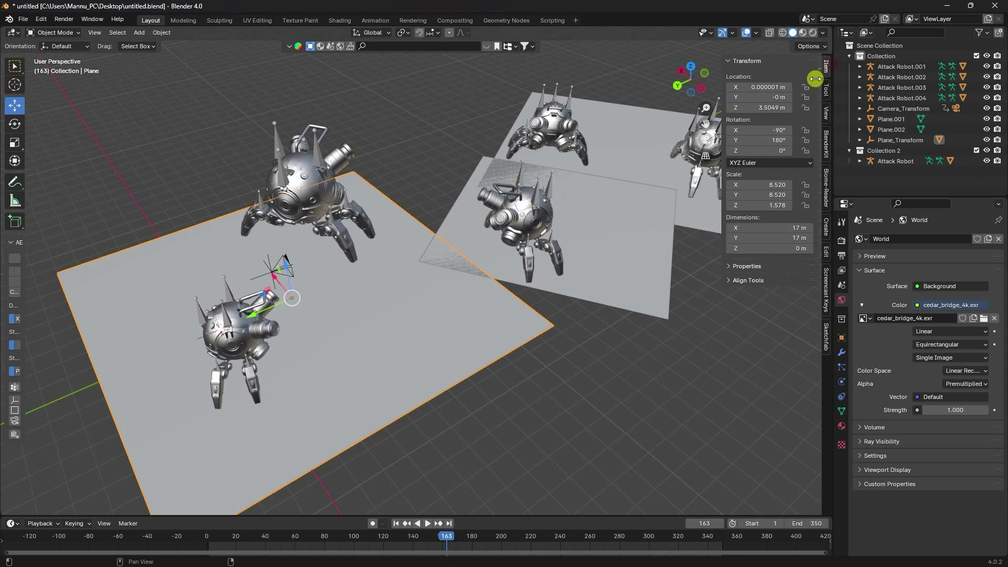
{"action": "left_click", "coordinate": [827, 183]}
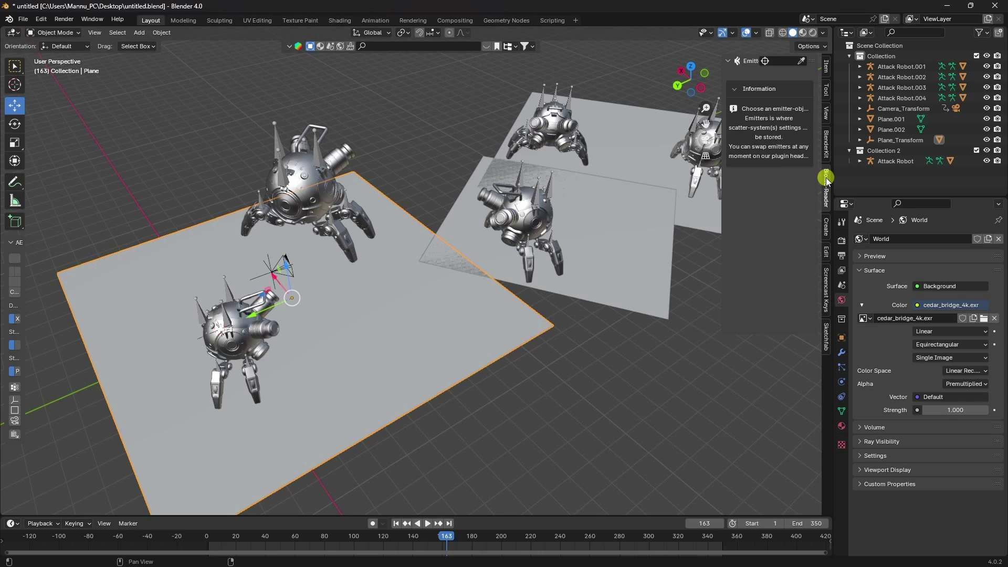
{"action": "left_click", "coordinate": [764, 61]}
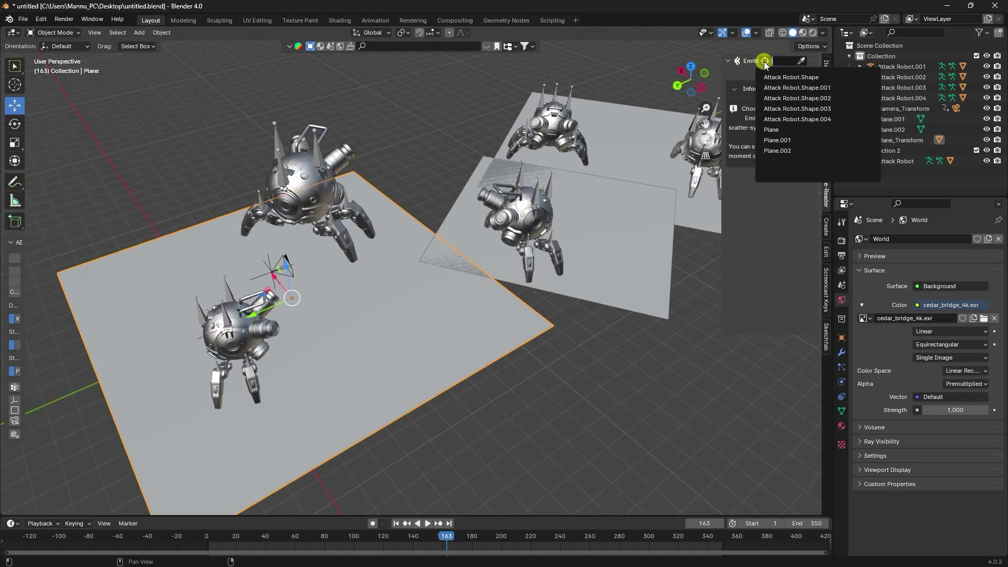
{"action": "left_click", "coordinate": [781, 129]}
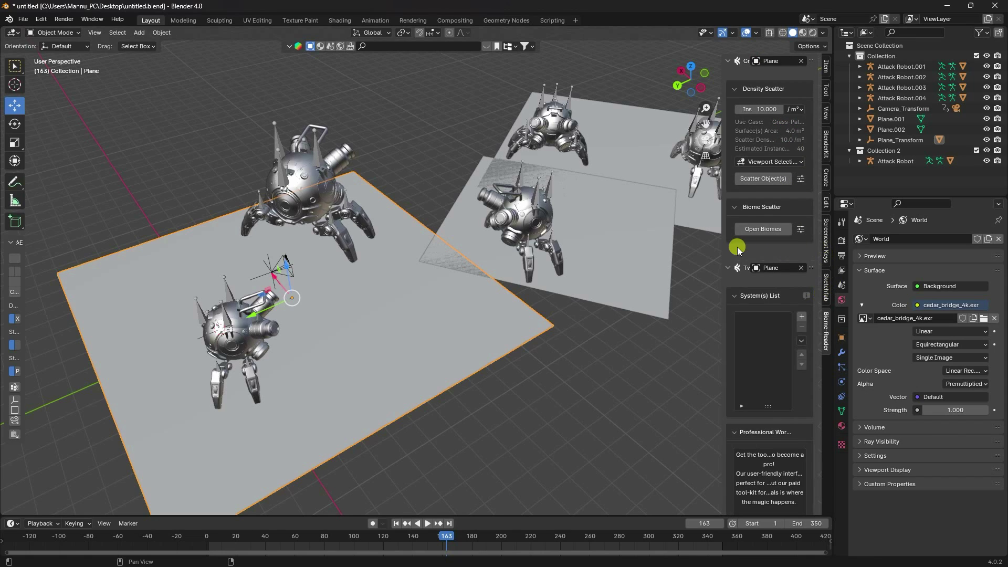
- Scatter the Autumn 01 biome from the Plant Library over the front ground plane and close the biome browser
{"action": "left_click", "coordinate": [754, 230]}
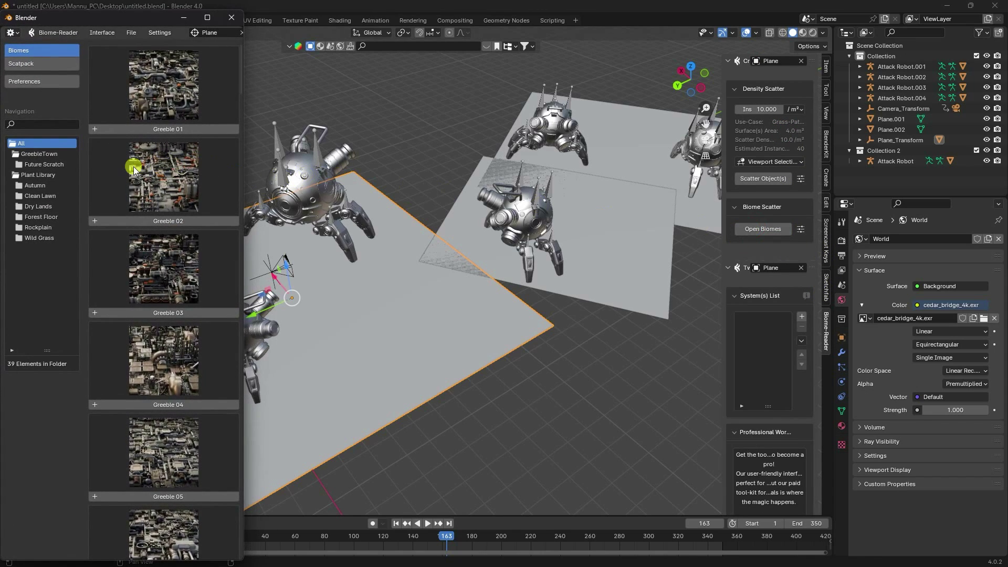
{"action": "left_click", "coordinate": [37, 176]}
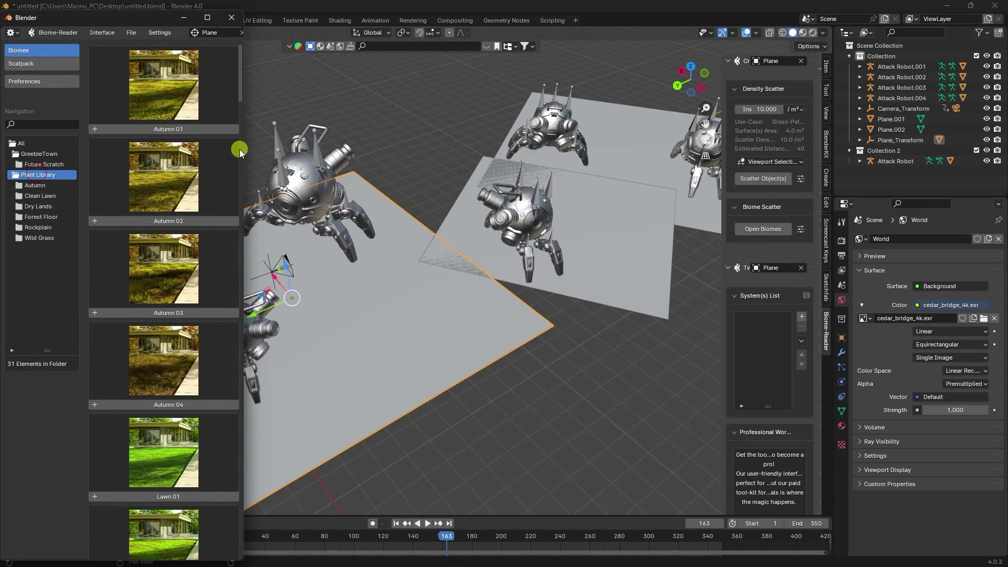
{"action": "left_click_drag", "start_coordinate": [246, 149], "coordinate": [250, 148]}
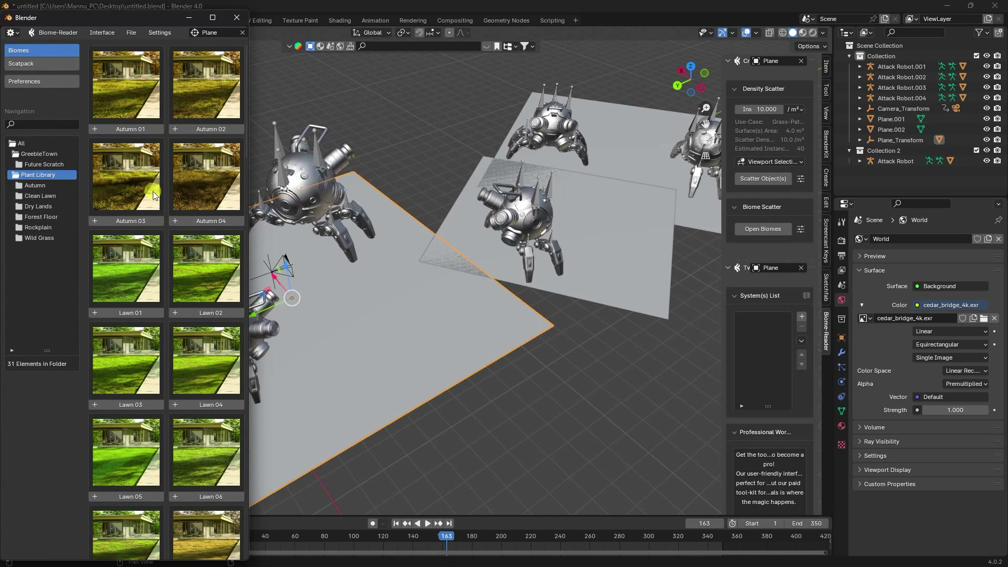
{"action": "left_click", "coordinate": [112, 129]}
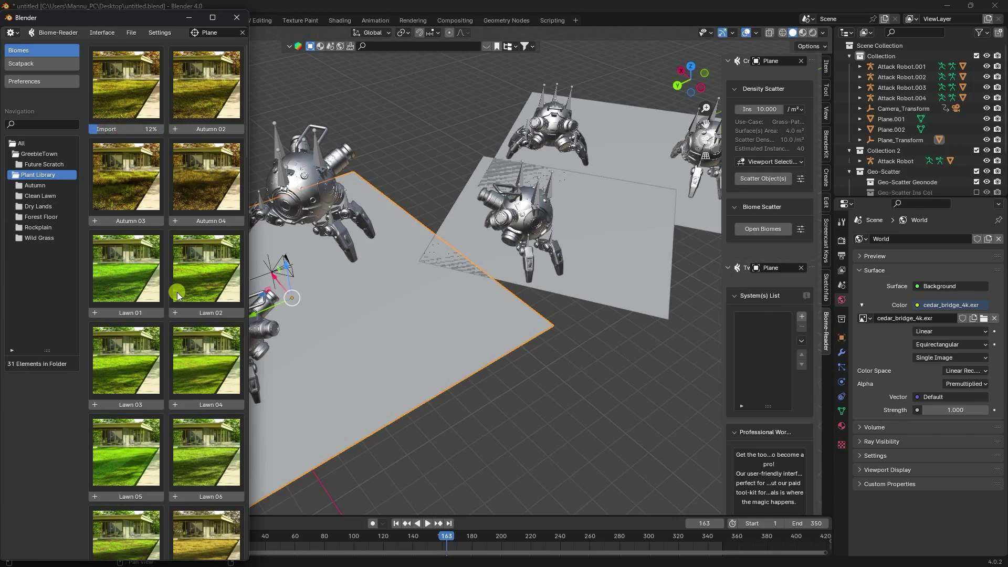
{"action": "left_click", "coordinate": [236, 17]}
- Apply all transforms to the front ground plane and save the project
{"action": "scroll", "coordinate": [339, 311], "scroll_direction": "up", "scroll_amount": 5}
{"action": "middle_click_drag", "start_coordinate": [460, 259], "coordinate": [470, 298]}
{"action": "left_click", "coordinate": [158, 36]}
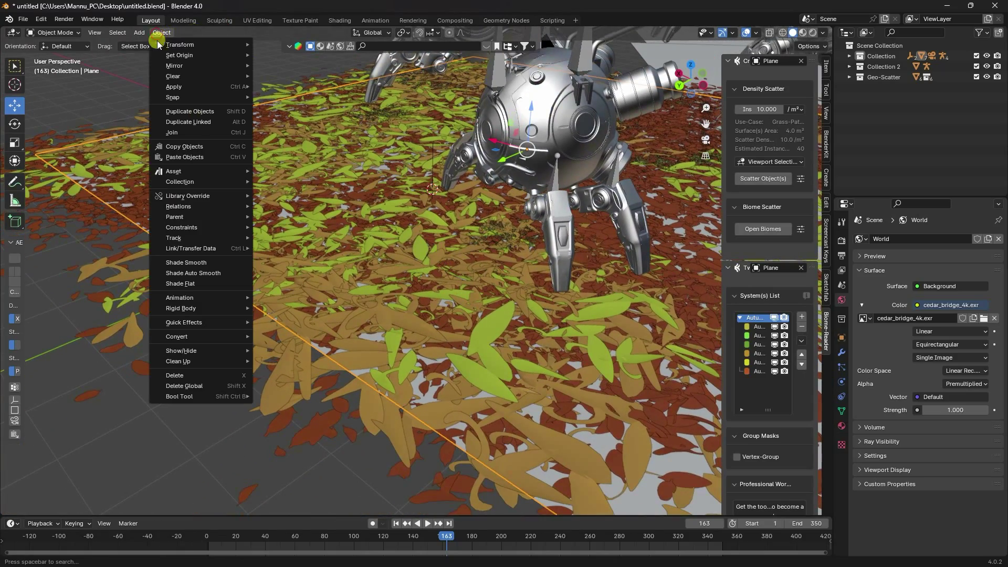
{"action": "mouse_move", "coordinate": [180, 87]}
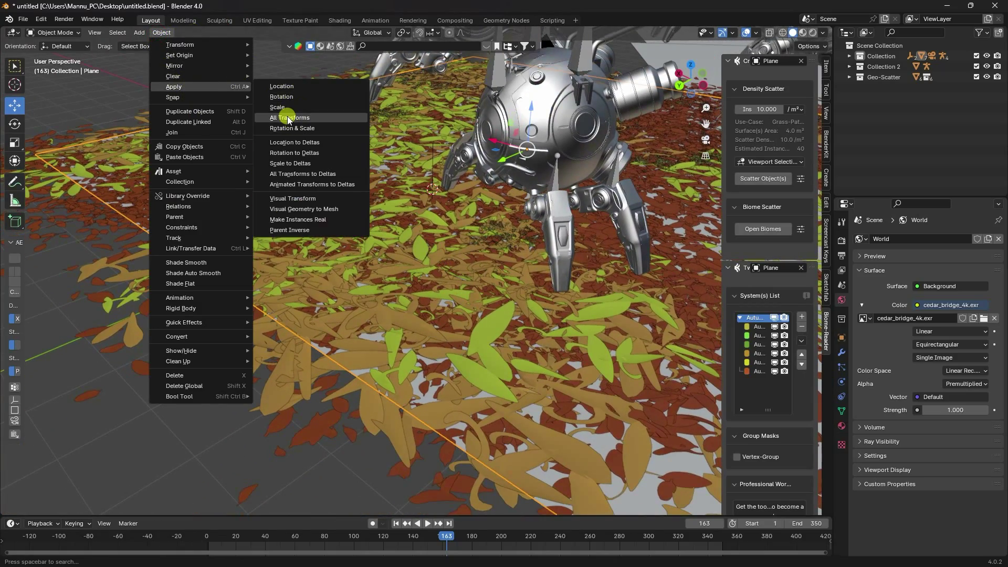
{"action": "left_click", "coordinate": [289, 117]}
{"action": "middle_click_drag", "start_coordinate": [474, 203], "coordinate": [395, 297]}
{"action": "scroll", "coordinate": [407, 286], "scroll_direction": "up", "scroll_amount": 5}
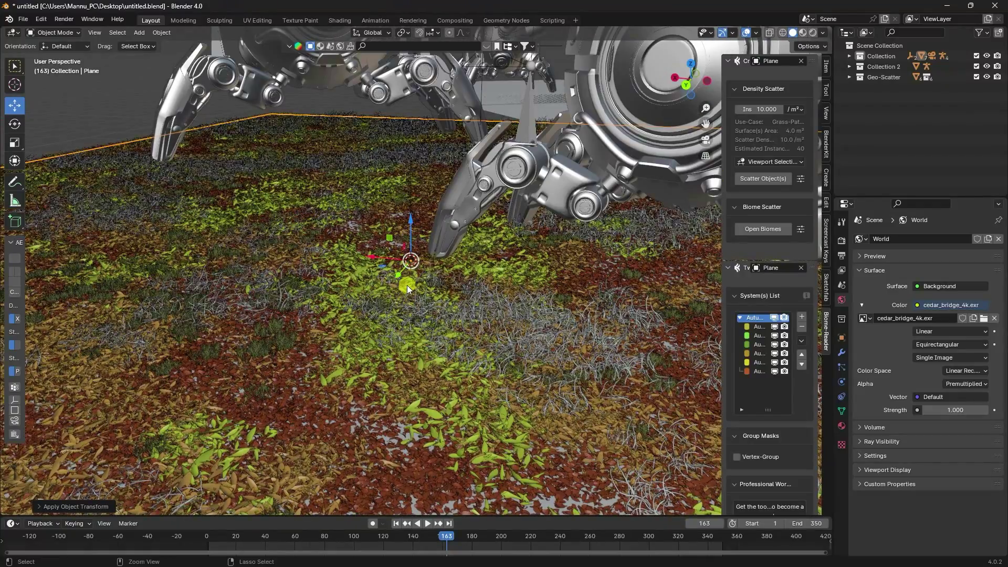
{"action": "key", "text": "ctrl+s"}
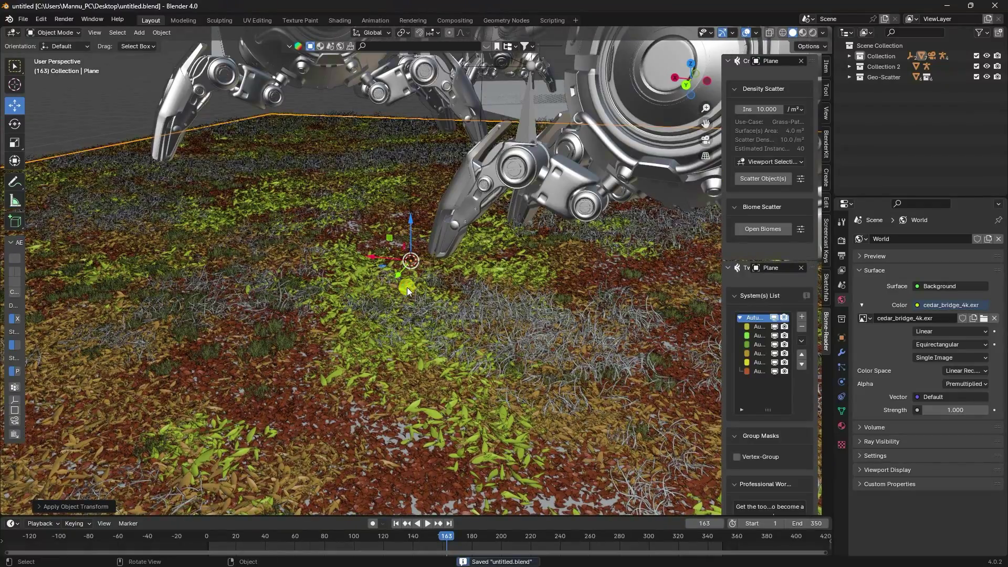
- Select the ground plane under the middle robot and make Plane.001 the scatter emitter
{"action": "scroll", "coordinate": [407, 288], "scroll_direction": "down", "scroll_amount": 6}
{"action": "middle_click_drag", "start_coordinate": [462, 272], "coordinate": [275, 338]}
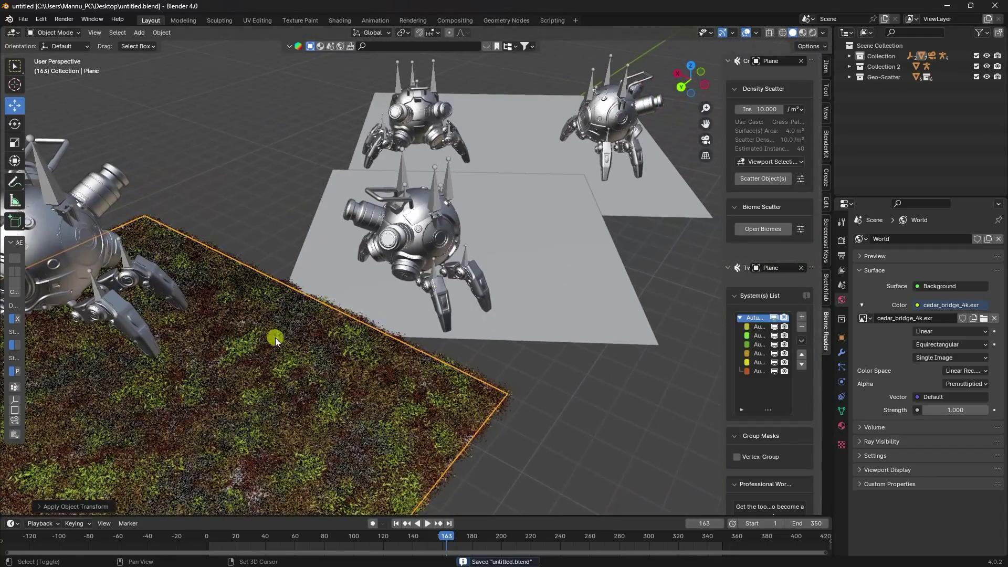
{"action": "left_click", "coordinate": [537, 265]}
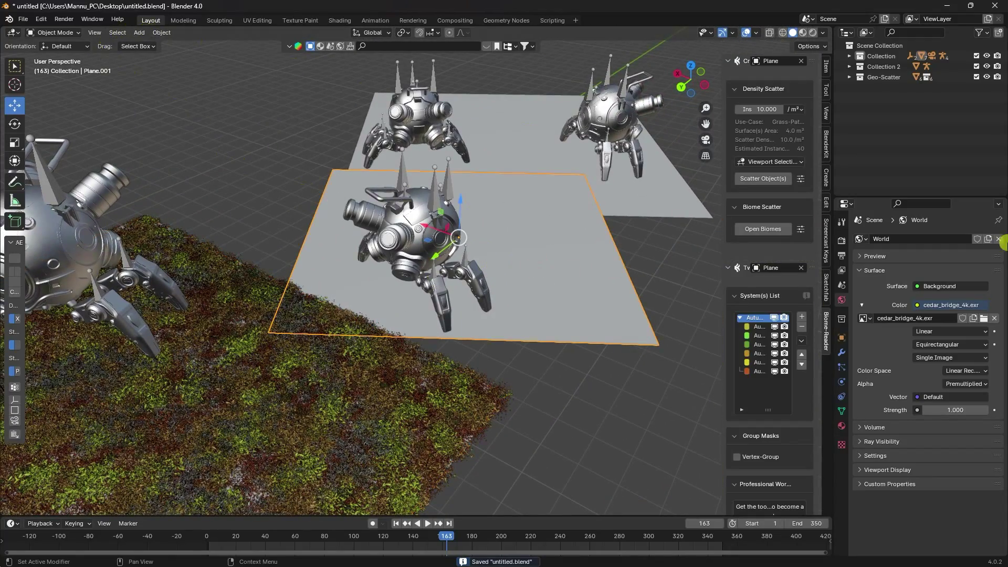
{"action": "left_click", "coordinate": [769, 61]}
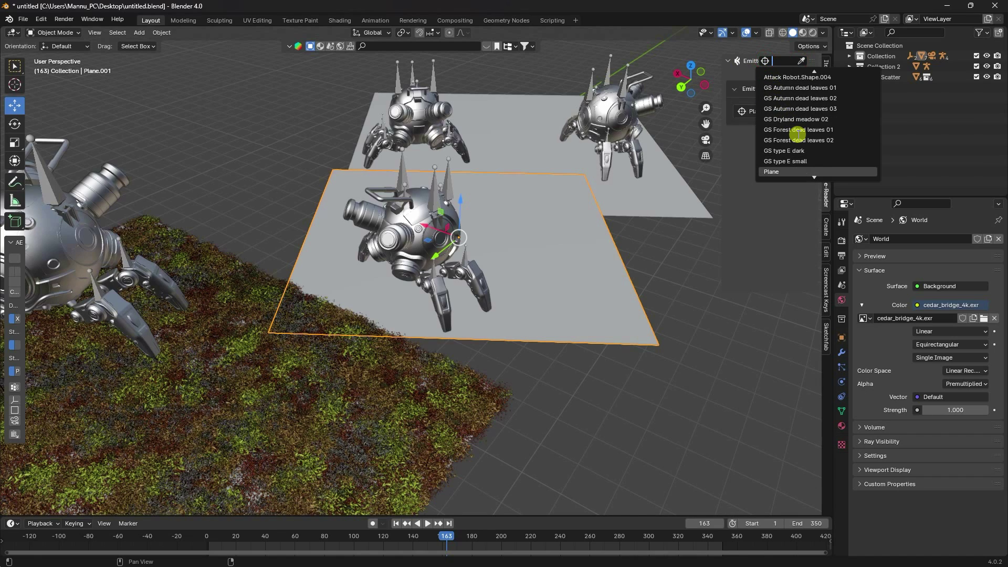
{"action": "scroll", "coordinate": [797, 134], "scroll_direction": "down", "scroll_amount": 4}
{"action": "left_click", "coordinate": [777, 140]}
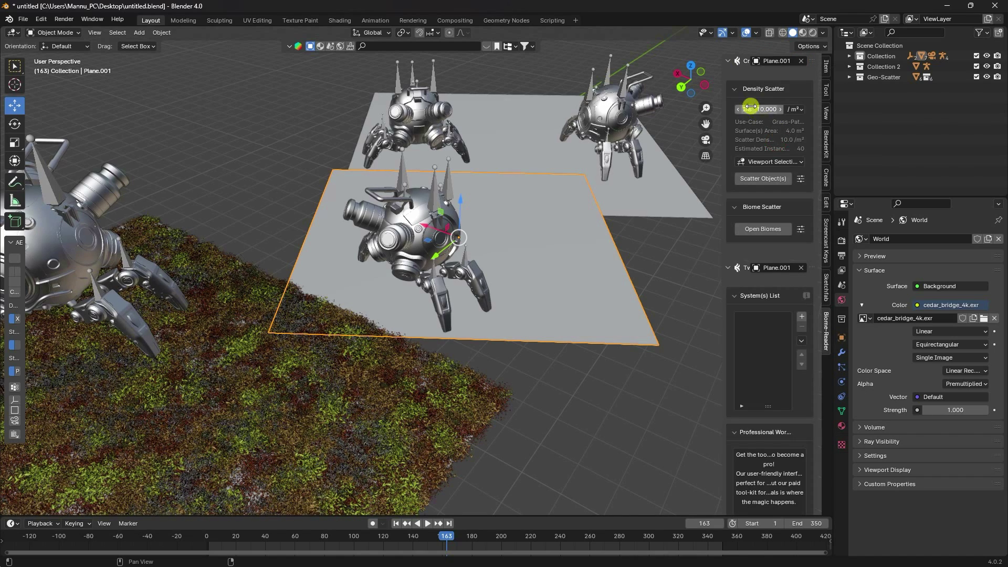
- Scatter the Autumn 02 biome over the middle ground plane and apply all of the plane's transforms
{"action": "left_click", "coordinate": [750, 229]}
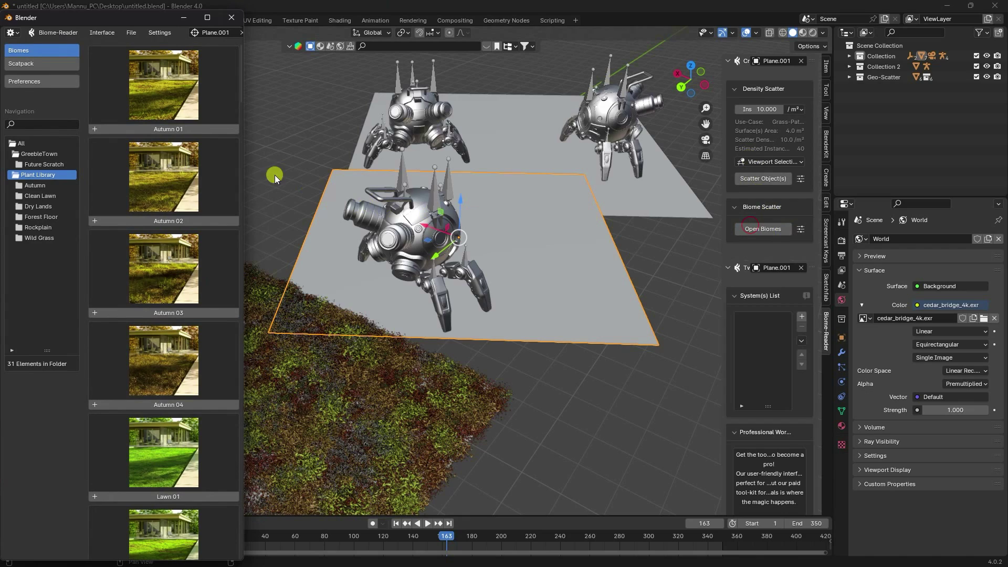
{"action": "left_click", "coordinate": [158, 221]}
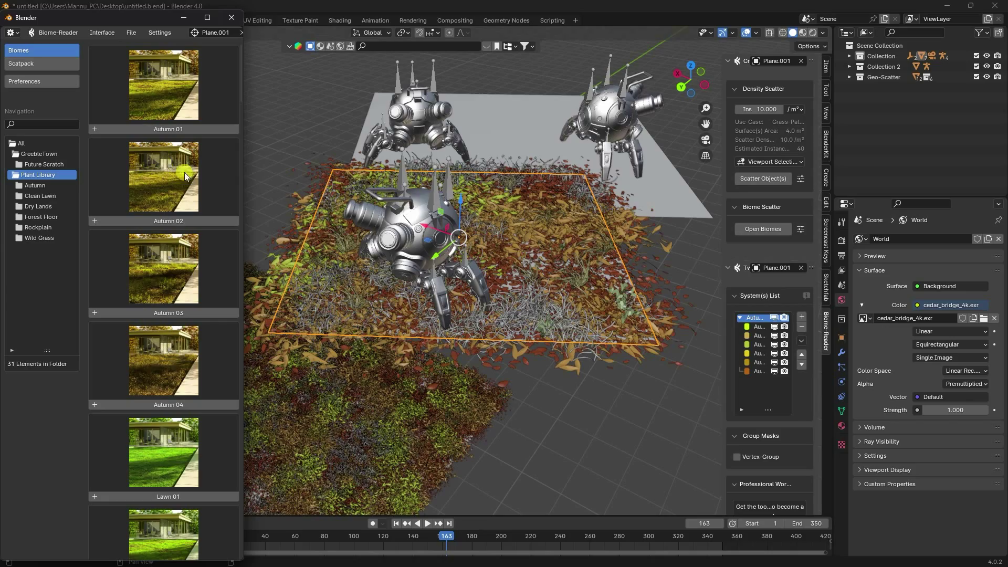
{"action": "left_click", "coordinate": [232, 17]}
{"action": "left_click", "coordinate": [162, 33]}
{"action": "mouse_move", "coordinate": [170, 88]}
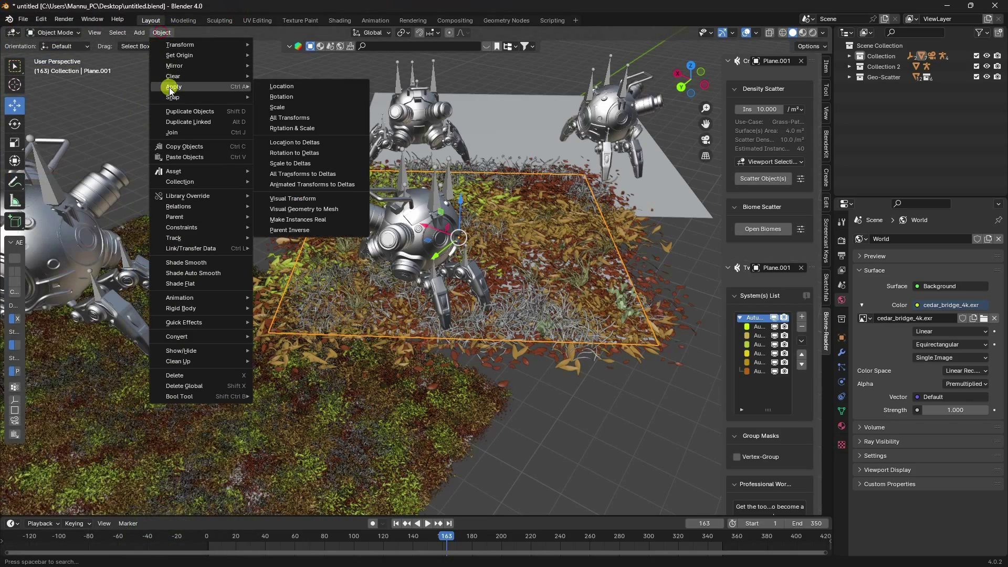
{"action": "left_click", "coordinate": [286, 118]}
{"action": "scroll", "coordinate": [421, 199], "scroll_direction": "up", "scroll_amount": 4}
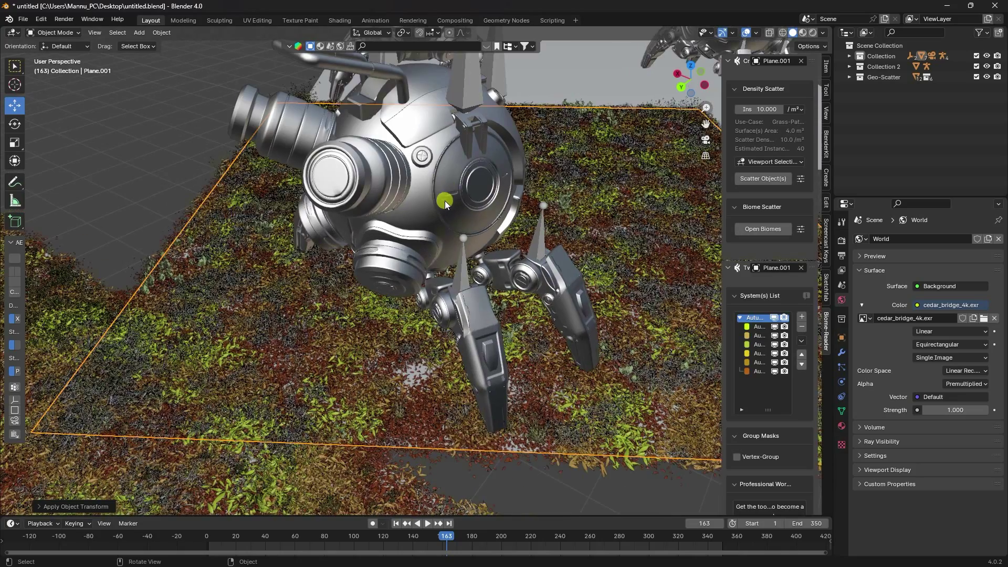
- Select the ground plane under the rear robots and make Plane.002 the scatter emitter
{"action": "middle_click_drag", "start_coordinate": [446, 200], "coordinate": [284, 290], "text": "shift"}
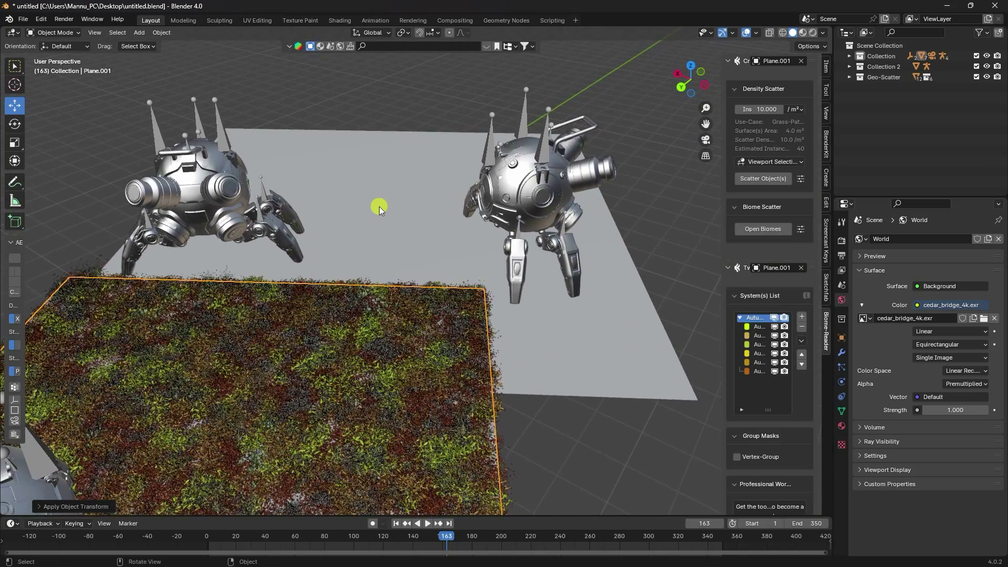
{"action": "left_click", "coordinate": [379, 207]}
{"action": "left_click", "coordinate": [790, 60]}
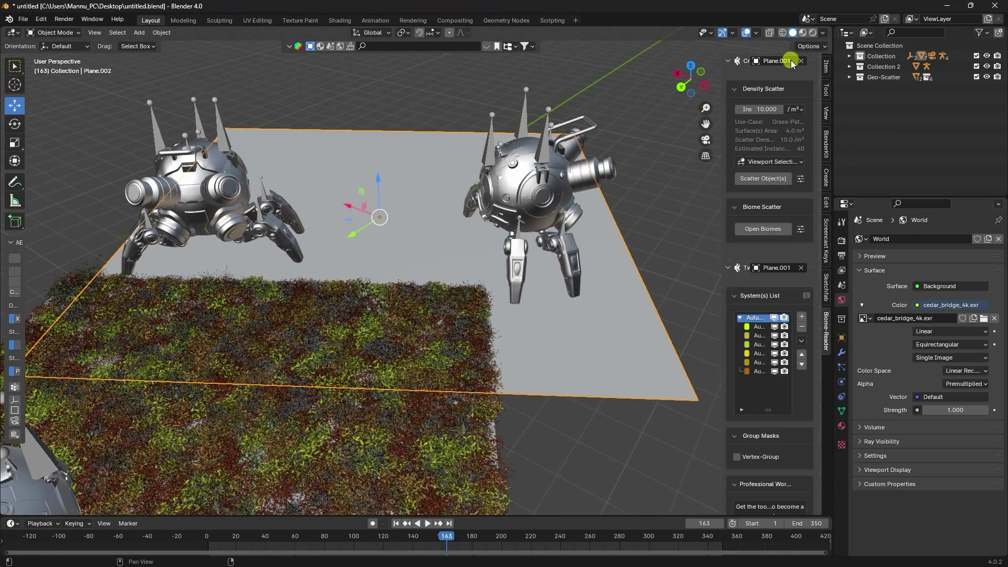
{"action": "left_click", "coordinate": [769, 61]}
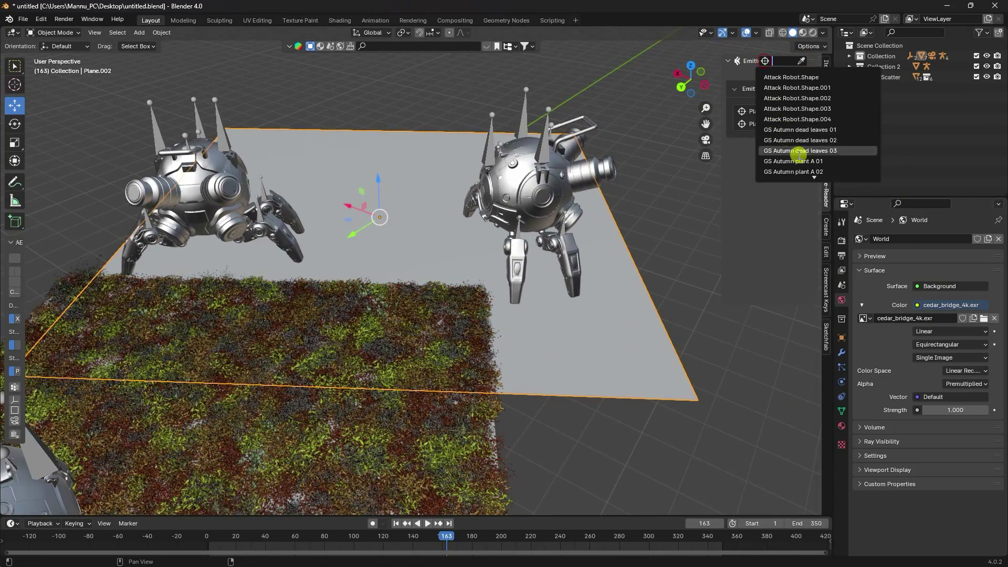
{"action": "scroll", "coordinate": [799, 155], "scroll_direction": "down", "scroll_amount": 3}
{"action": "scroll", "coordinate": [799, 155], "scroll_direction": "down", "scroll_amount": 8}
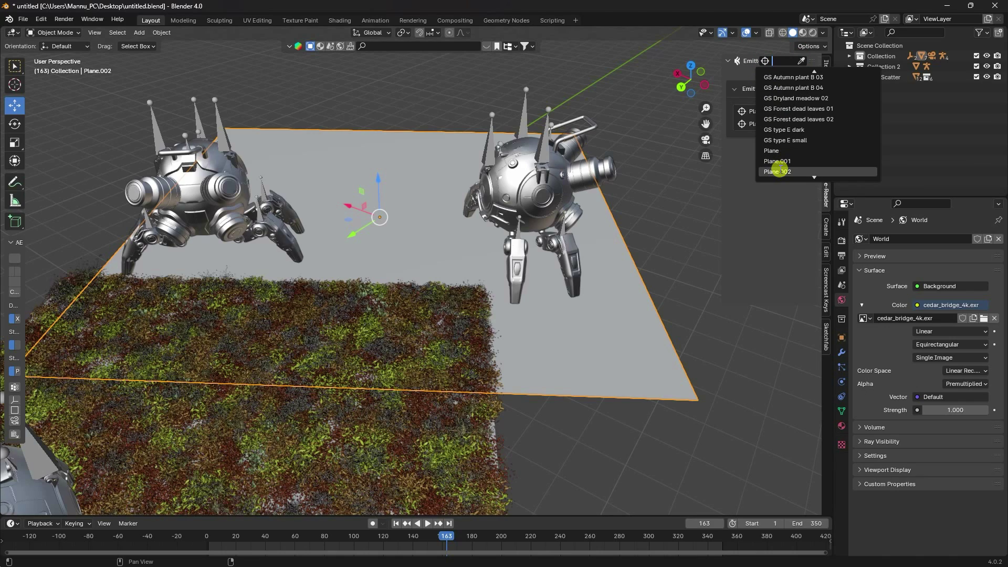
{"action": "left_click", "coordinate": [779, 171]}
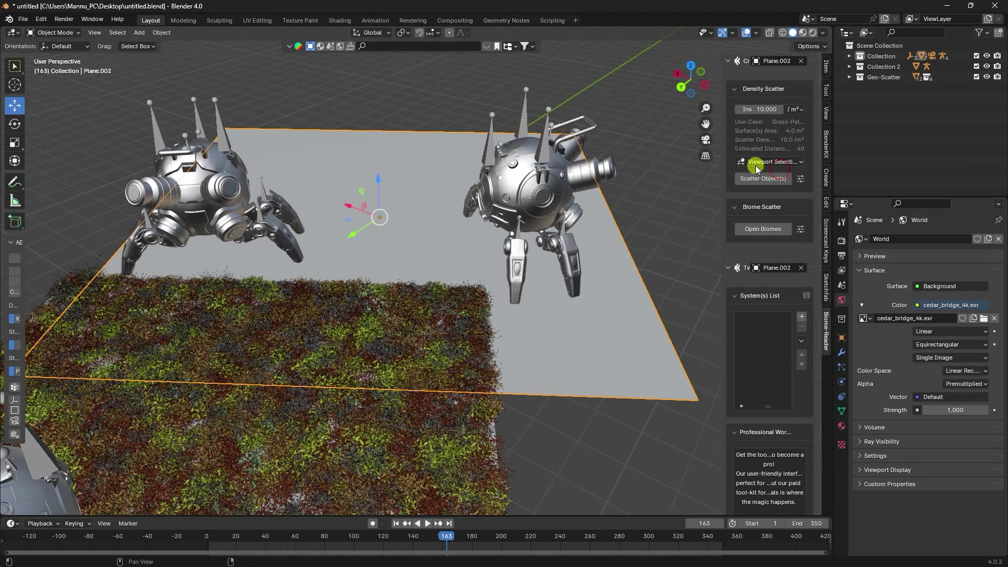
- Scatter the Autumn 03 biome over the rear ground plane and apply all of the plane's transforms
{"action": "left_click", "coordinate": [747, 230]}
{"action": "left_click", "coordinate": [149, 313]}
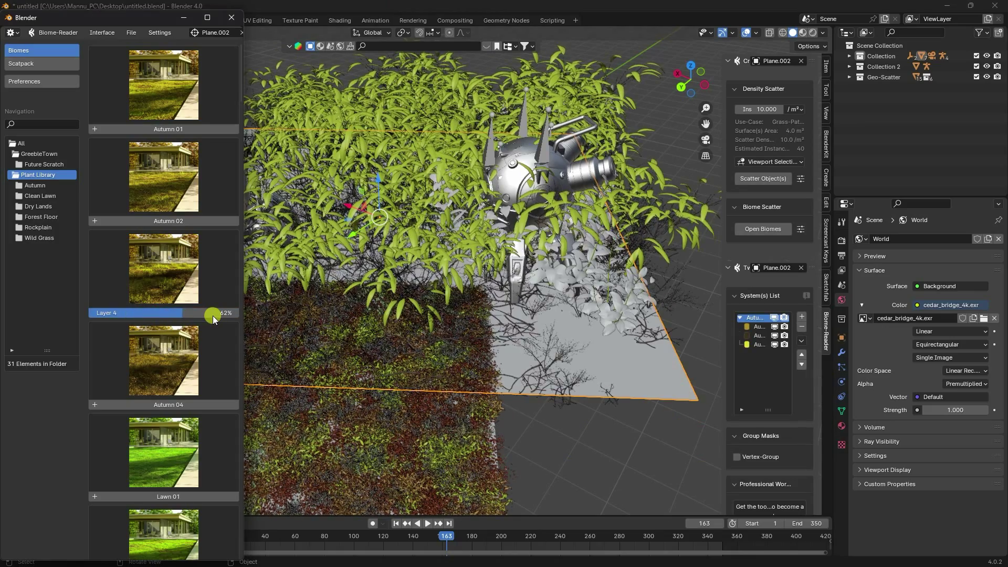
{"action": "left_click", "coordinate": [232, 19]}
{"action": "left_click", "coordinate": [161, 32]}
{"action": "mouse_move", "coordinate": [173, 87]}
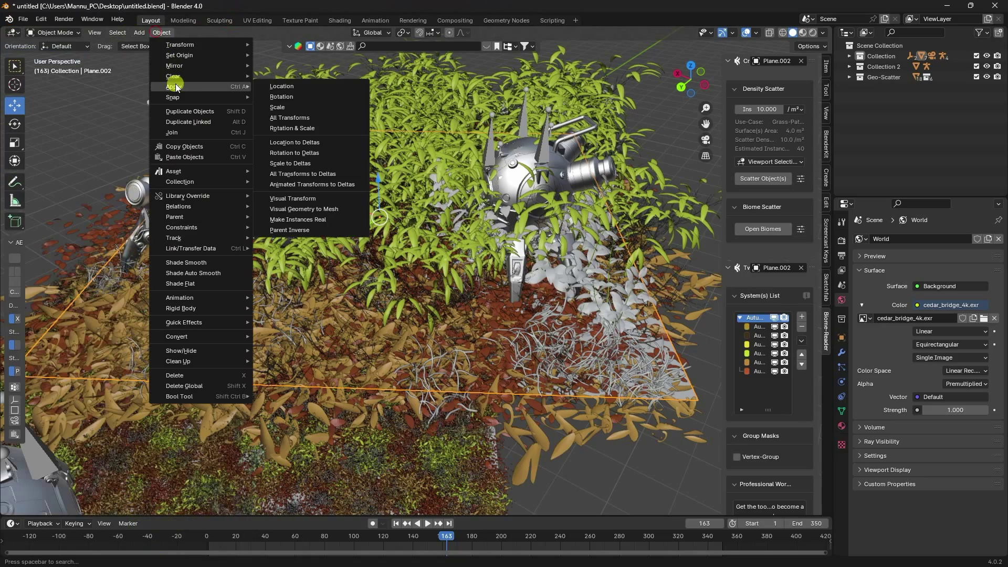
{"action": "left_click", "coordinate": [288, 118]}
- Check the vegetation on the three ground planes from above and through the camera at frame 1
{"action": "middle_click_drag", "start_coordinate": [318, 329], "coordinate": [348, 292]}
{"action": "scroll", "coordinate": [370, 324], "scroll_direction": "up", "scroll_amount": 3}
{"action": "scroll", "coordinate": [349, 293], "scroll_direction": "down", "scroll_amount": 5}
{"action": "middle_click_drag", "start_coordinate": [314, 330], "coordinate": [322, 225]}
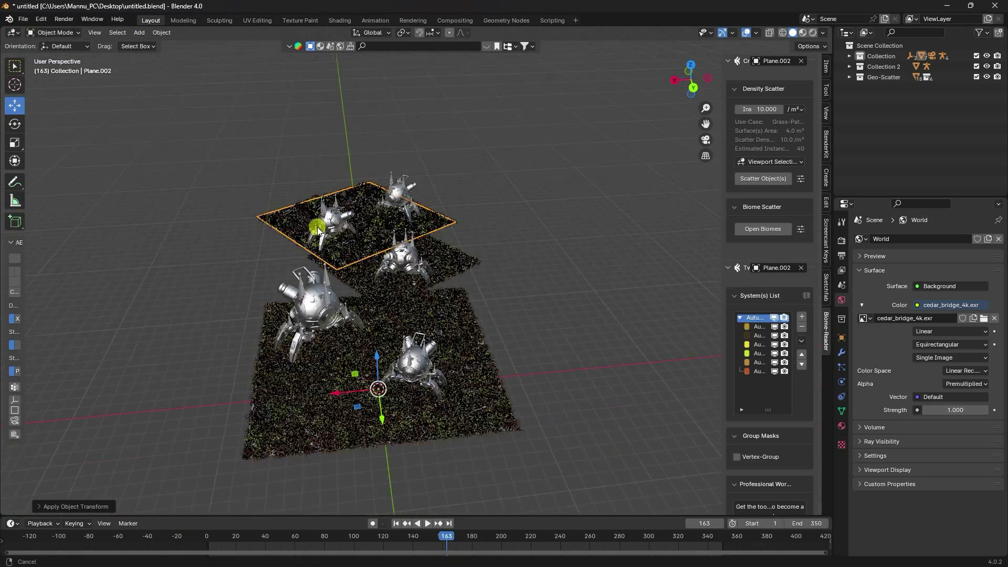
{"action": "key", "text": "KP_0"}
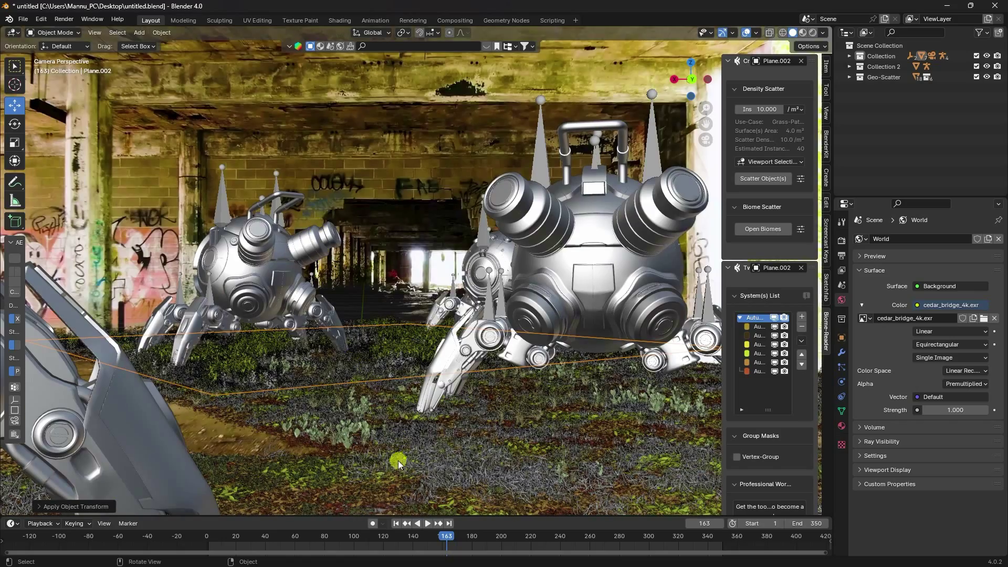
{"action": "left_click", "coordinate": [396, 523]}
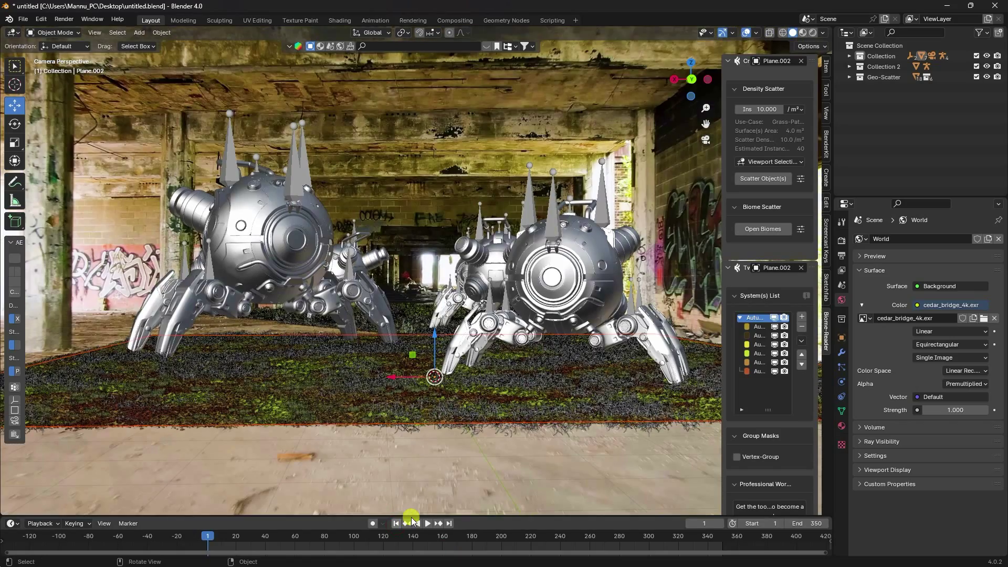
- Play the animation through the camera from frame 1, stop at frame 50 and save the file
{"action": "left_click", "coordinate": [428, 523]}
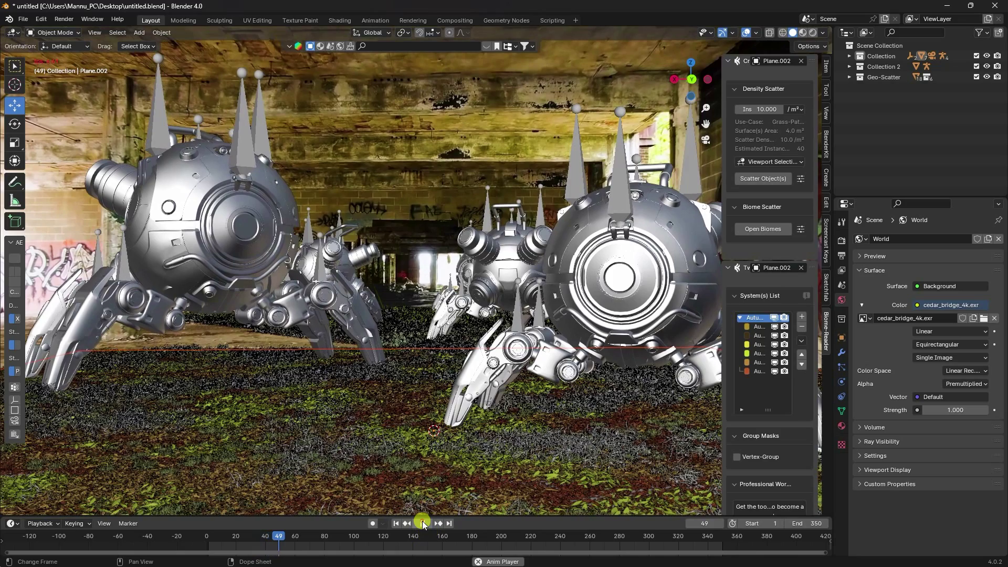
{"action": "left_click", "coordinate": [423, 523]}
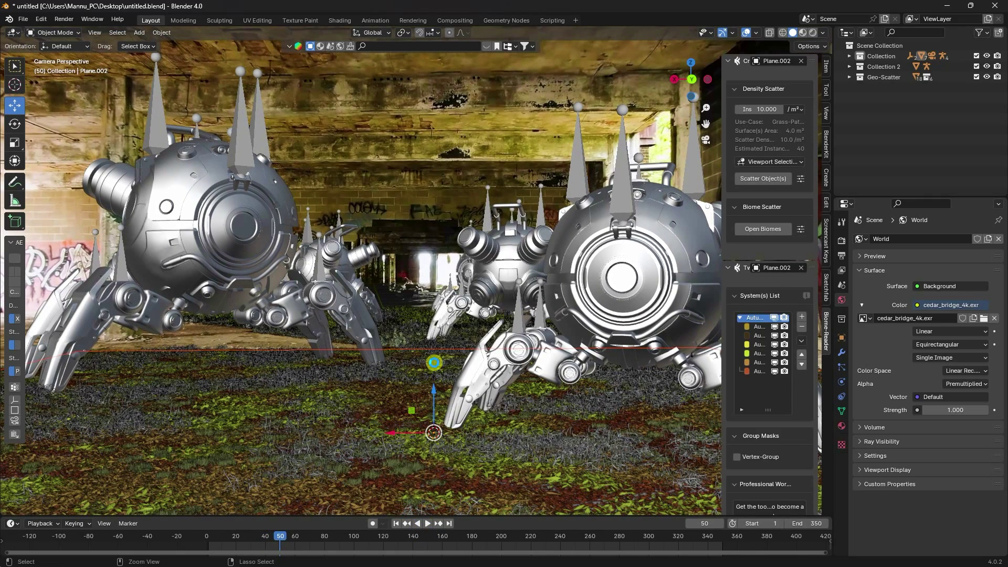
{"action": "key", "text": "ctrl+s"}
- Add a sun light and move it up and to one side of the front robots
{"action": "middle_click_drag", "start_coordinate": [466, 163], "coordinate": [464, 193]}
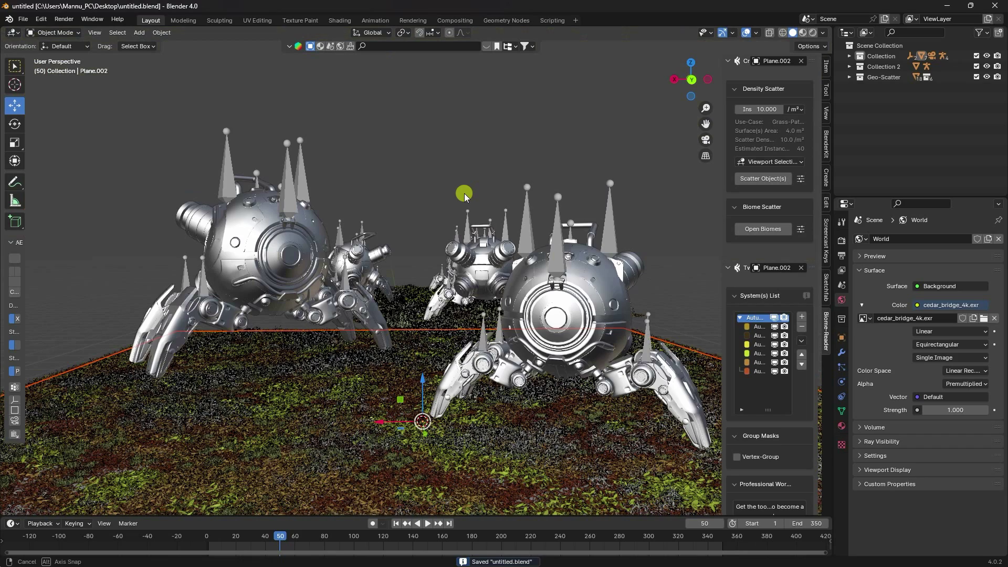
{"action": "scroll", "coordinate": [464, 194], "scroll_direction": "down", "scroll_amount": 4}
{"action": "left_click", "coordinate": [139, 33]}
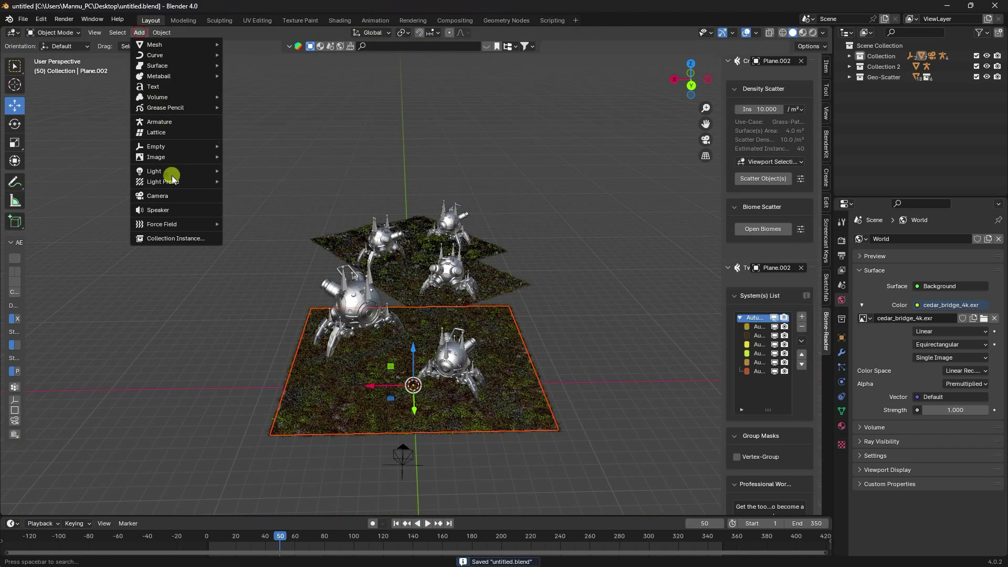
{"action": "mouse_move", "coordinate": [157, 169]}
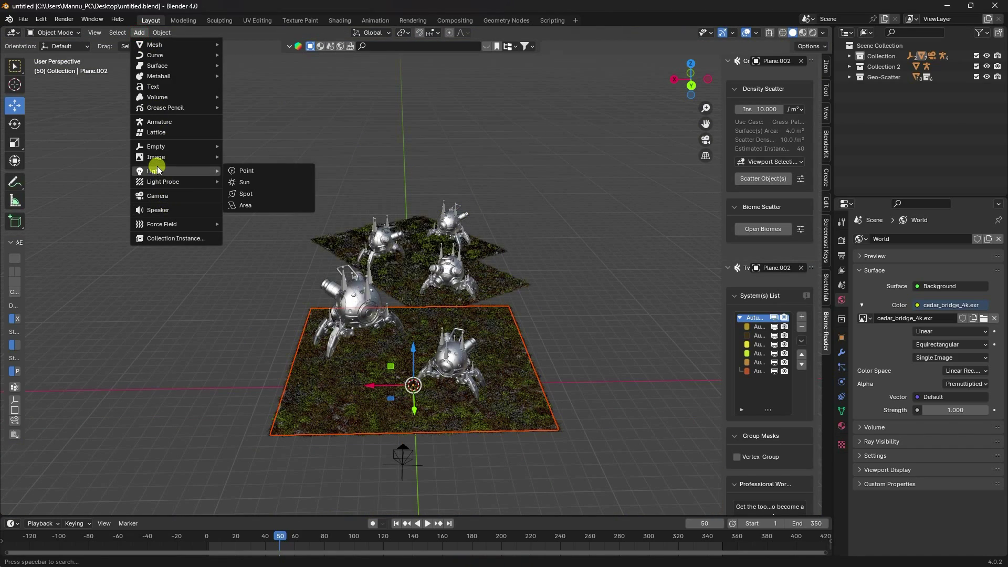
{"action": "left_click", "coordinate": [243, 184]}
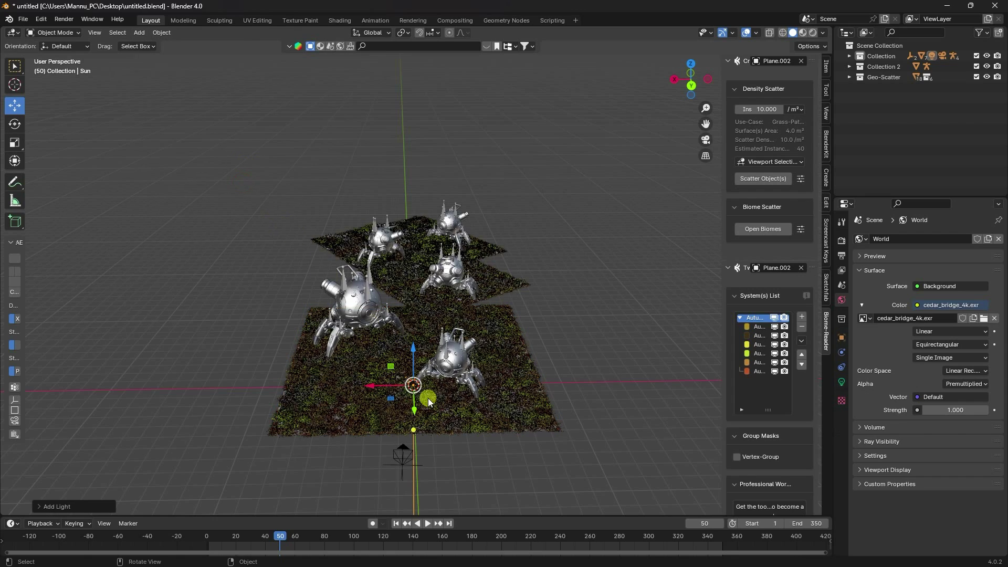
{"action": "left_click_drag", "start_coordinate": [415, 353], "coordinate": [218, 267]}
- Rotate the sun about the Y axis so it slants down toward the robots, and raise it above the front ground plane
{"action": "left_click", "coordinate": [14, 123]}
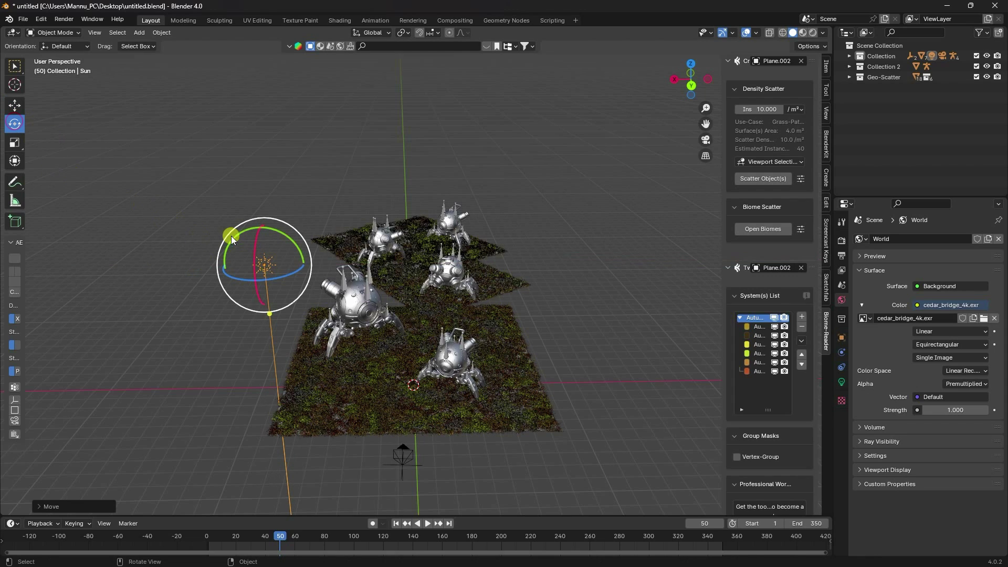
{"action": "left_click_drag", "start_coordinate": [238, 234], "coordinate": [18, 108]}
{"action": "left_click", "coordinate": [14, 105]}
{"action": "middle_click_drag", "start_coordinate": [197, 212], "coordinate": [481, 336]}
{"action": "left_click_drag", "start_coordinate": [615, 368], "coordinate": [529, 381]}
{"action": "middle_click_drag", "start_coordinate": [529, 381], "coordinate": [469, 344]}
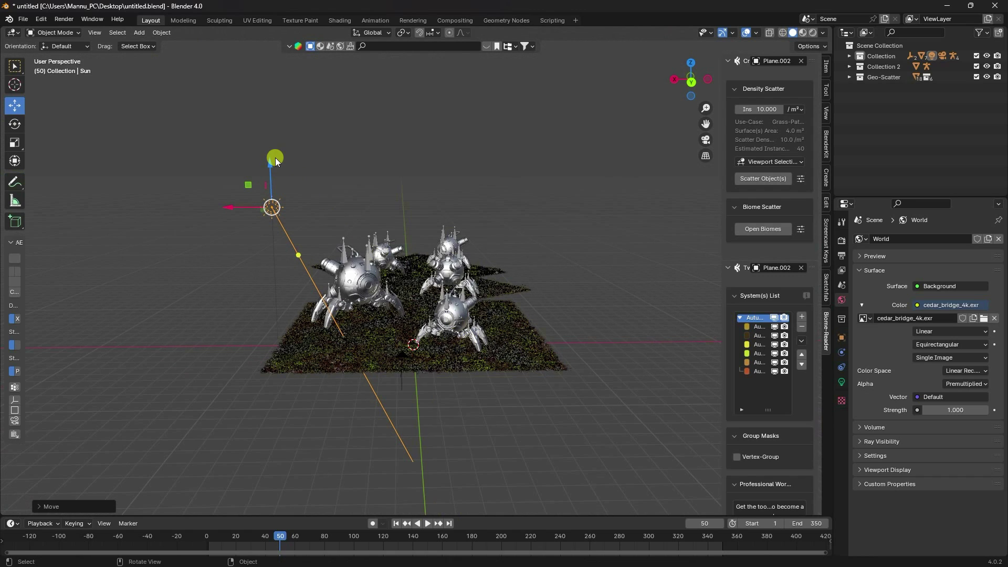
{"action": "left_click_drag", "start_coordinate": [273, 156], "coordinate": [472, 247]}
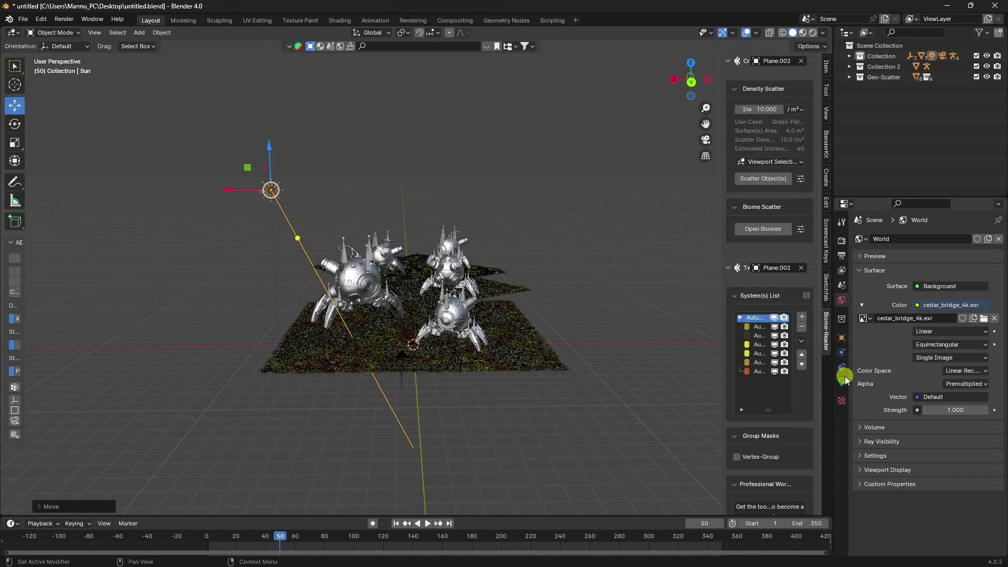
- Set the sun light's strength to 2 and its angle to 20°
{"action": "left_click", "coordinate": [841, 377]}
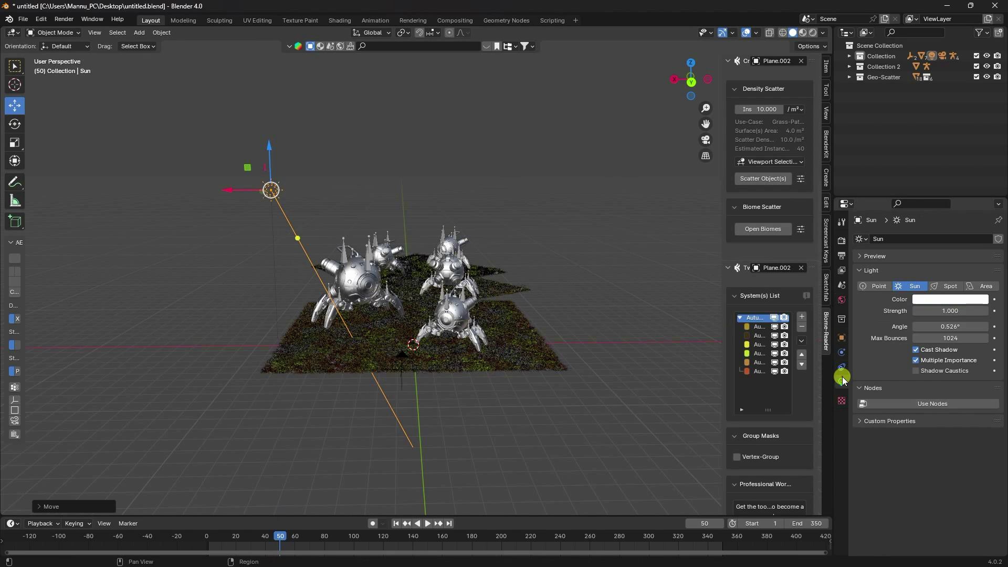
{"action": "left_click", "coordinate": [949, 309]}
{"action": "type", "text": "2"}
{"action": "key", "text": "Return"}
{"action": "left_click", "coordinate": [940, 326]}
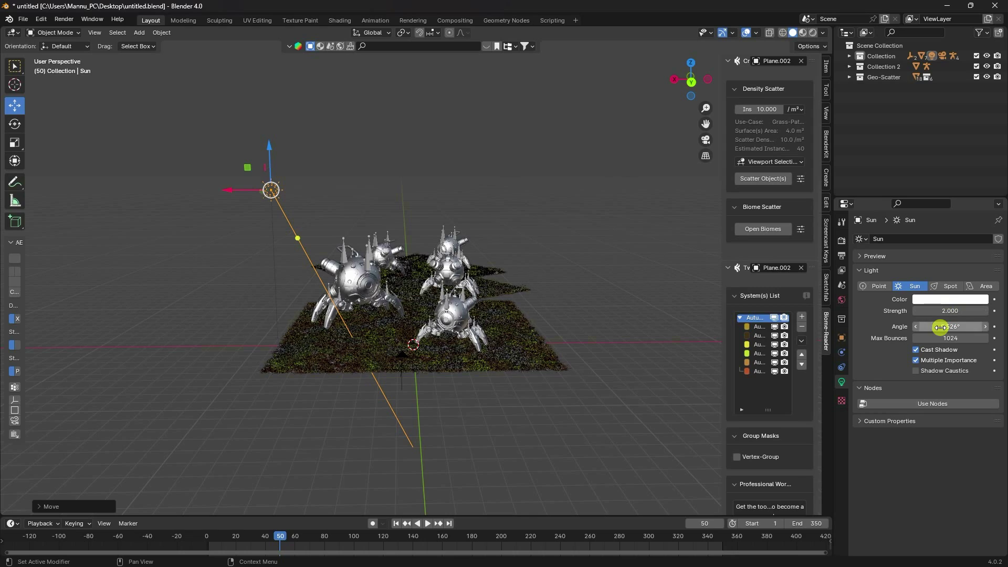
{"action": "type", "text": "20"}
{"action": "key", "text": "Return"}
- Duplicate the sun light and move the copy about 14 m along negative Y toward the rear robots
{"action": "middle_click_drag", "start_coordinate": [525, 294], "coordinate": [451, 322]}
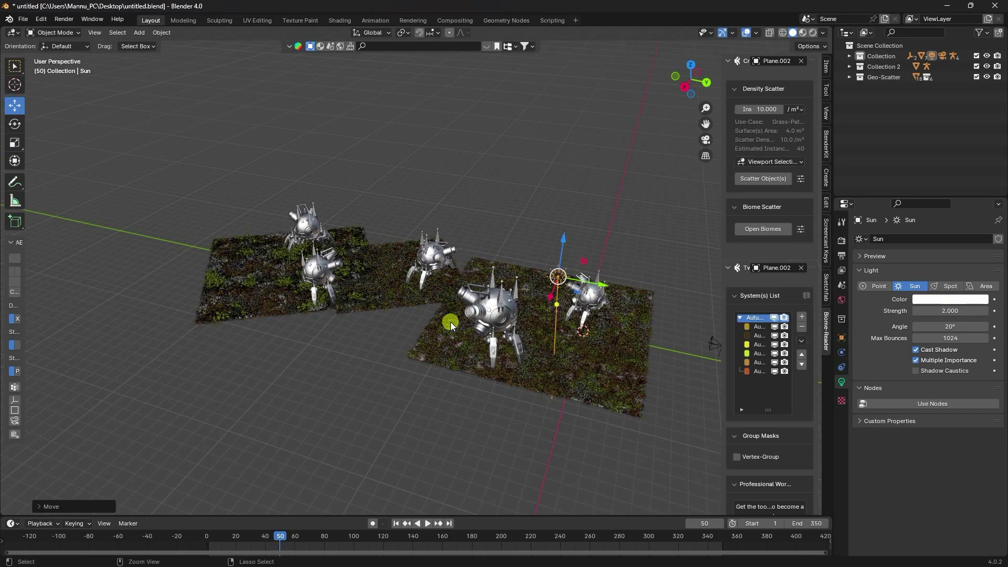
{"action": "key", "text": "ctrl+c"}
{"action": "key", "text": "ctrl+v"}
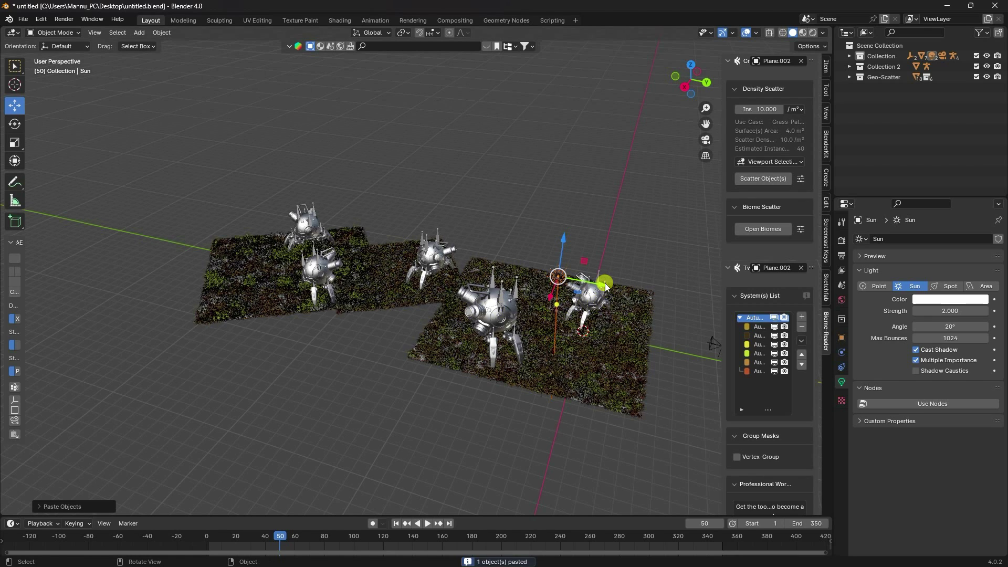
{"action": "key", "text": "g"}
{"action": "key", "text": "y"}
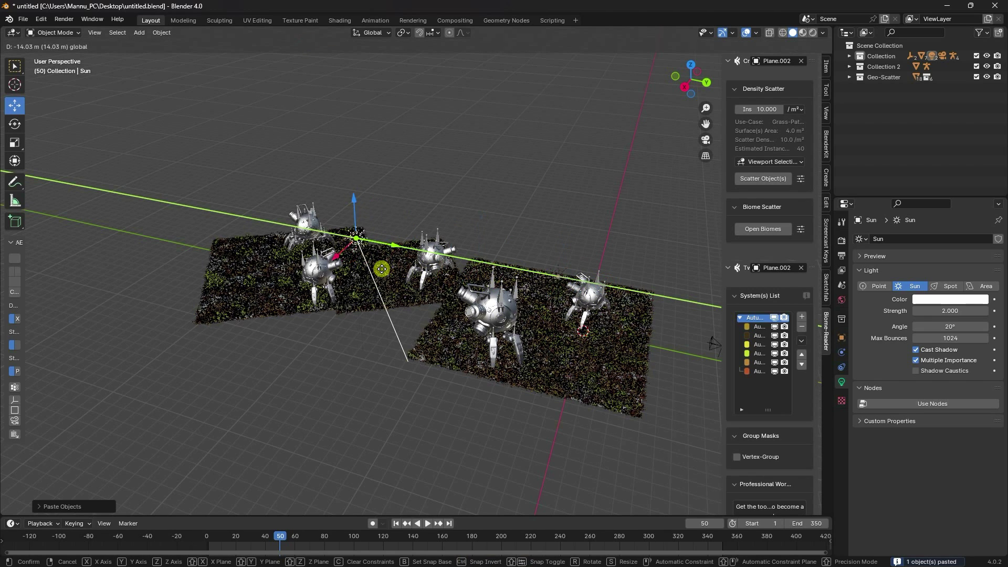
{"action": "left_click", "coordinate": [387, 302]}
{"action": "key", "text": "g"}
{"action": "key", "text": "y"}
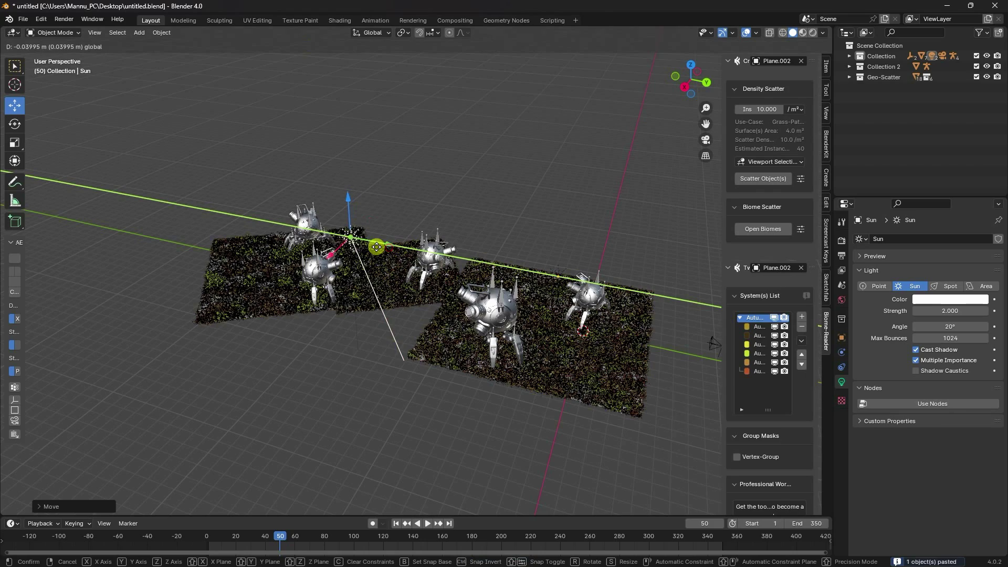
{"action": "left_click", "coordinate": [354, 247]}
- Preview the lighting through the camera in rendered shading with the sidebar hidden, and return to solid shading
{"action": "key", "text": "KP_0"}
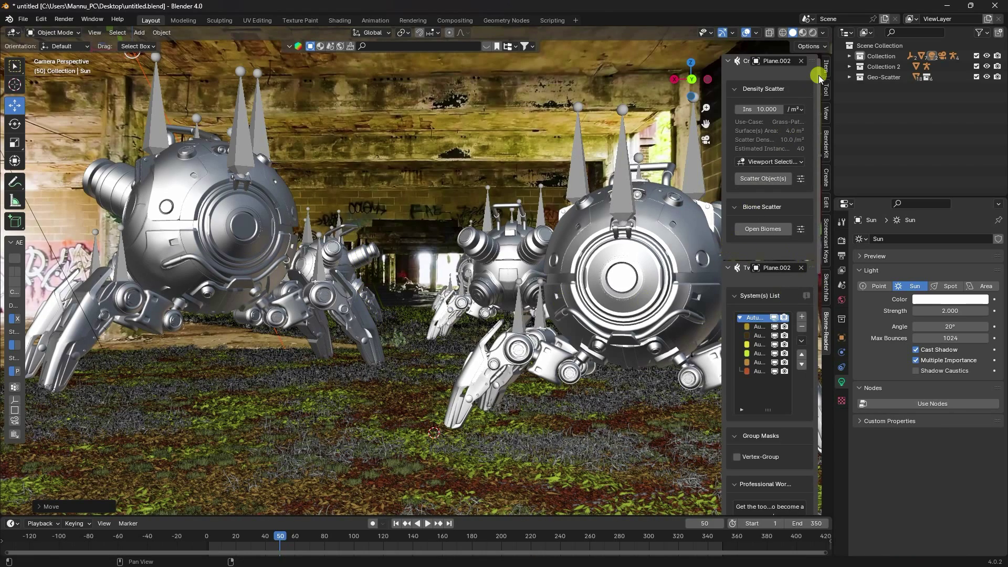
{"action": "key", "text": "n"}
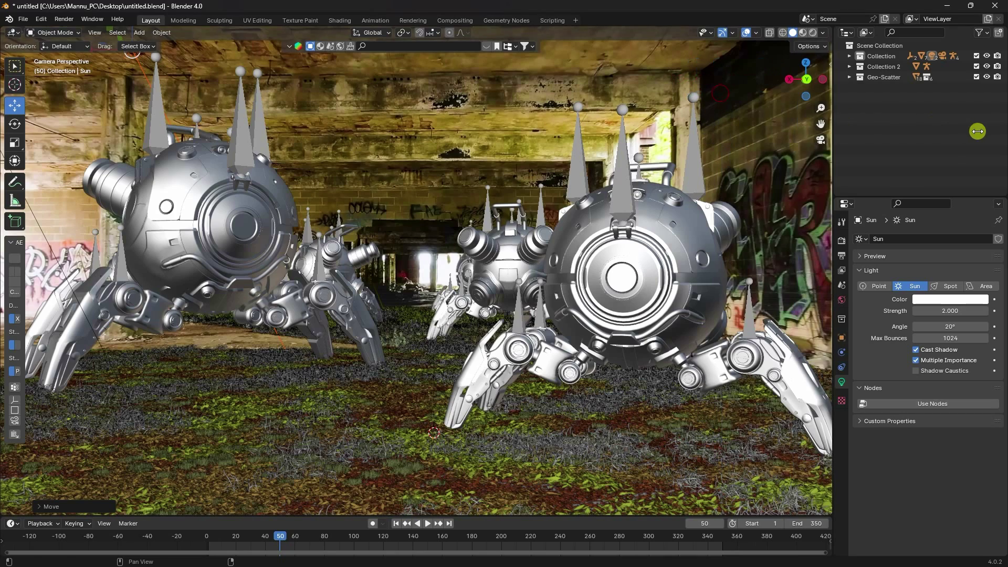
{"action": "left_click", "coordinate": [812, 33]}
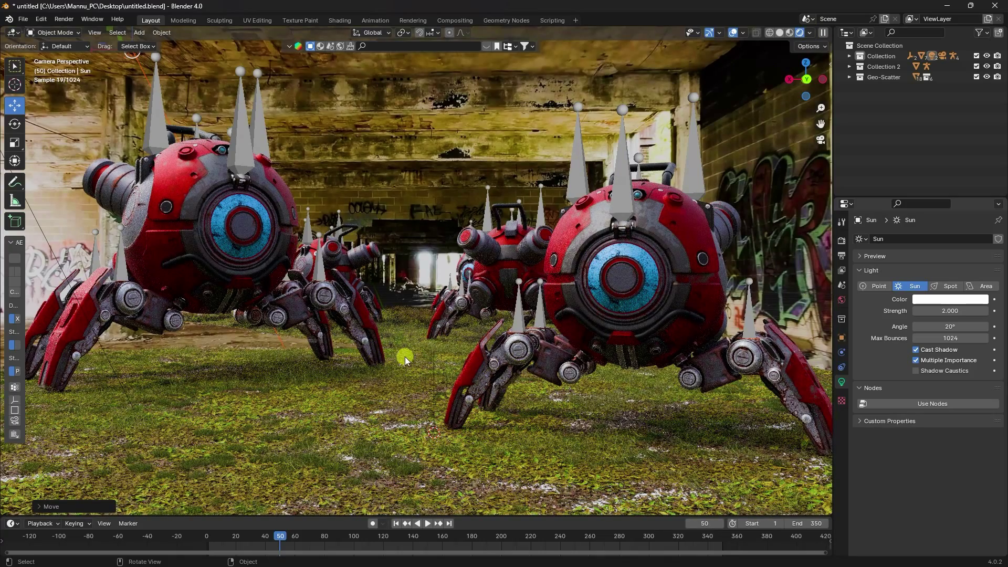
{"action": "left_click", "coordinate": [779, 33]}
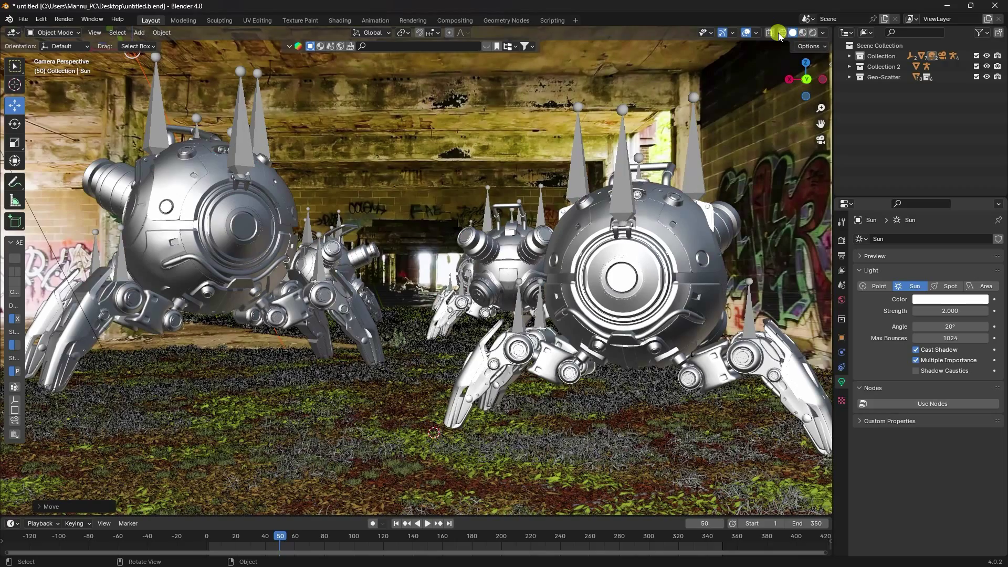
- Make the front ground plane a shadow catcher in its object visibility settings
{"action": "mouse_move", "coordinate": [459, 327]}
{"action": "middle_mouse_down"}
{"action": "mouse_move", "coordinate": [429, 357]}
{"action": "mouse_move", "coordinate": [412, 402]}
{"action": "middle_mouse_up"}
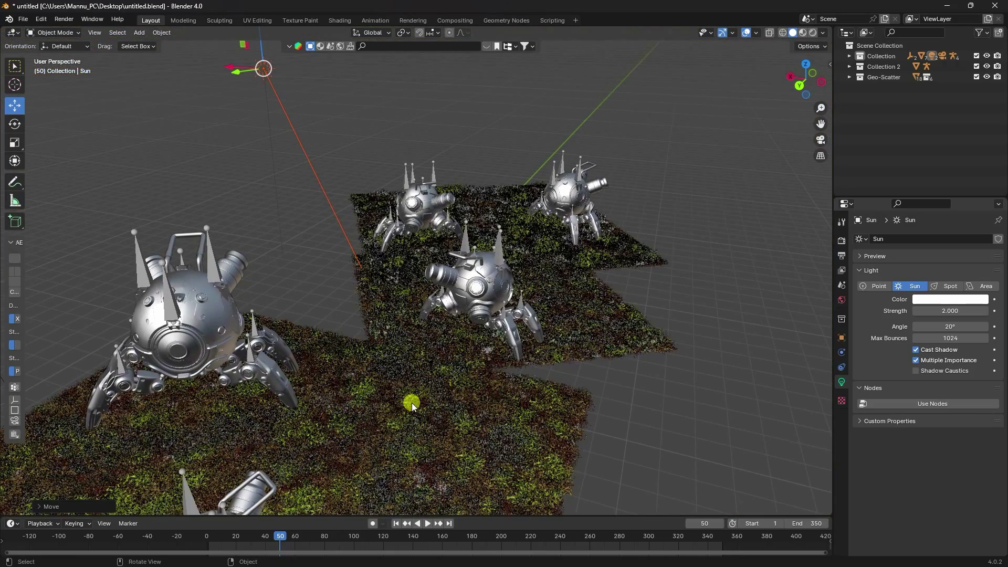
{"action": "left_click", "coordinate": [412, 402]}
{"action": "left_click", "coordinate": [841, 337]}
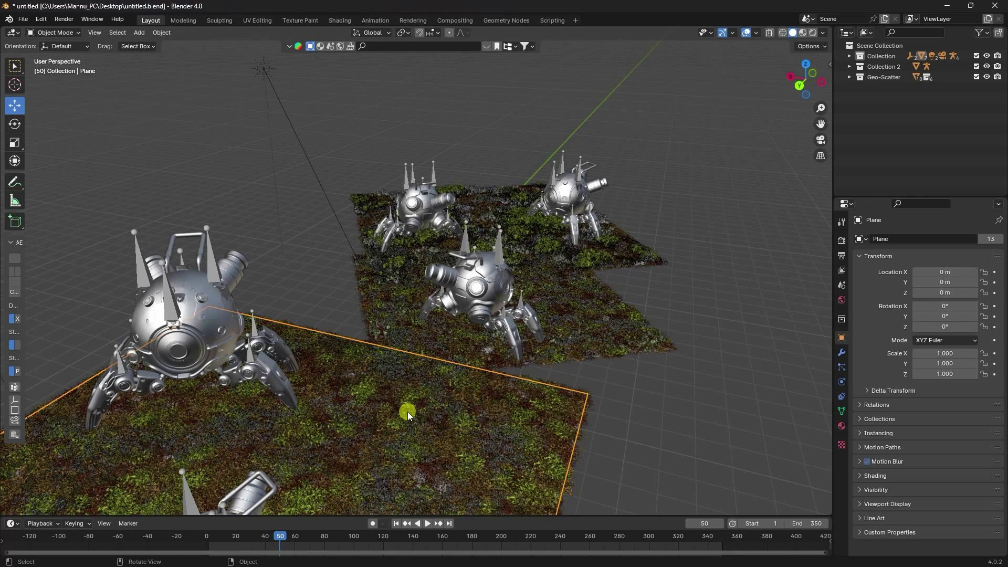
{"action": "left_click", "coordinate": [861, 490]}
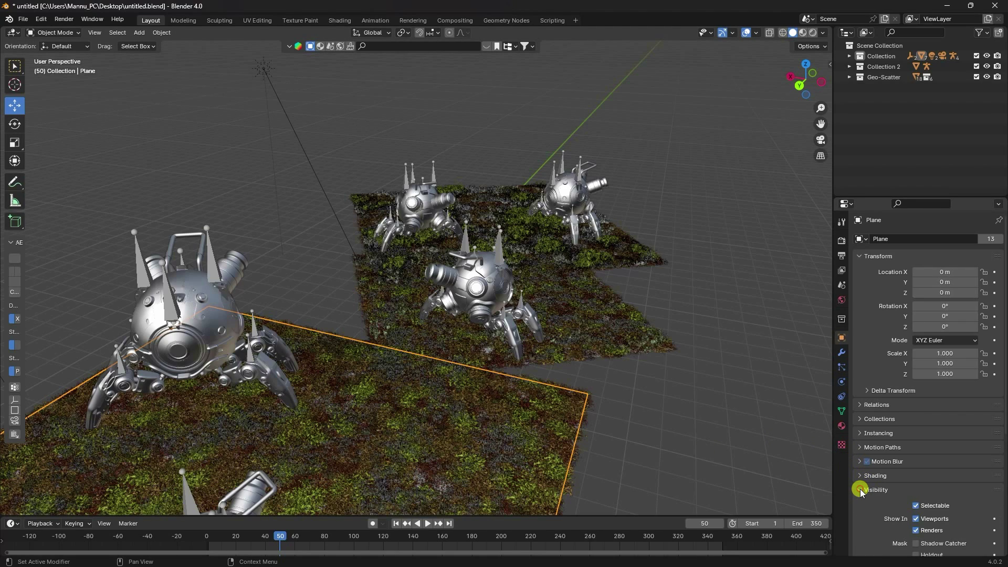
{"action": "scroll", "coordinate": [863, 483], "scroll_direction": "down", "scroll_amount": 5}
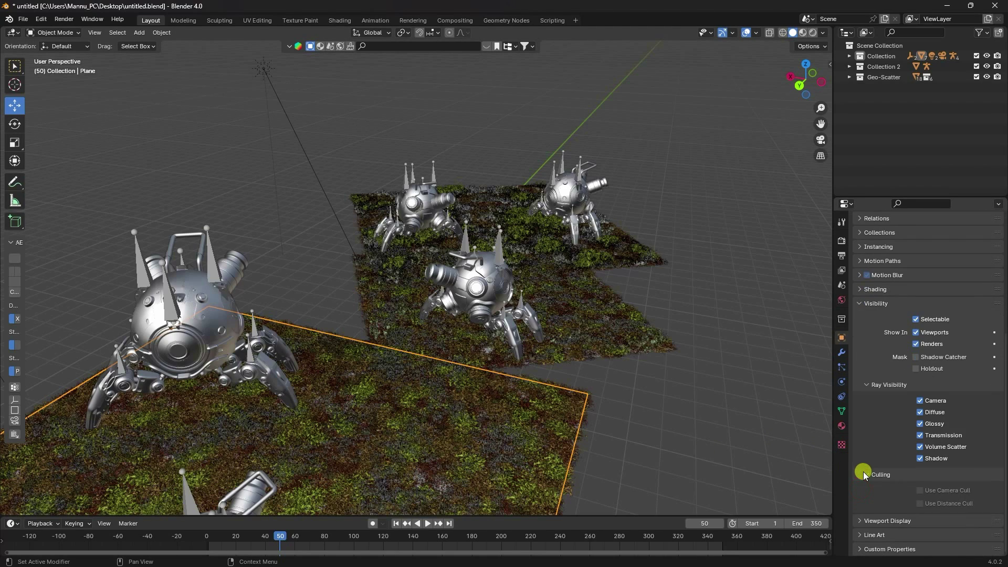
{"action": "left_click", "coordinate": [917, 359]}
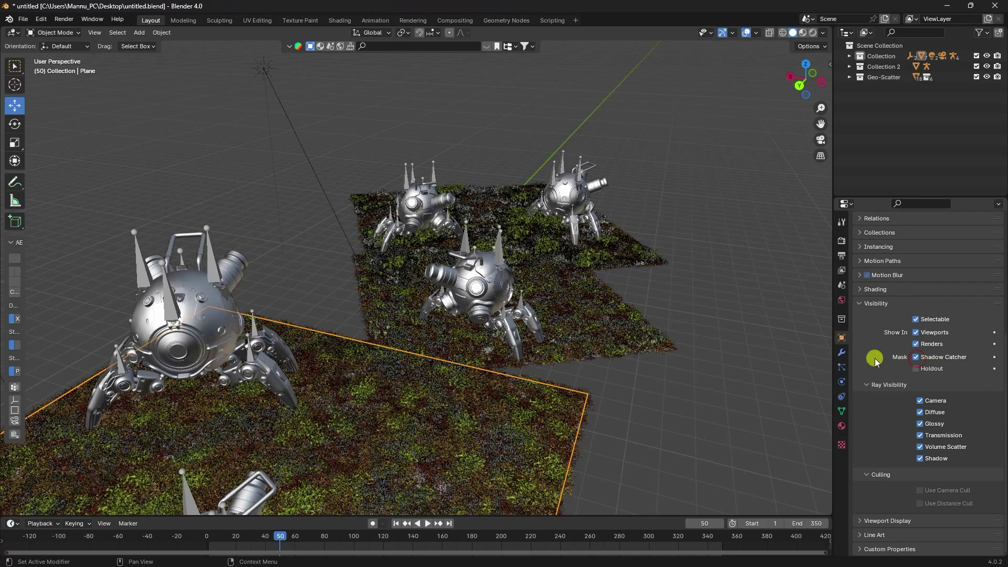
- Make the middle and rear ground planes, Plane.001 and Plane.002, shadow catchers as well
{"action": "left_click", "coordinate": [581, 313]}
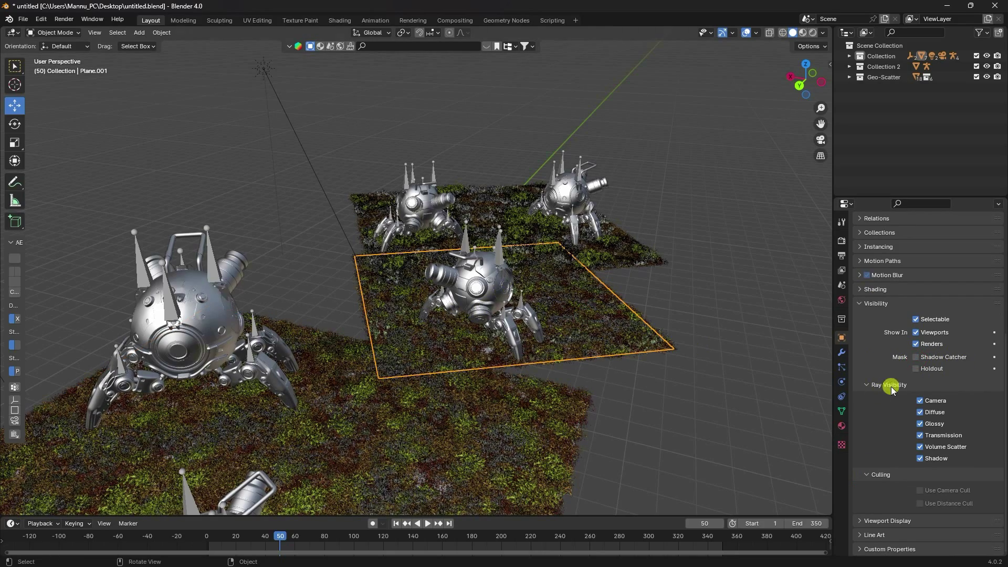
{"action": "left_click", "coordinate": [917, 358]}
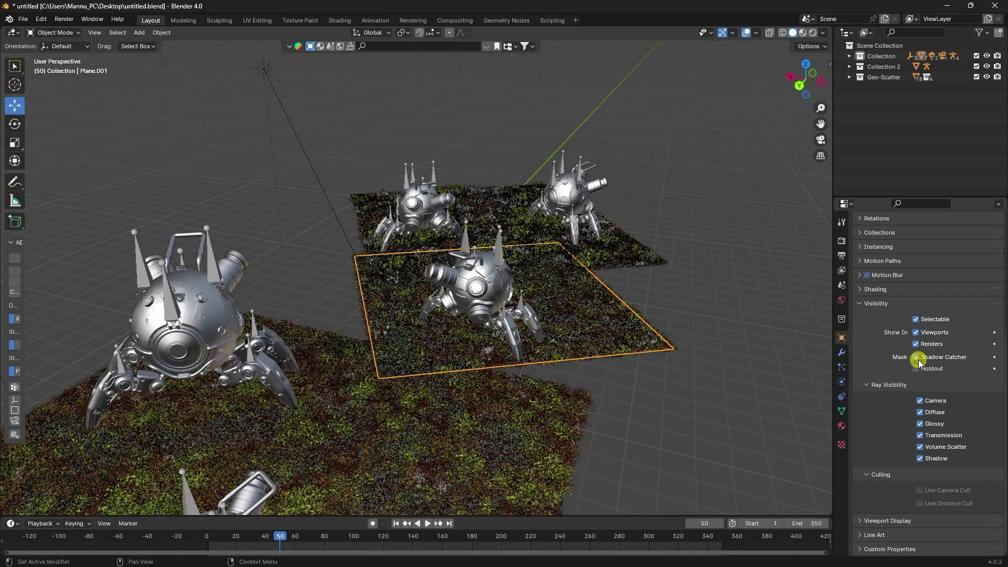
{"action": "left_click", "coordinate": [619, 245]}
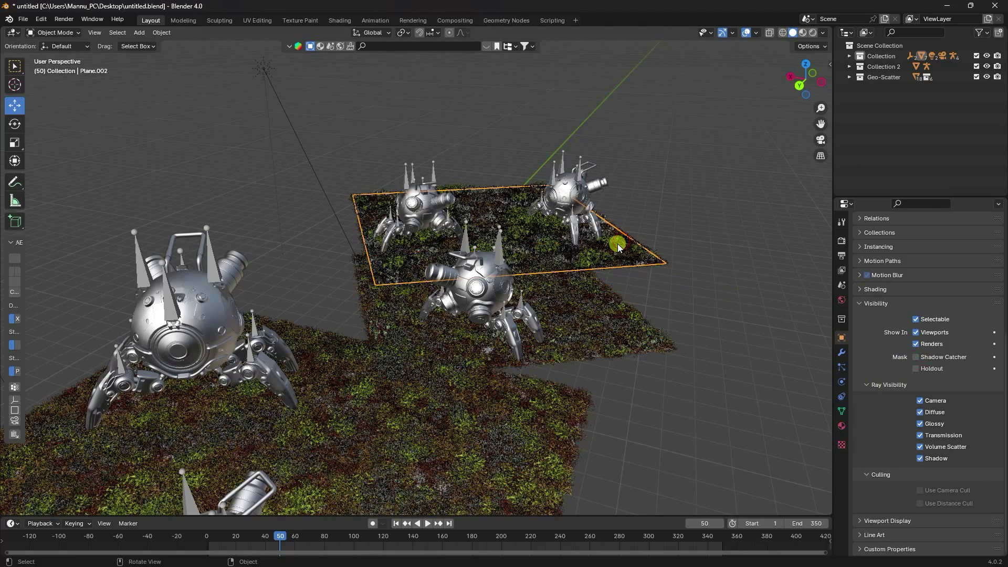
{"action": "left_click", "coordinate": [916, 357]}
- Add a new mesh plane under the front robots and scale it up to about 14.4 on all axes
{"action": "scroll", "coordinate": [436, 294], "scroll_direction": "down", "scroll_amount": 5}
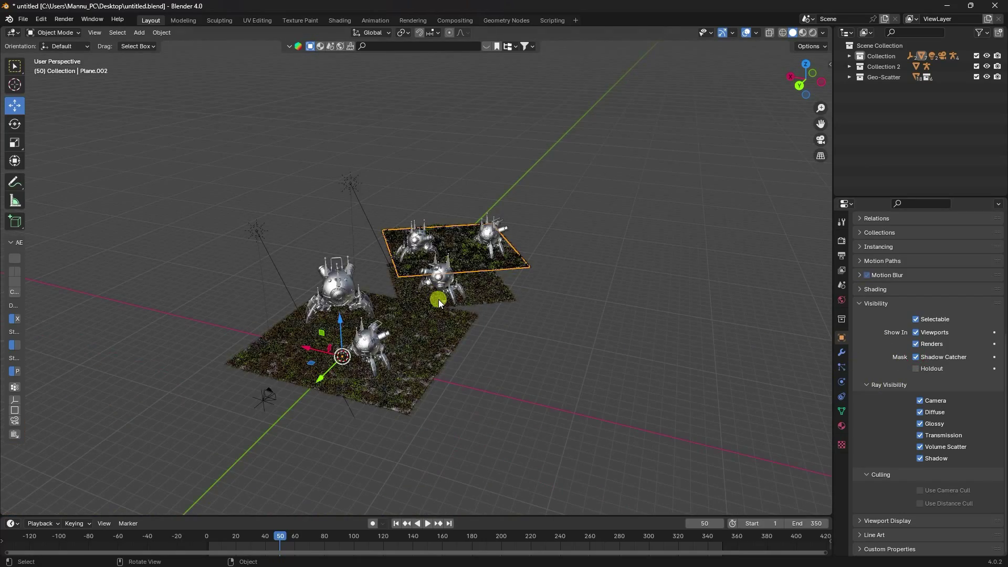
{"action": "left_click", "coordinate": [139, 33]}
{"action": "mouse_move", "coordinate": [161, 47]}
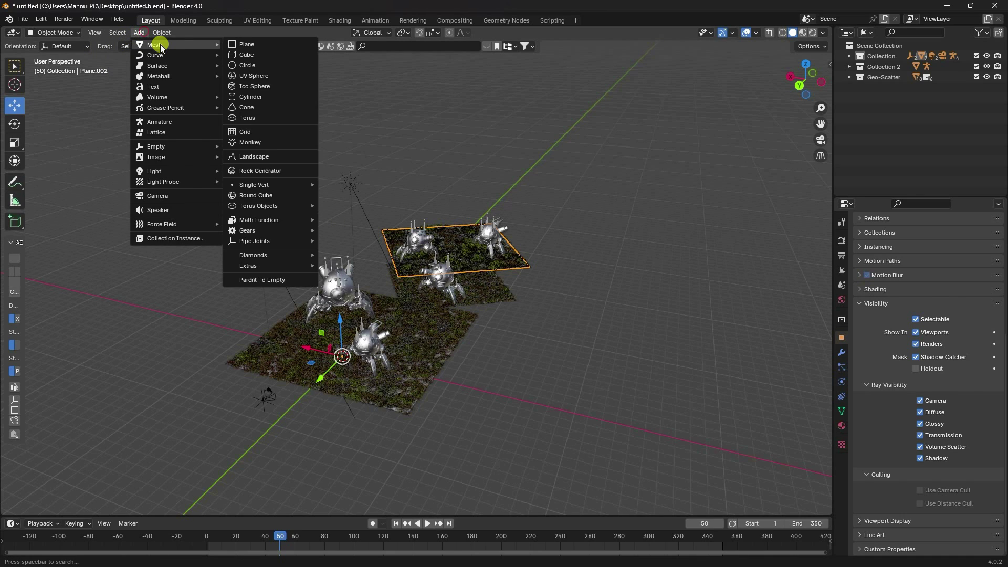
{"action": "left_click", "coordinate": [260, 46]}
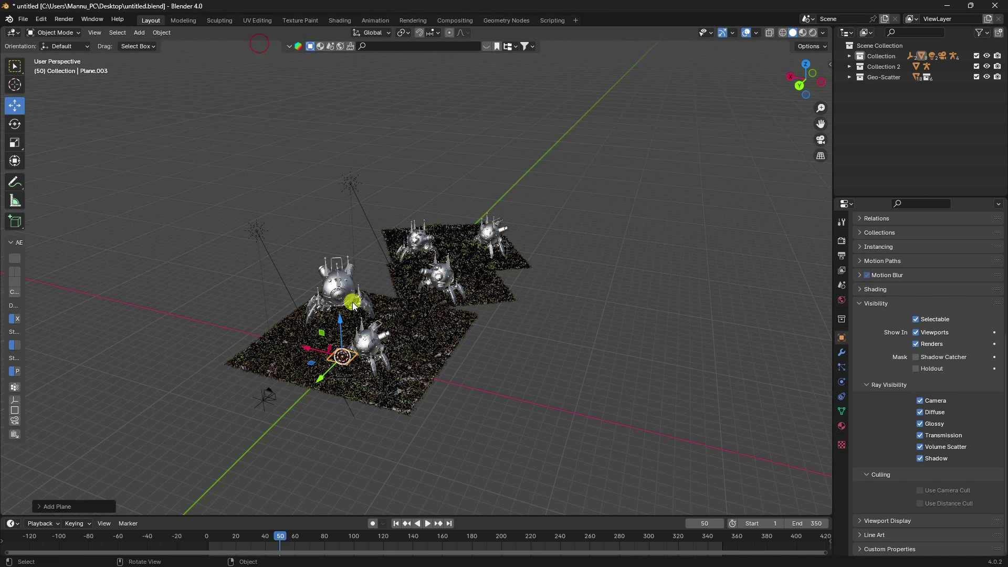
{"action": "middle_click_drag", "start_coordinate": [353, 288], "coordinate": [323, 322]}
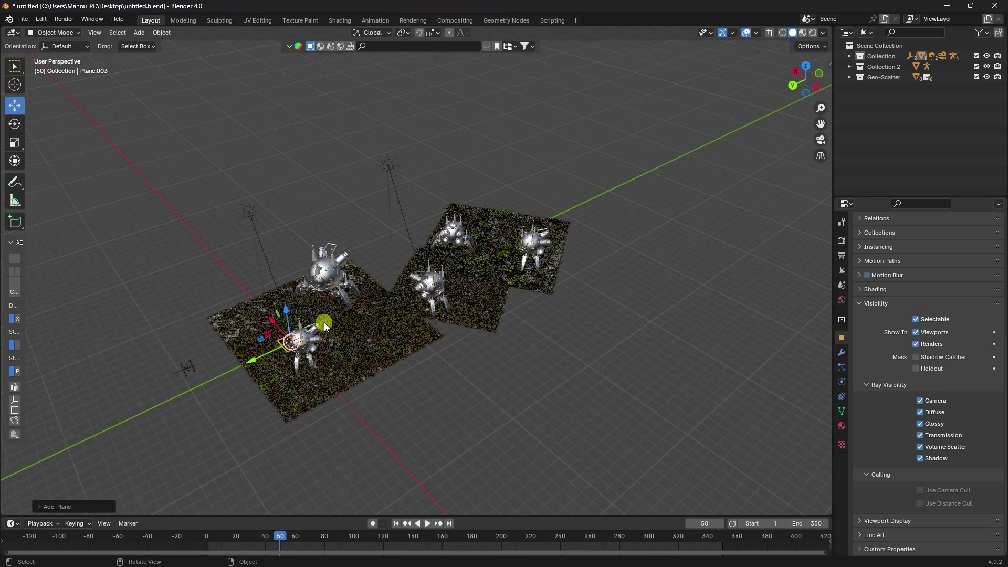
{"action": "key", "text": "s"}
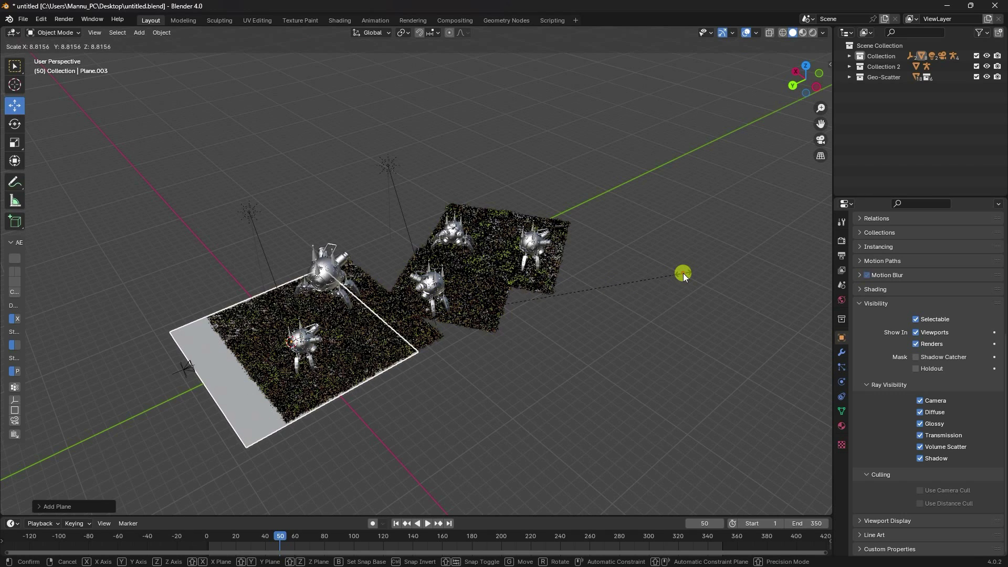
{"action": "left_click", "coordinate": [683, 273]}
{"action": "key", "text": "s"}
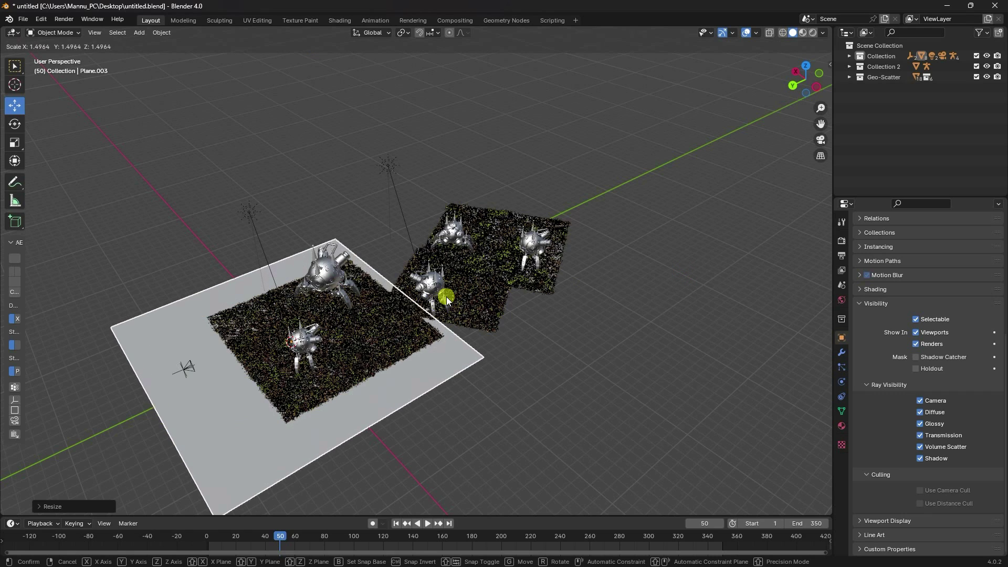
{"action": "left_click", "coordinate": [458, 298]}
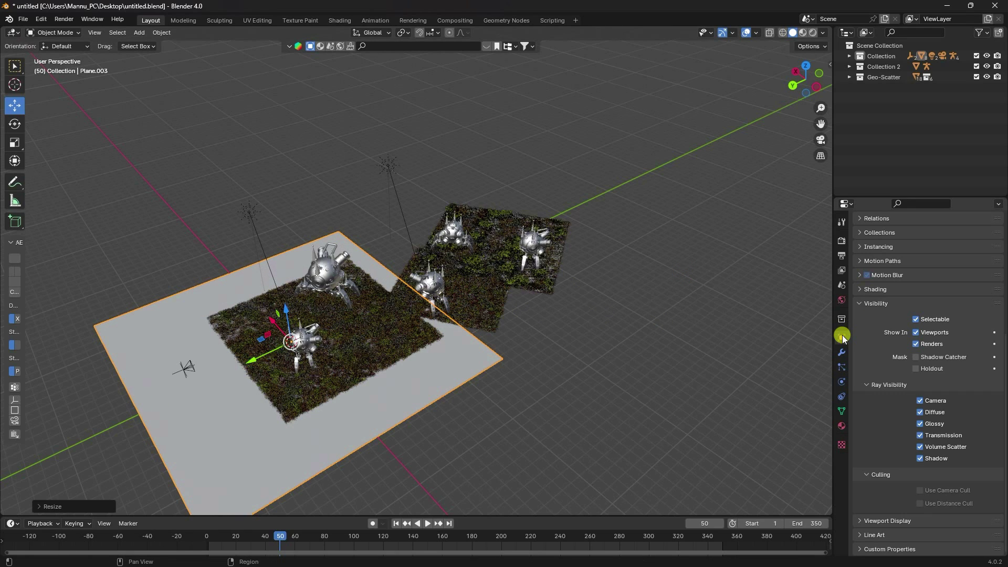
{"action": "scroll", "coordinate": [890, 354], "scroll_direction": "up", "scroll_amount": 8}
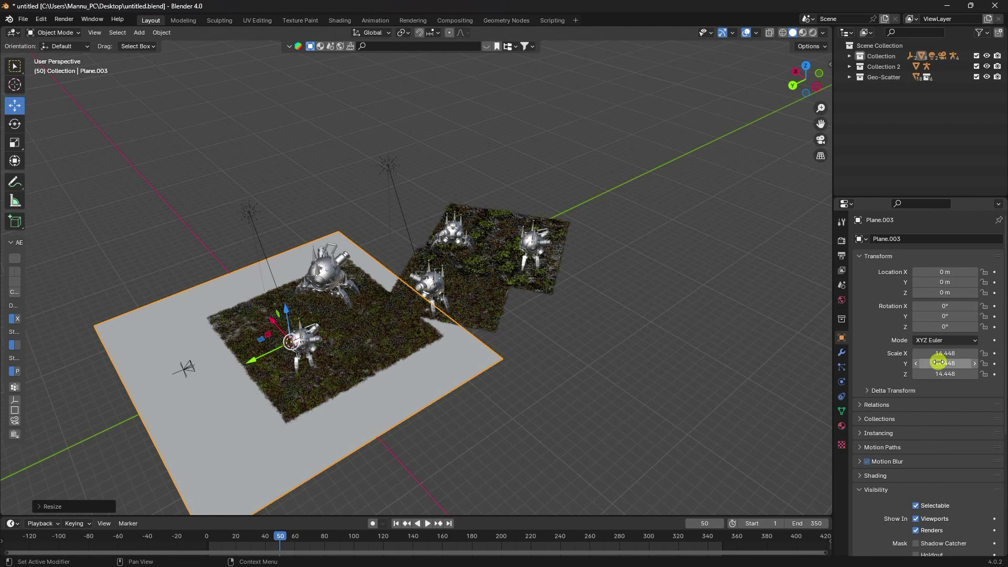
- Set the new ground plane's scale to 15 on X and 30 on Y
{"action": "left_click_drag", "start_coordinate": [945, 353], "coordinate": [159, 350]}
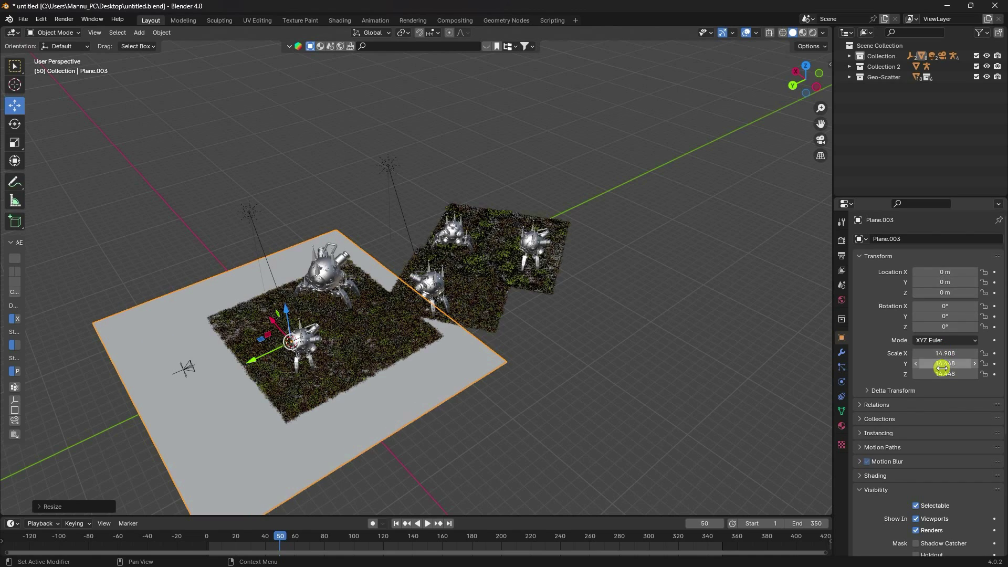
{"action": "left_click", "coordinate": [938, 353]}
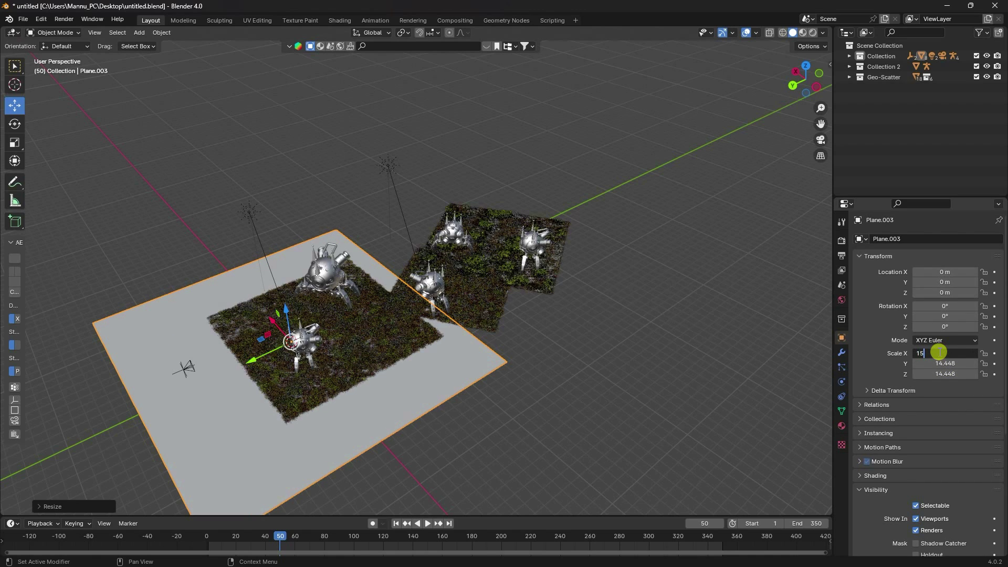
{"action": "key", "text": "Return"}
{"action": "left_click_drag", "start_coordinate": [950, 363], "coordinate": [220, 361]}
{"action": "left_click", "coordinate": [934, 363]}
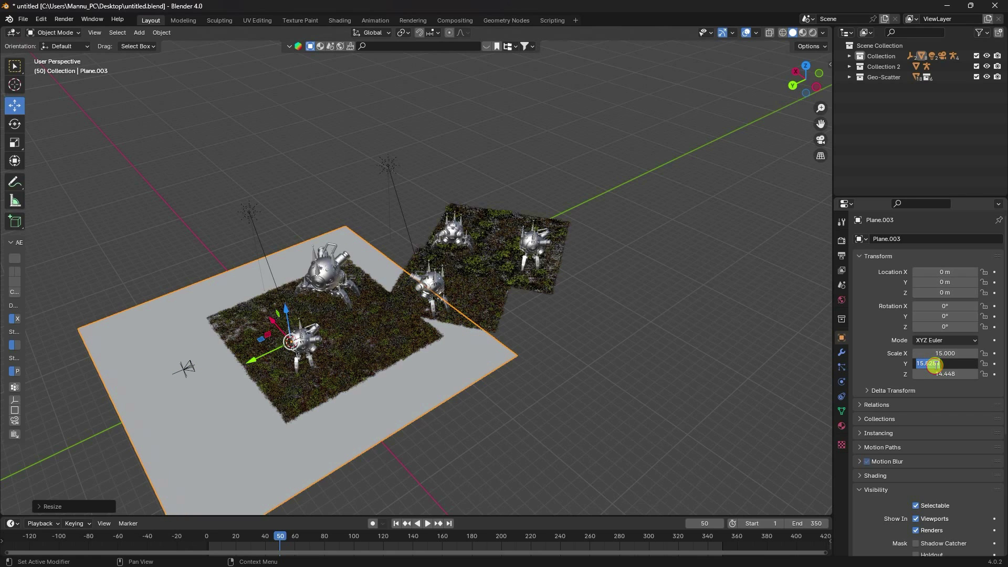
{"action": "type", "text": "30"}
{"action": "key", "text": "Return"}
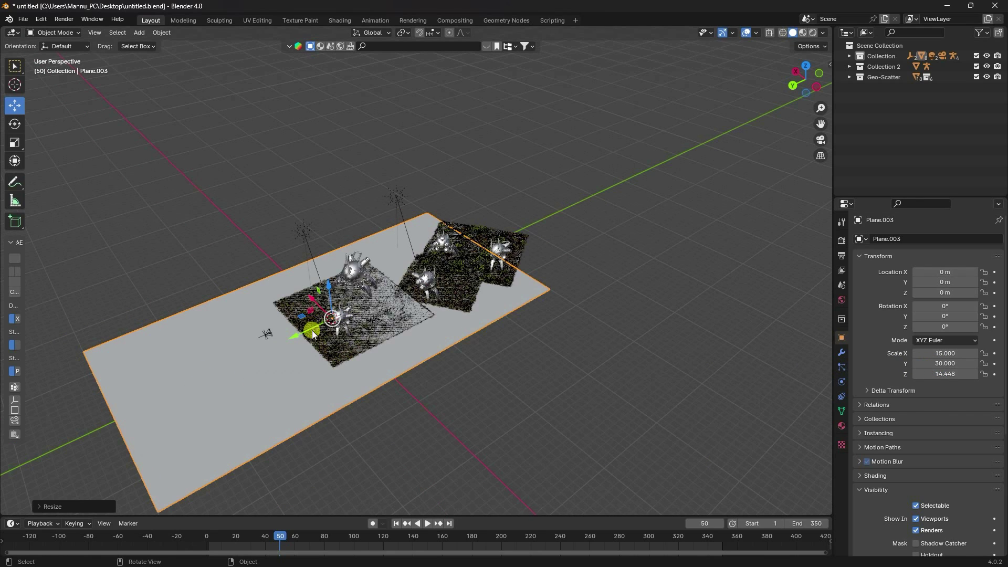
- Move the new plane along Y to about -16.6 m under all the robots, with its Y scale set to 25
{"action": "left_click_drag", "start_coordinate": [300, 336], "coordinate": [390, 305]}
{"action": "scroll", "coordinate": [340, 290], "scroll_direction": "up", "scroll_amount": 2}
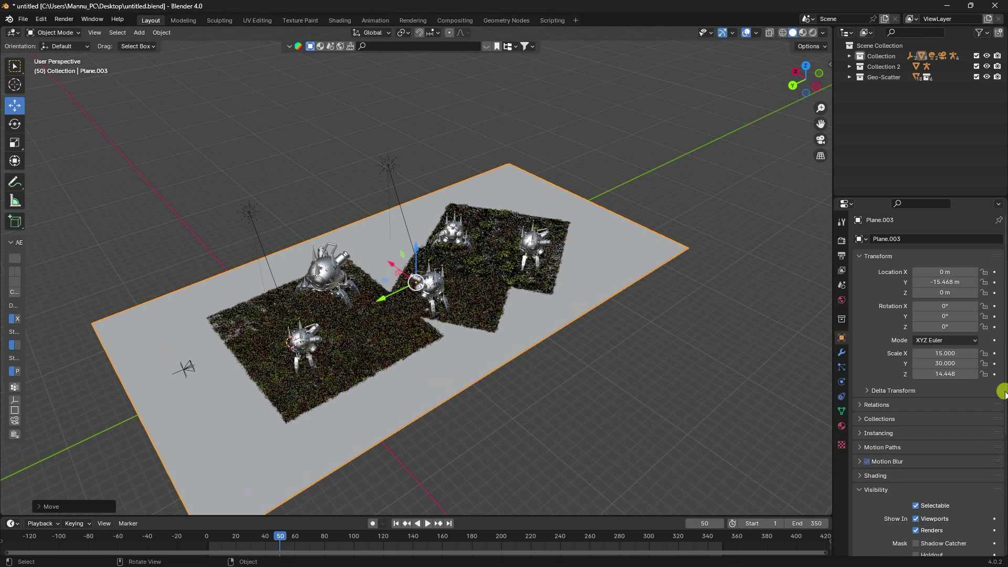
{"action": "left_click", "coordinate": [948, 364]}
{"action": "type", "text": "25"}
{"action": "key", "text": "Return"}
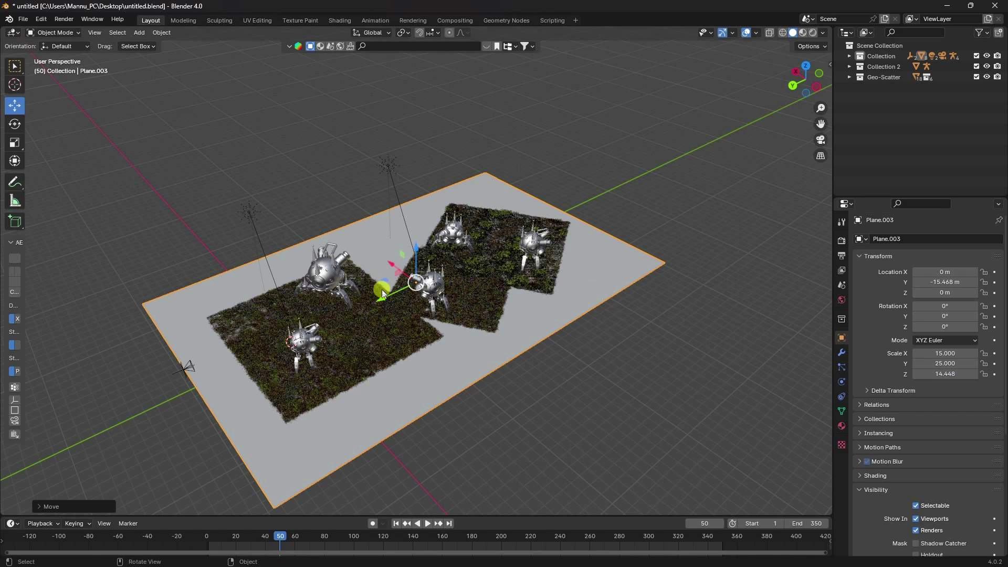
{"action": "left_click_drag", "start_coordinate": [383, 288], "coordinate": [511, 339]}
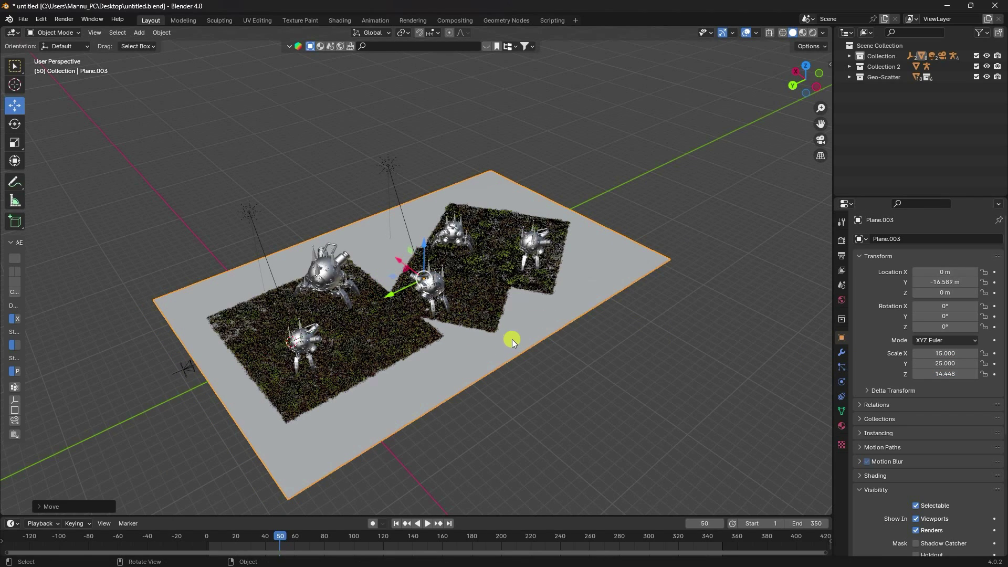
- Make the large new plane a shadow catcher in its object visibility settings
{"action": "scroll", "coordinate": [872, 481], "scroll_direction": "down", "scroll_amount": 8}
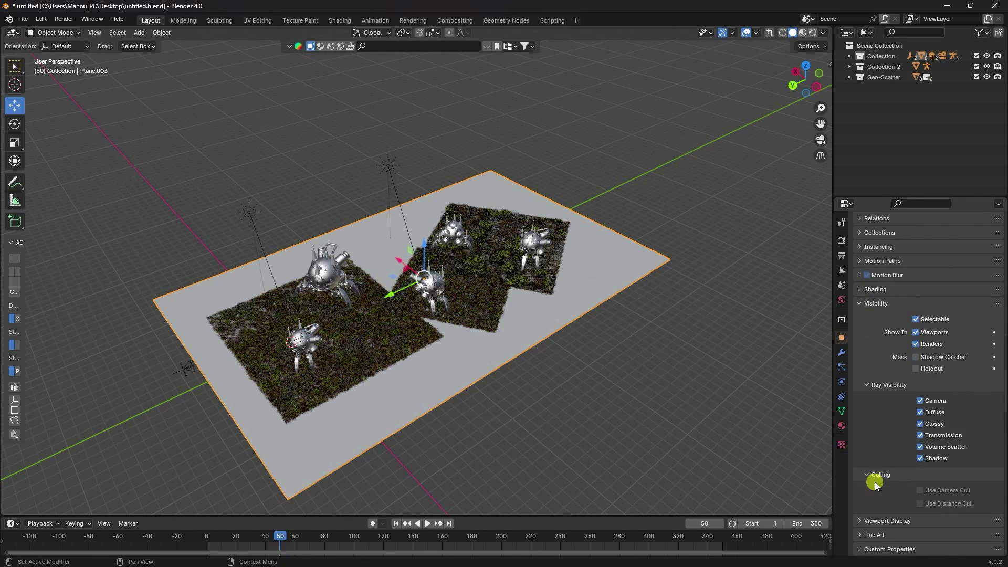
{"action": "left_click", "coordinate": [914, 357]}
- Preview the shot through the camera in rendered shading at frames 1, 62 and 127
{"action": "key", "text": "KP_0"}
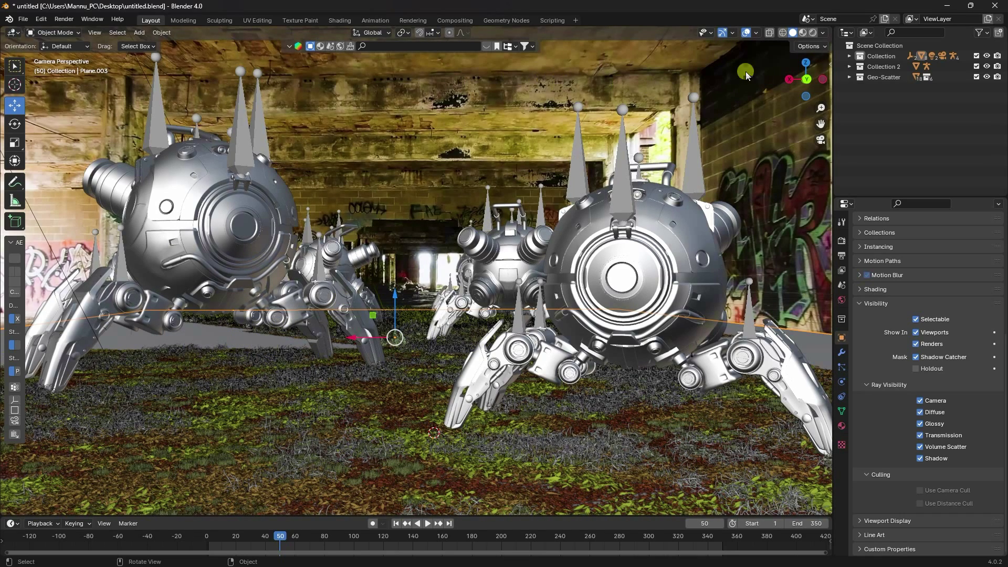
{"action": "left_click", "coordinate": [812, 33]}
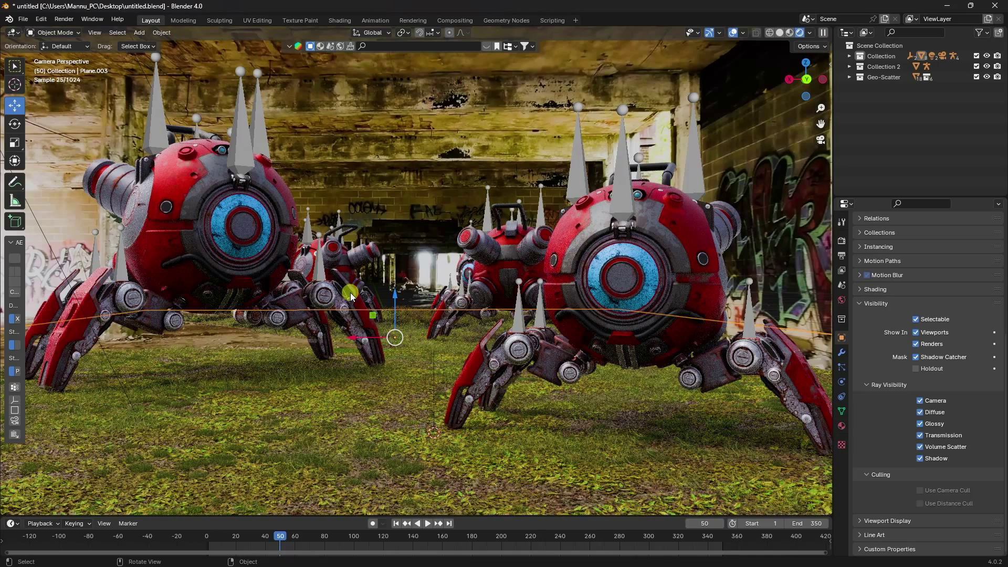
{"action": "left_click", "coordinate": [395, 523]}
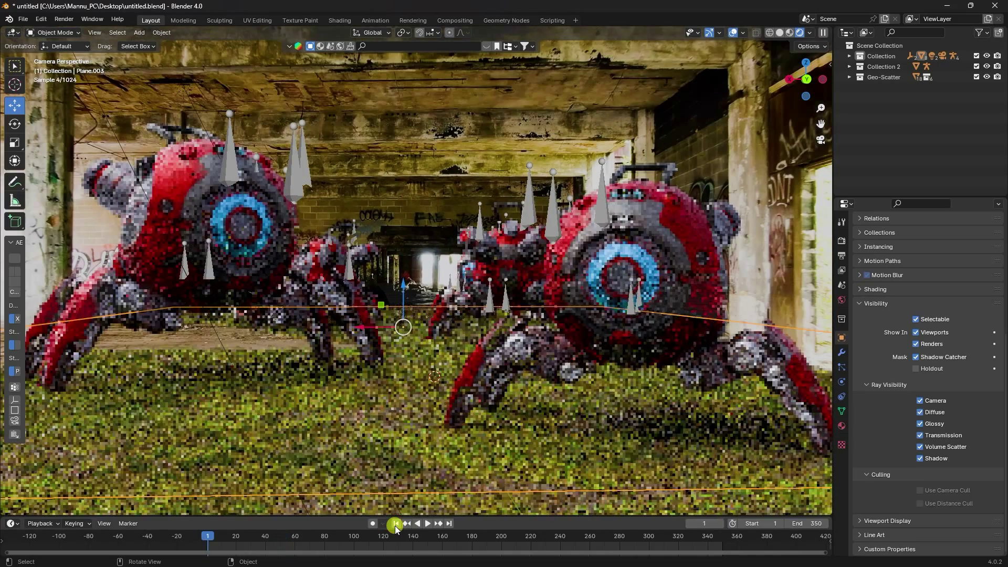
{"action": "left_click", "coordinate": [373, 325]}
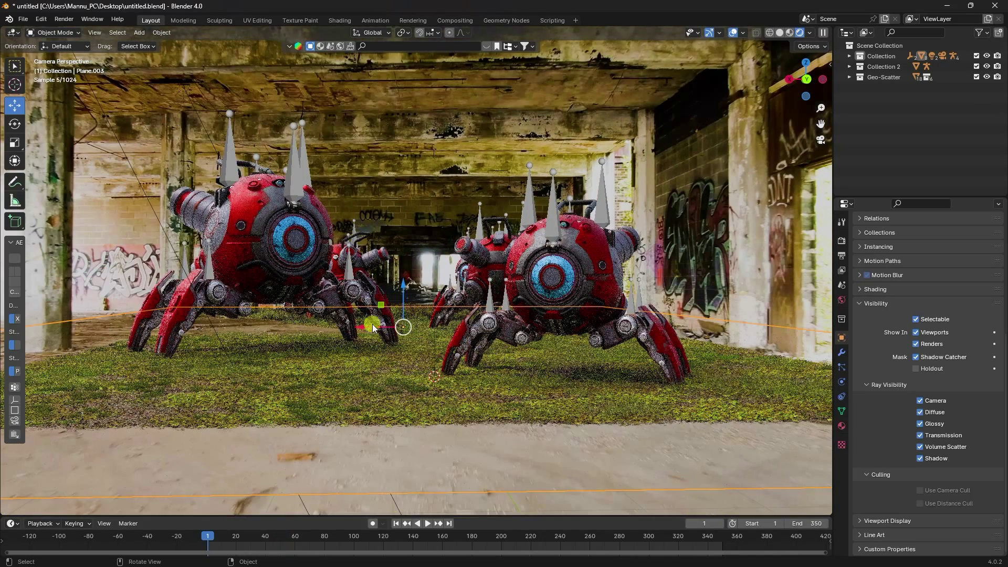
{"action": "left_click", "coordinate": [298, 538]}
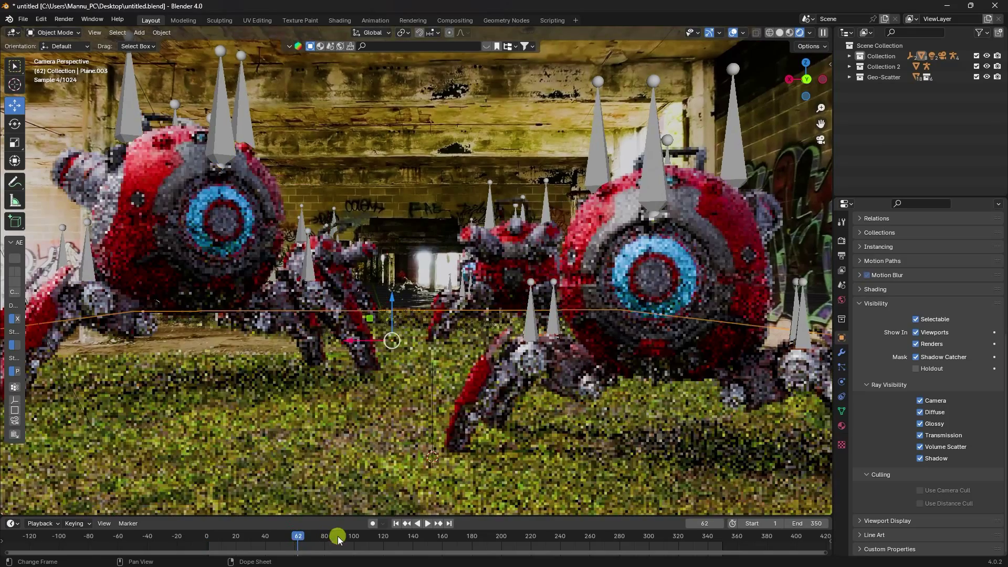
{"action": "left_click", "coordinate": [395, 534]}
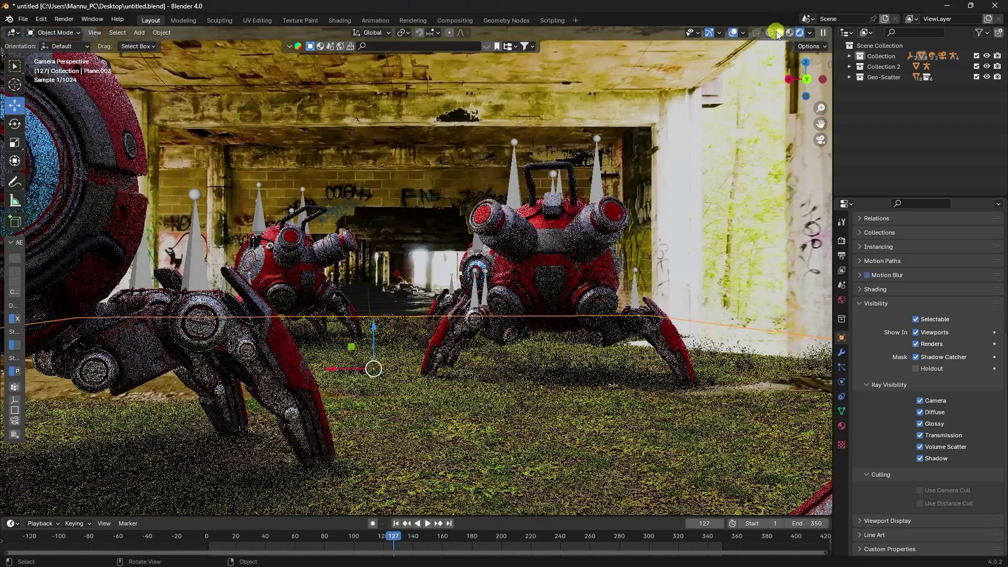
- Play the animation in solid shading up to about frame 190, and check the film settings in the render properties
{"action": "left_click", "coordinate": [777, 31]}
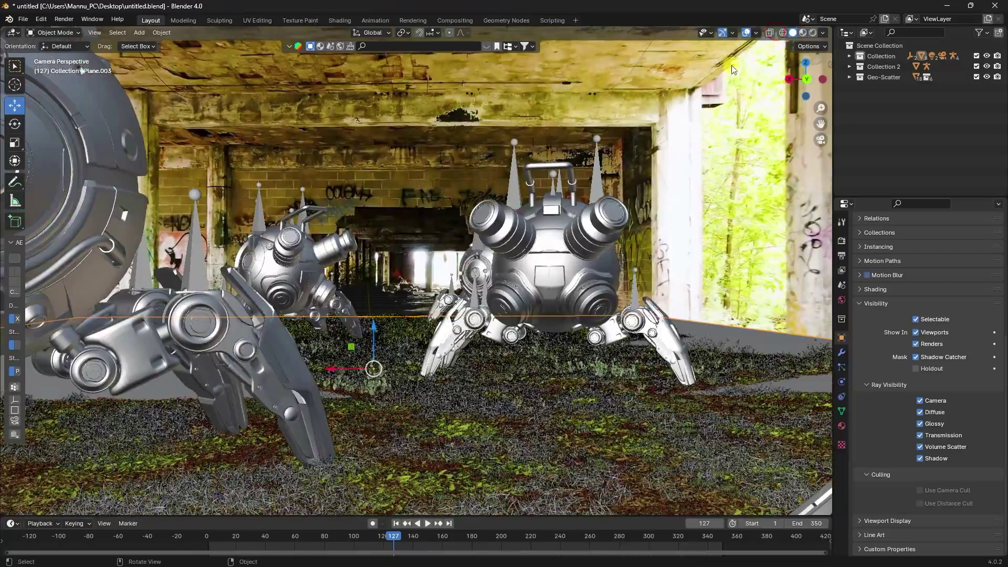
{"action": "left_click", "coordinate": [417, 524]}
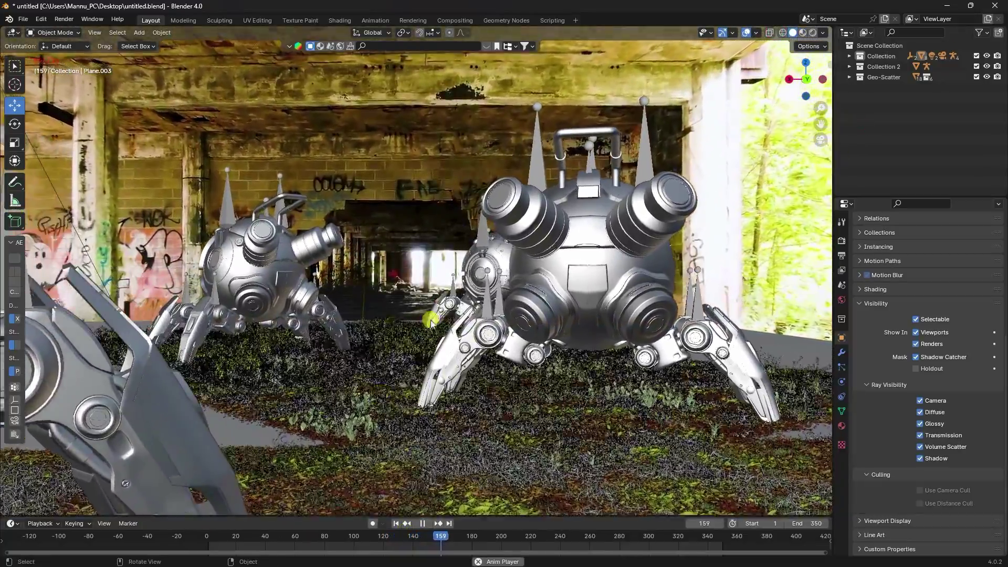
{"action": "left_click", "coordinate": [422, 523]}
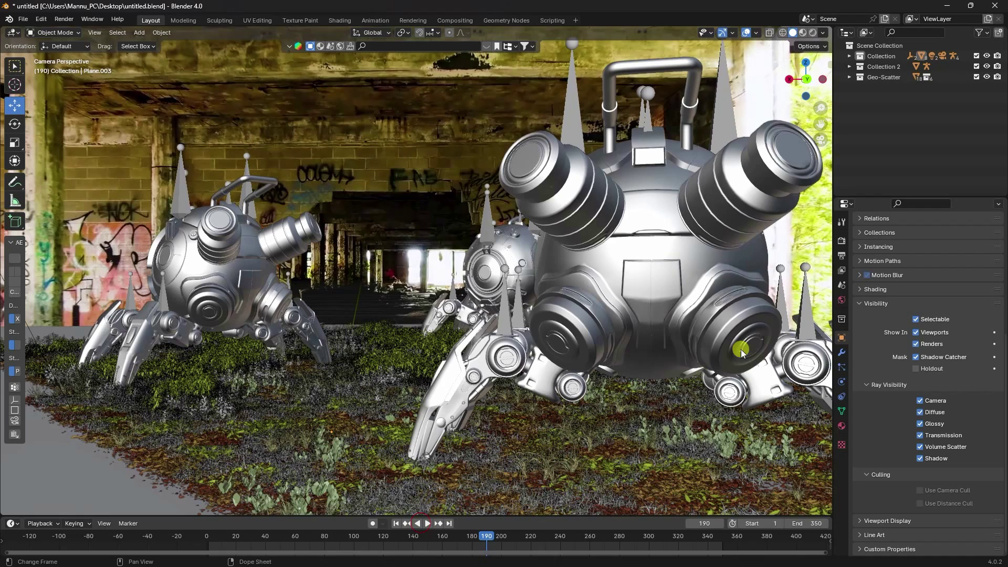
{"action": "left_click", "coordinate": [842, 241]}
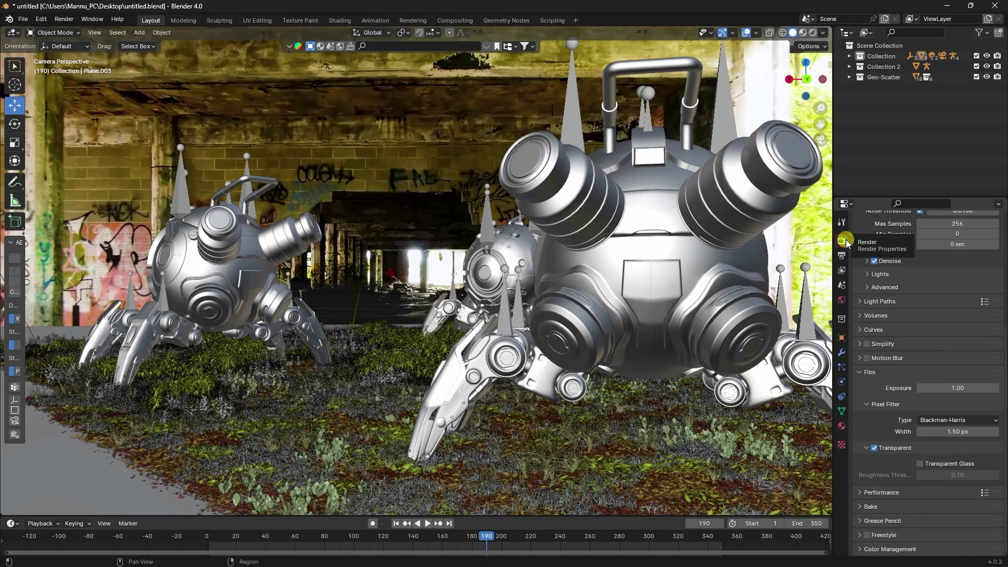
{"action": "scroll", "coordinate": [877, 412], "scroll_direction": "up", "scroll_amount": 1}
{"action": "scroll", "coordinate": [877, 441], "scroll_direction": "down", "scroll_amount": 1}
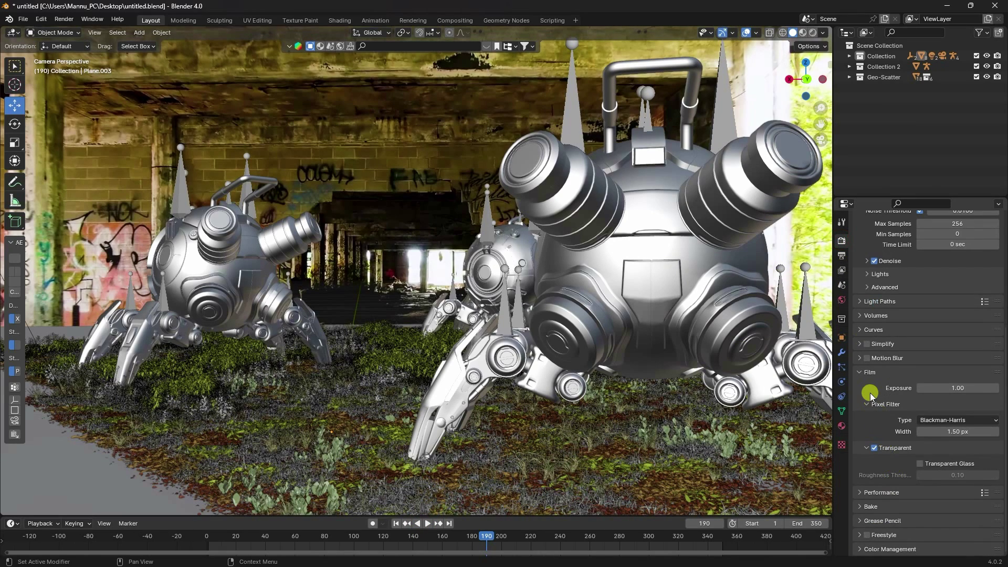
- Set the render output path to a file named 1 in a new Desktop folder named render
{"action": "left_click", "coordinate": [842, 256]}
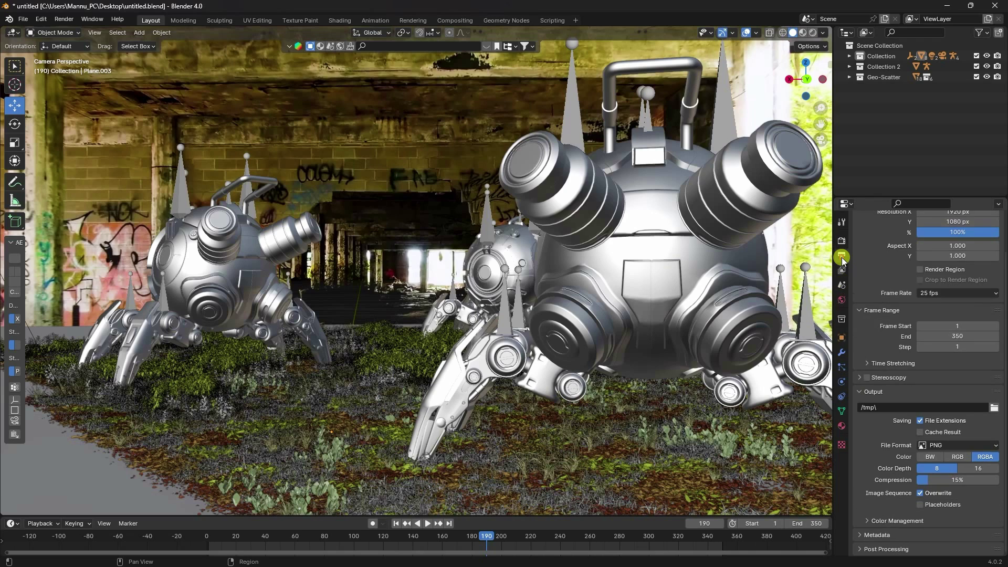
{"action": "left_click", "coordinate": [993, 408]}
{"action": "left_click", "coordinate": [217, 178]}
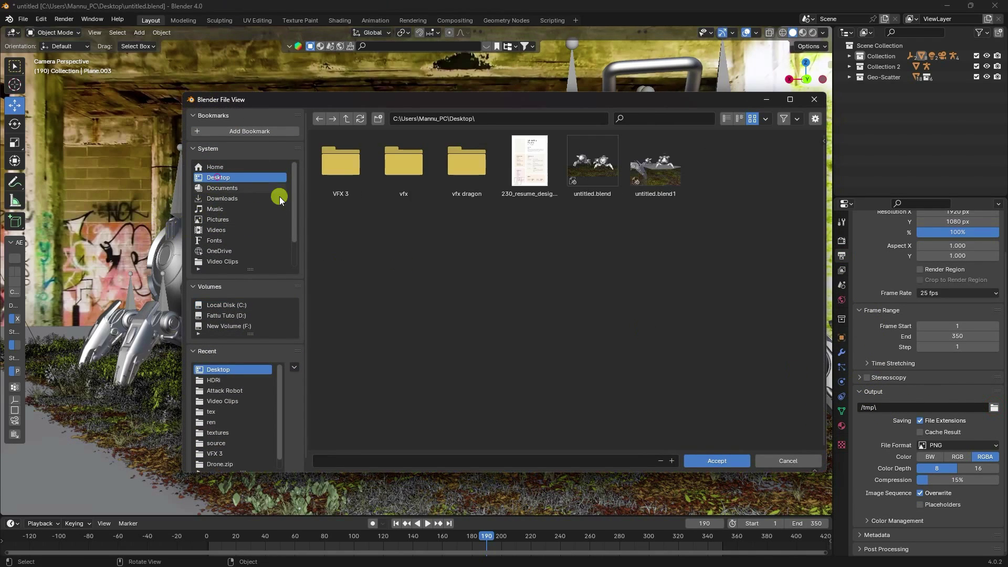
{"action": "right_click", "coordinate": [390, 223]}
{"action": "left_click", "coordinate": [361, 317]}
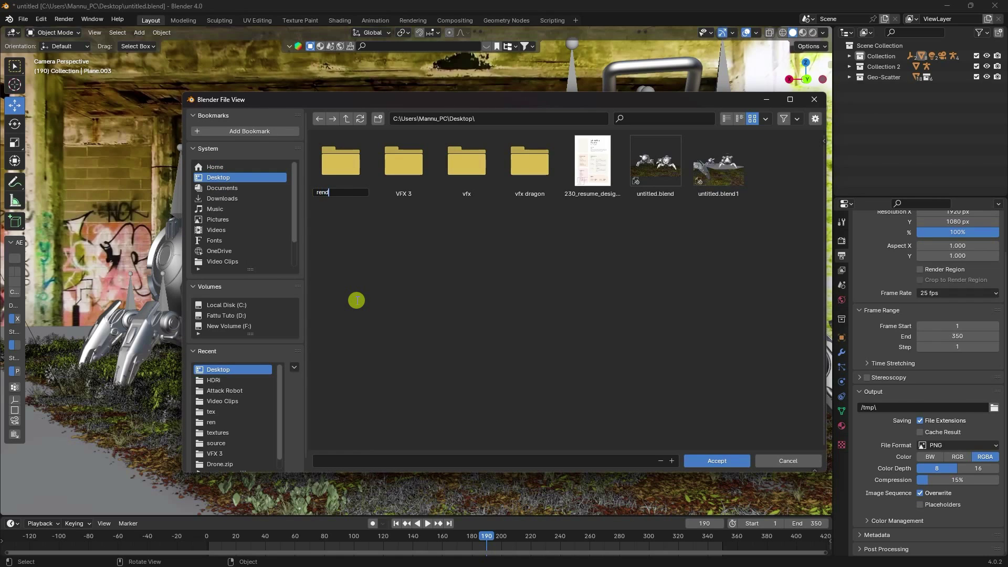
{"action": "type", "text": "render"}
{"action": "key", "text": "Return"}
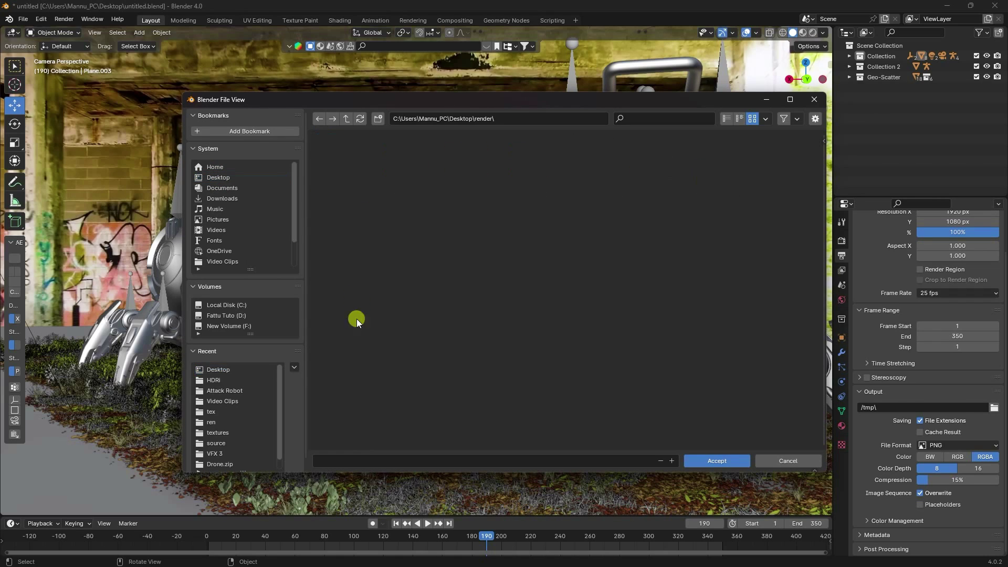
{"action": "left_click", "coordinate": [371, 460]}
{"action": "left_click", "coordinate": [709, 460]}
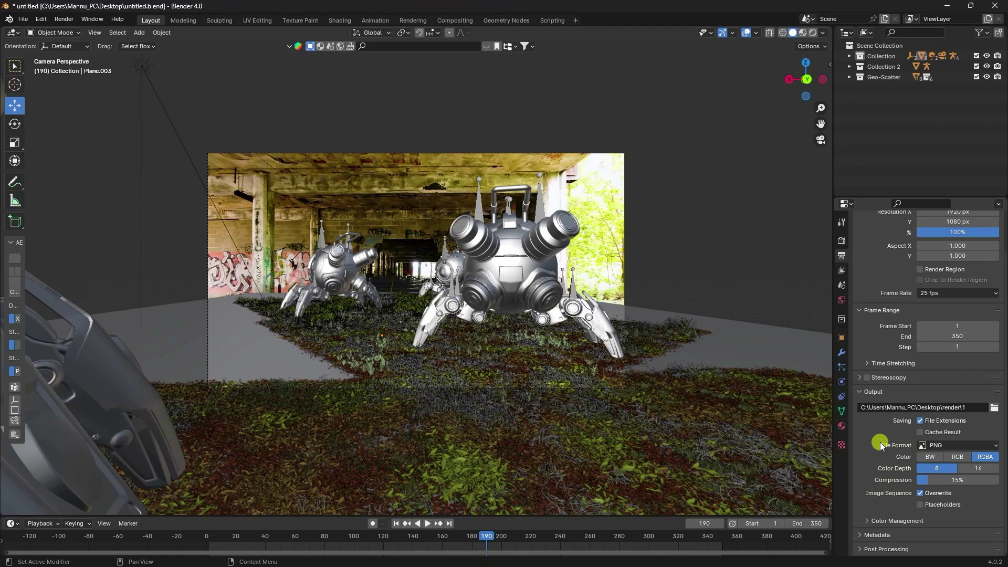
- Set the output format to FFmpeg Video with a QuickTime container and the QT rle / QT Animation video codec
{"action": "left_click", "coordinate": [940, 445]}
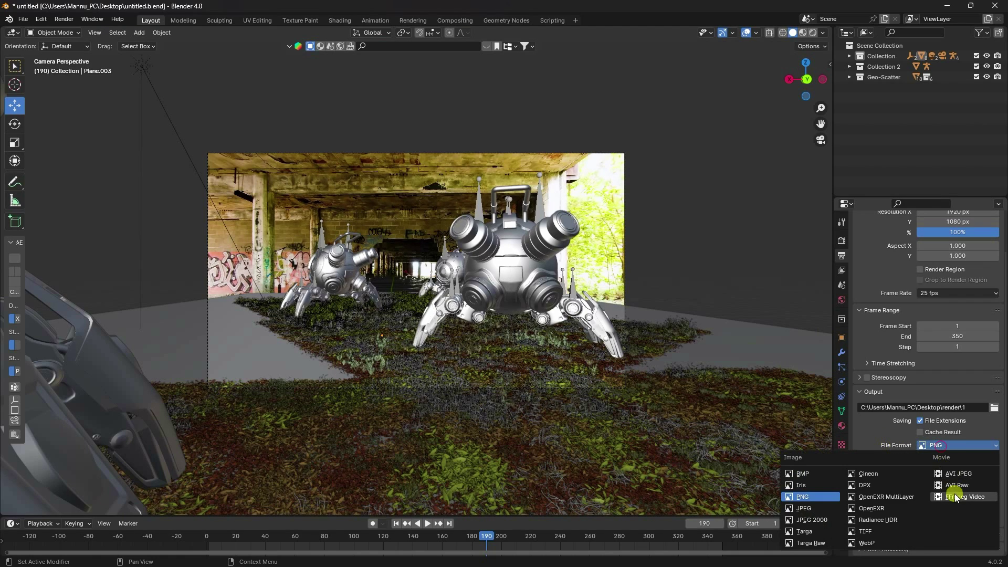
{"action": "left_click", "coordinate": [931, 498]}
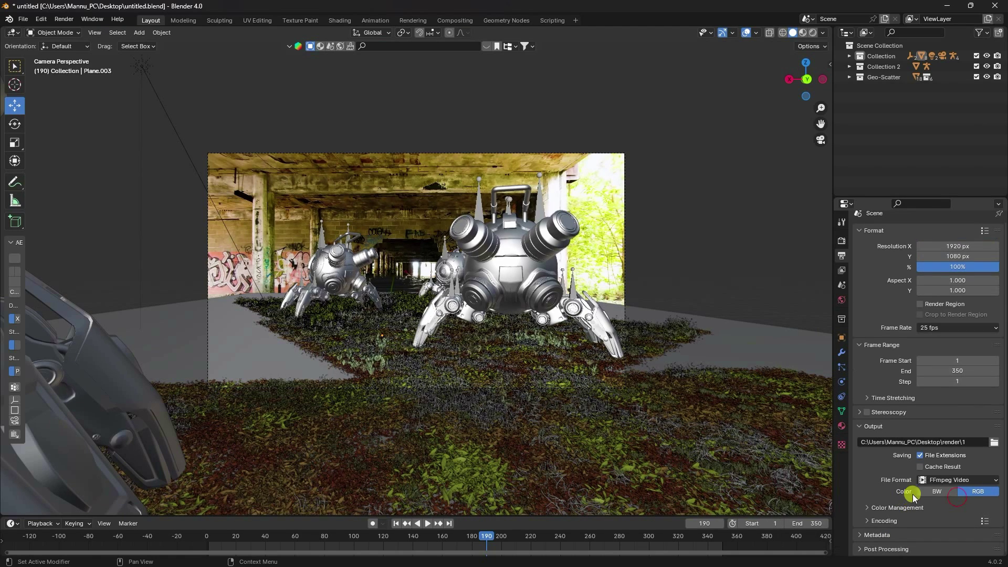
{"action": "left_click", "coordinate": [873, 520]}
{"action": "scroll", "coordinate": [869, 464], "scroll_direction": "down", "scroll_amount": 5}
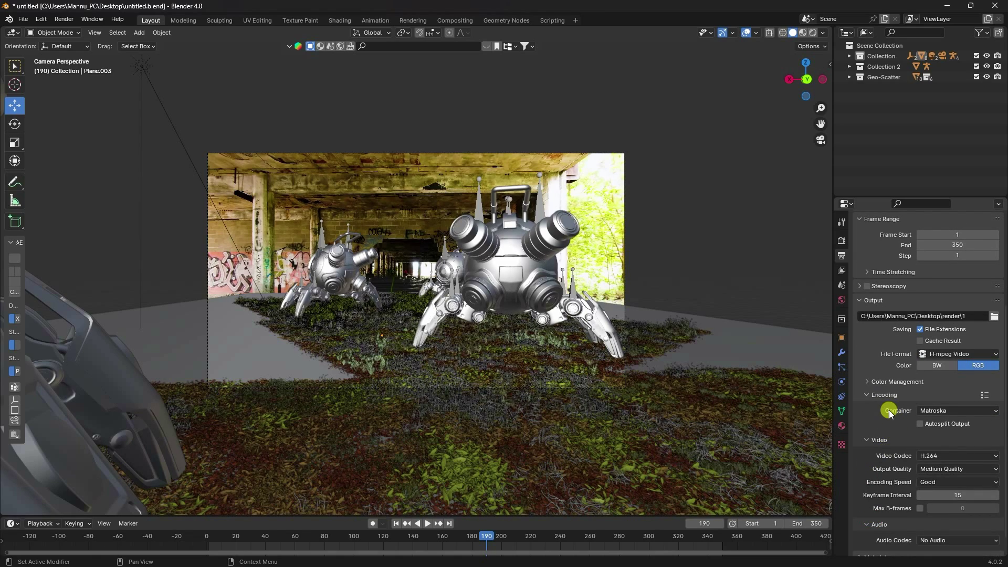
{"action": "left_click", "coordinate": [931, 410]}
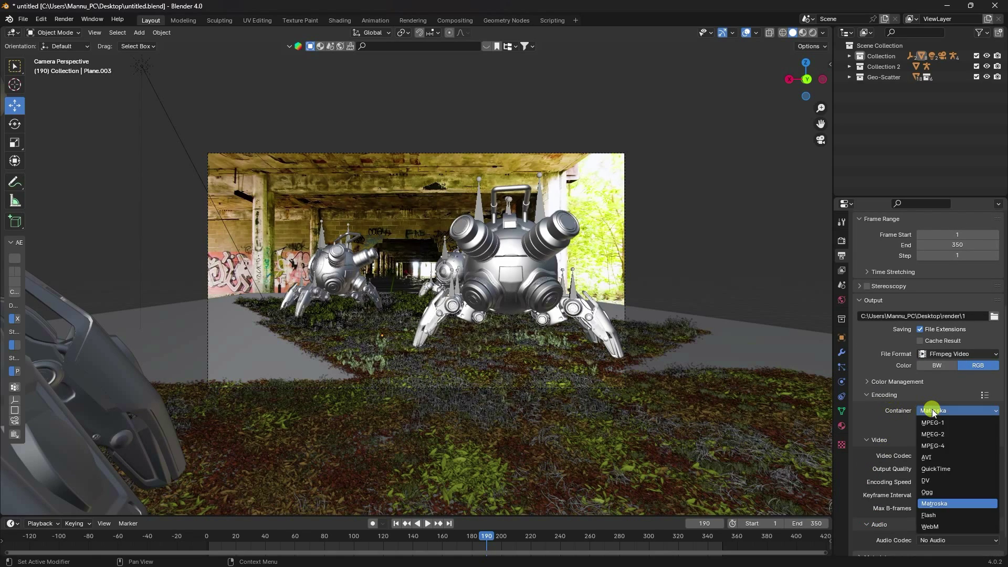
{"action": "left_click", "coordinate": [937, 467]}
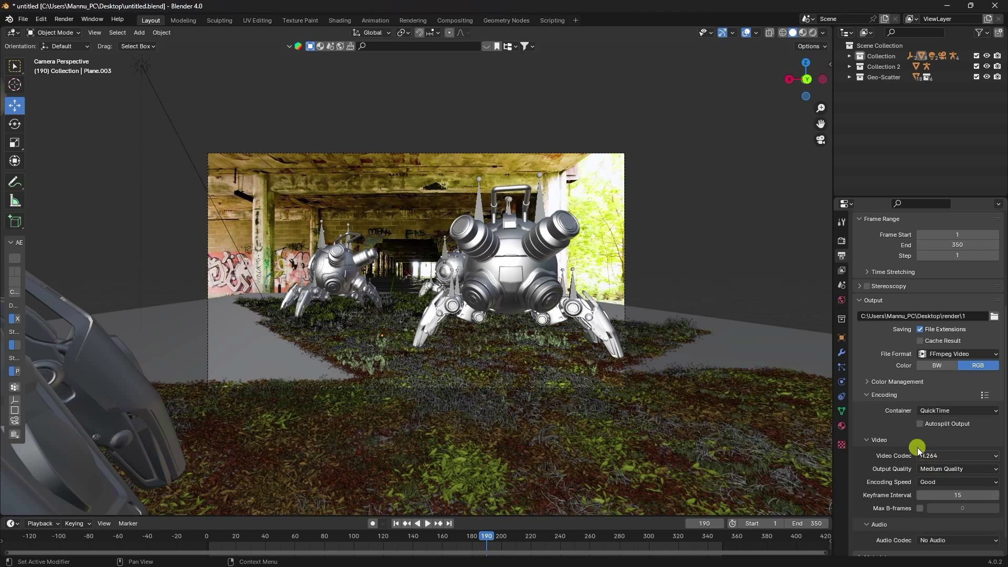
{"action": "left_click", "coordinate": [923, 455]}
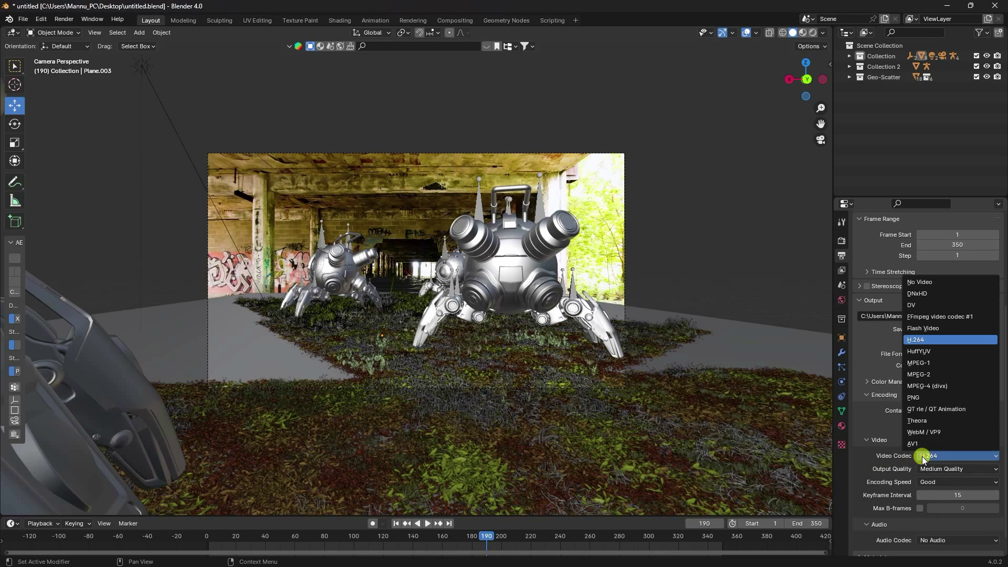
{"action": "left_click", "coordinate": [944, 406]}
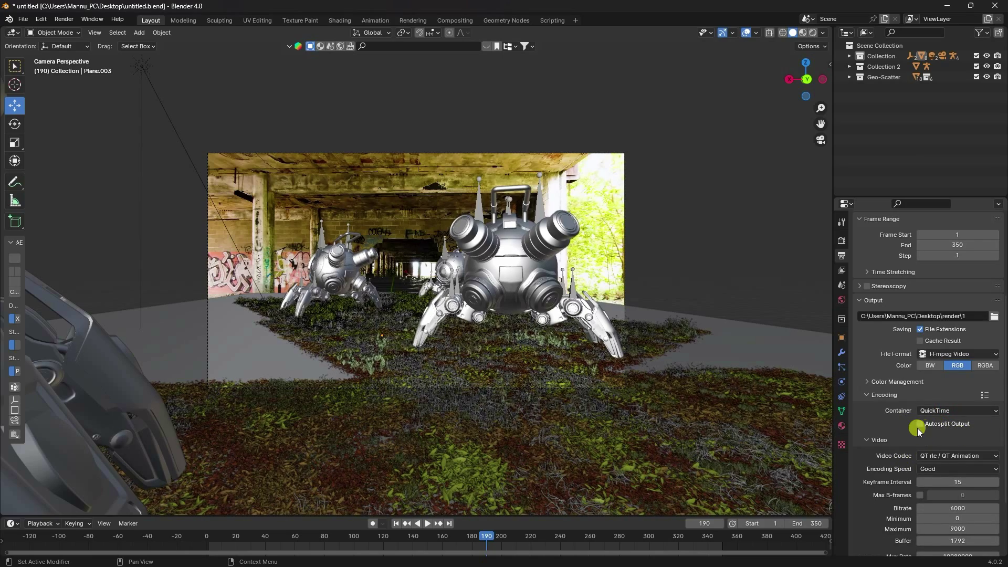
- Set the output colour to RGBA and the frame rate to 23.98 fps
{"action": "scroll", "coordinate": [289, 296], "scroll_direction": "up", "scroll_amount": 2}
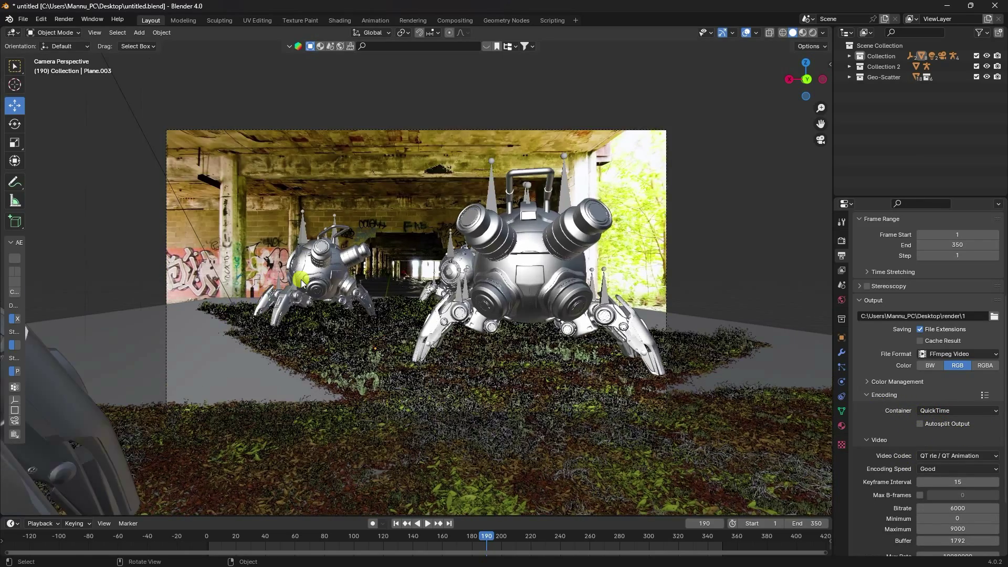
{"action": "left_click", "coordinate": [984, 366]}
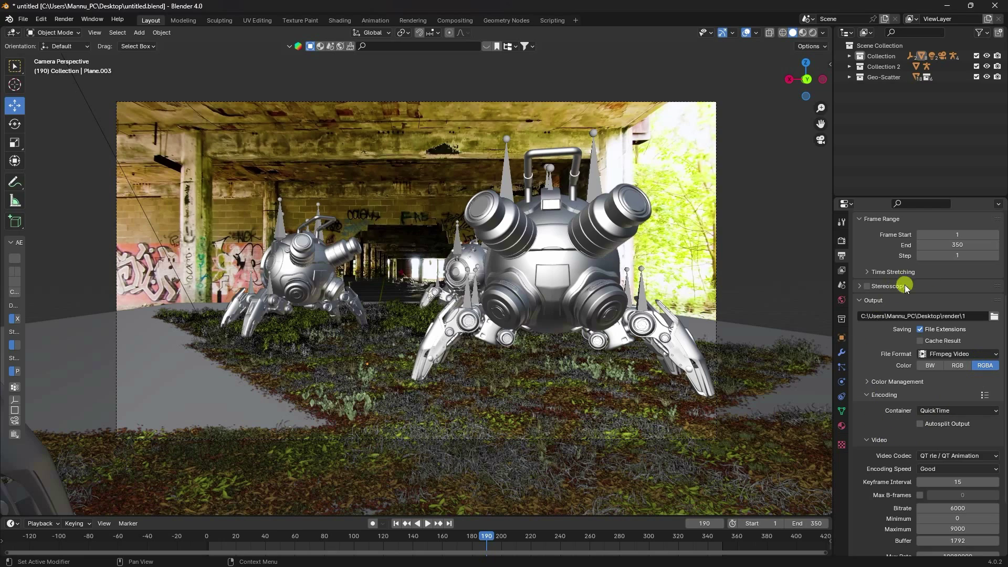
{"action": "scroll", "coordinate": [901, 407], "scroll_direction": "up", "scroll_amount": 6}
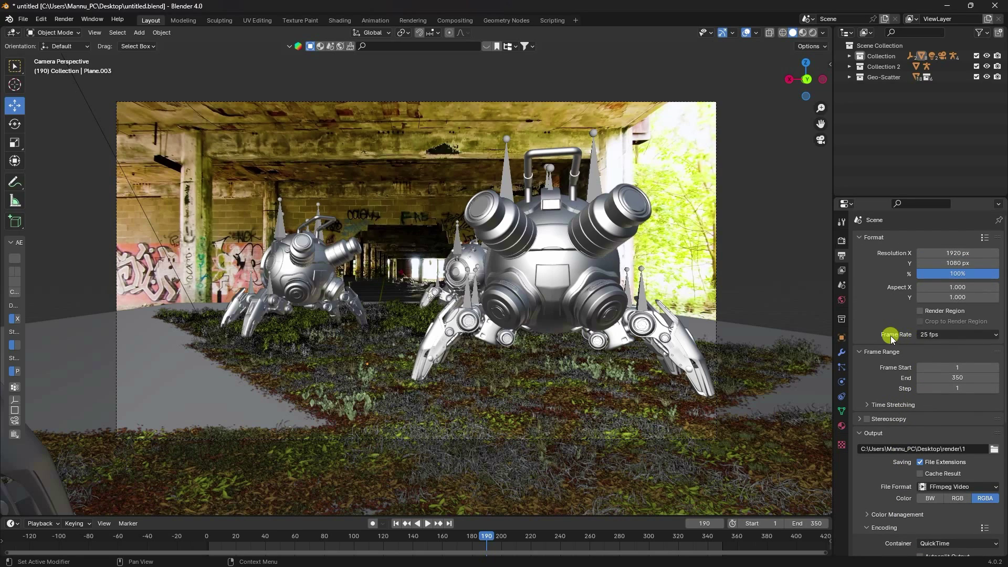
{"action": "left_click", "coordinate": [930, 335]}
{"action": "left_click", "coordinate": [939, 347]}
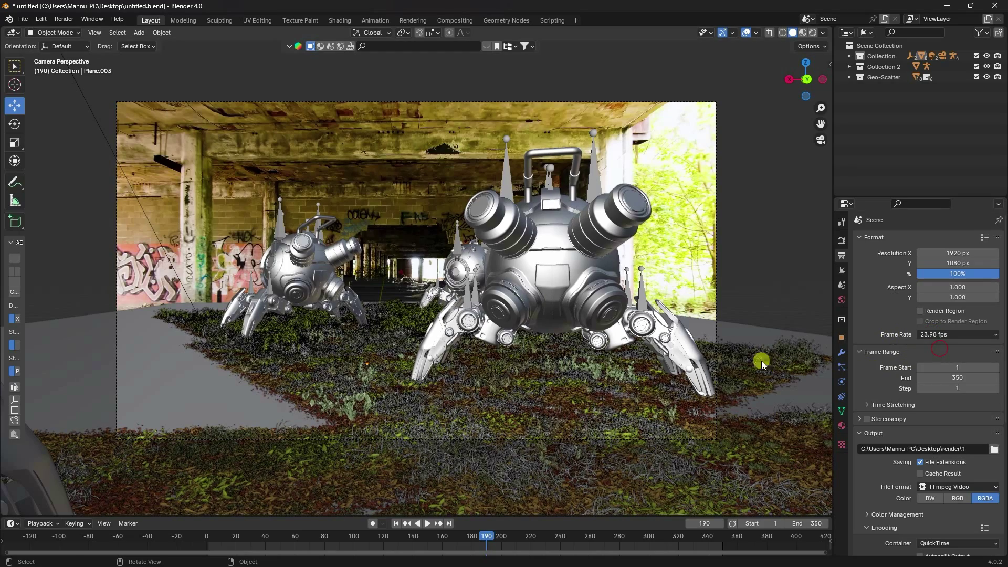
- Render the current frame 190 as a test image, check the whole picture, and close the render window
{"action": "left_click", "coordinate": [65, 20]}
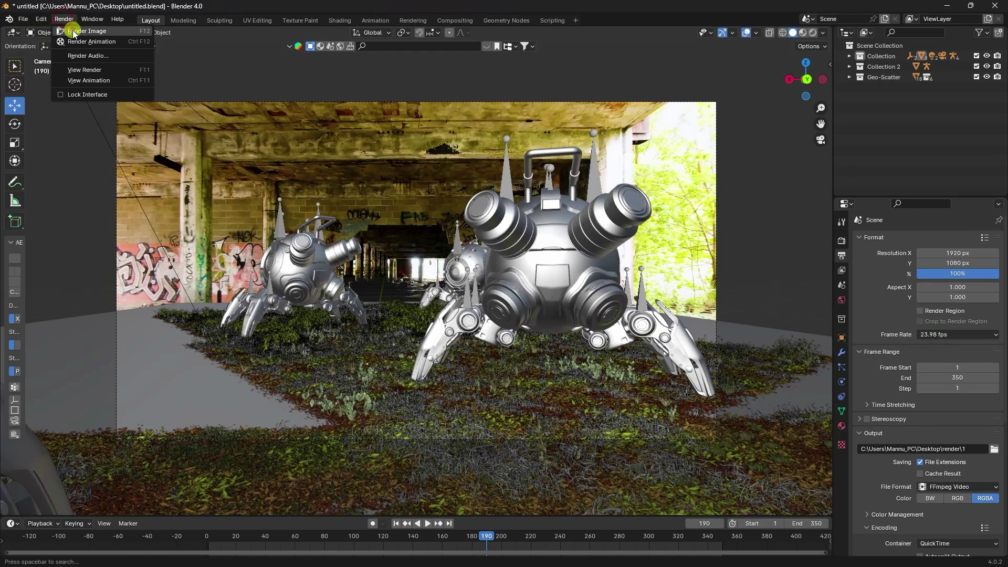
{"action": "left_click", "coordinate": [72, 33]}
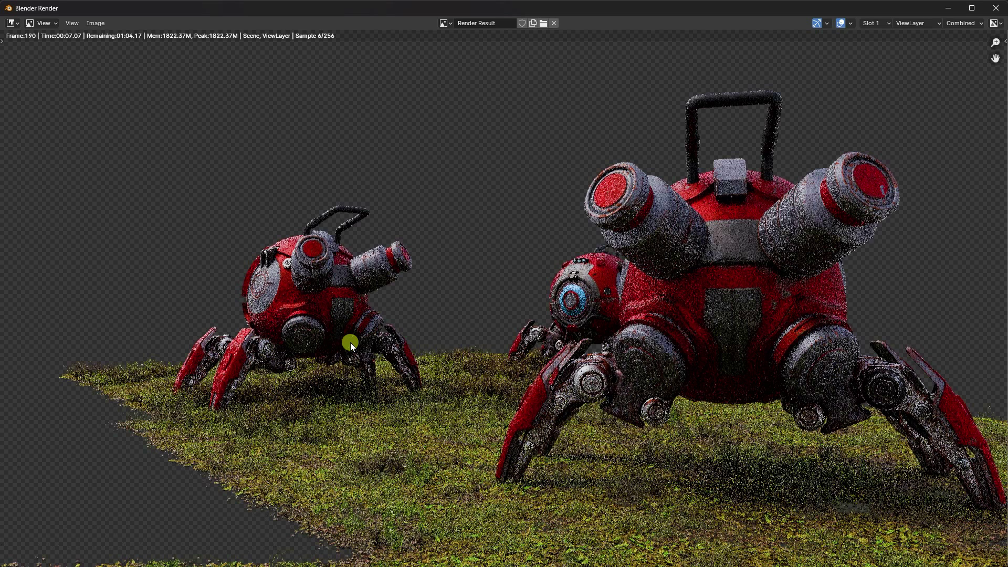
{"action": "scroll", "coordinate": [314, 277], "scroll_direction": "down", "scroll_amount": 1}
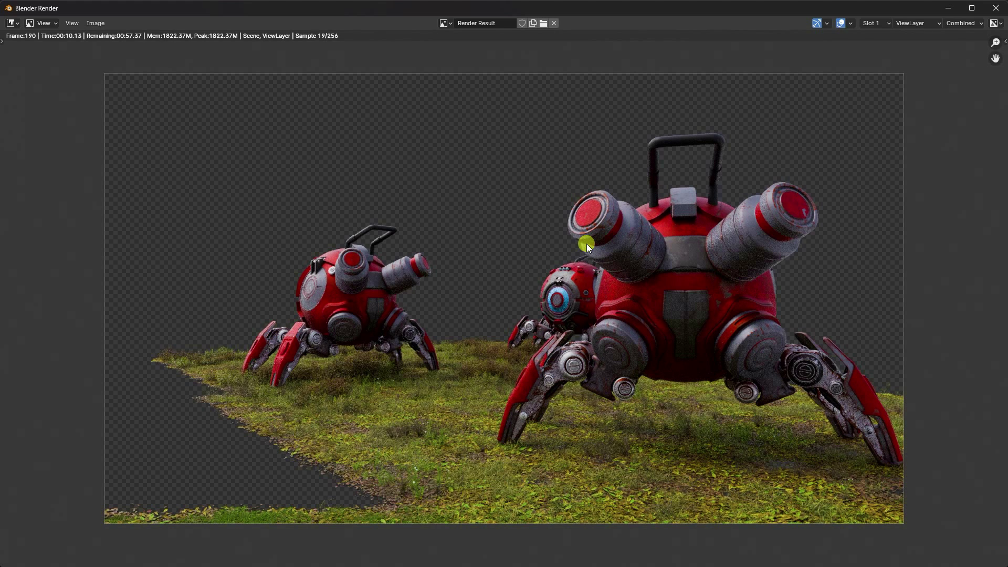
{"action": "key", "text": "Escape"}
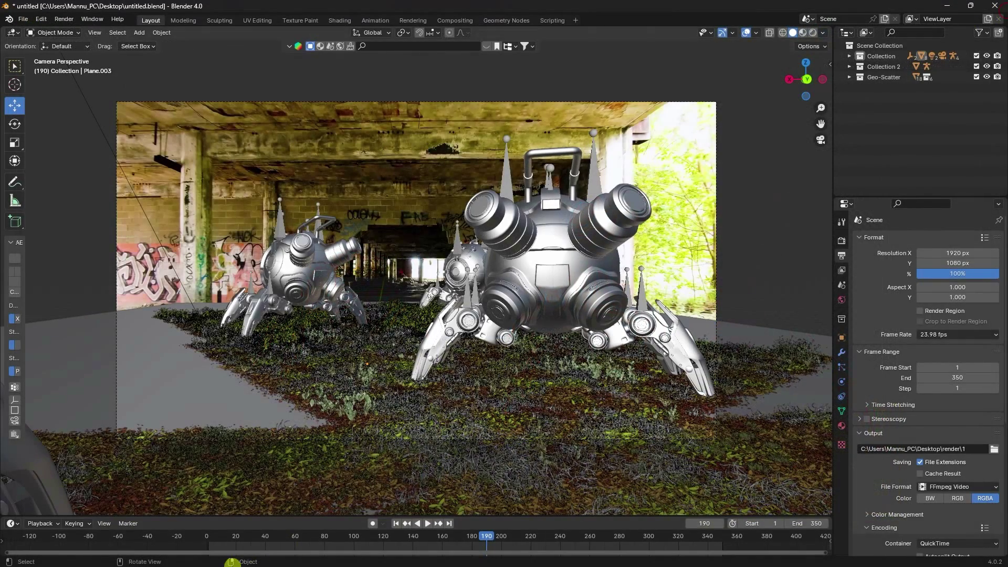
- Switch to After Effects and import the rendered clip 10001-0350 from the Desktop folder VFX 3\ren as footage
{"action": "left_click", "coordinate": [155, 564]}
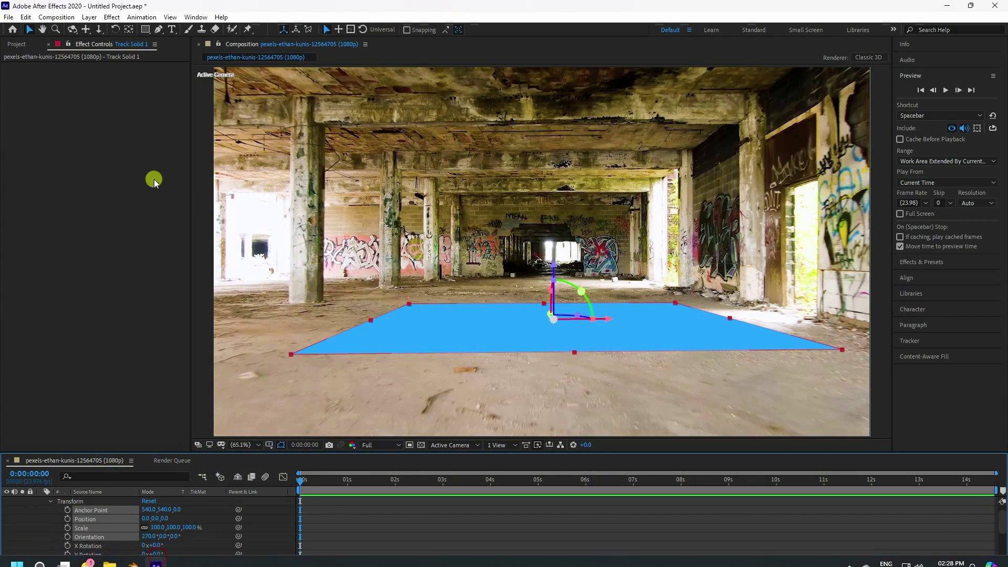
{"action": "left_click", "coordinate": [17, 44]}
{"action": "right_click", "coordinate": [43, 189]}
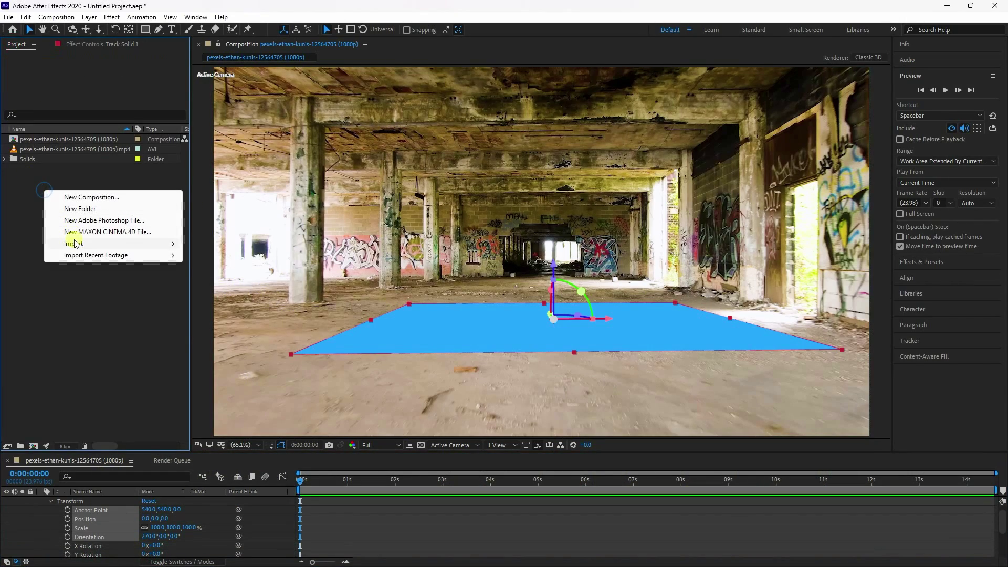
{"action": "mouse_move", "coordinate": [75, 243]}
{"action": "left_click", "coordinate": [208, 243]}
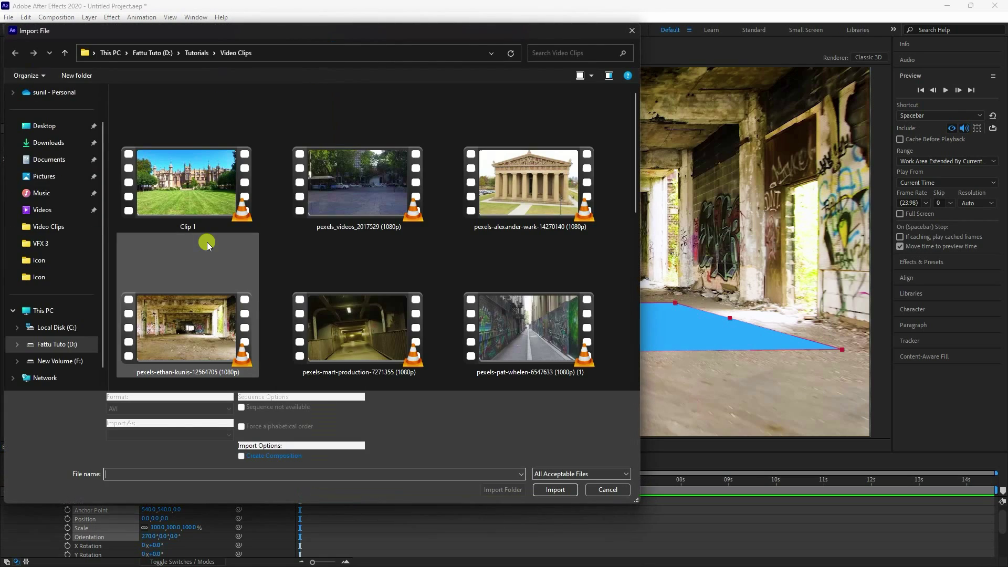
{"action": "left_click", "coordinate": [55, 126]}
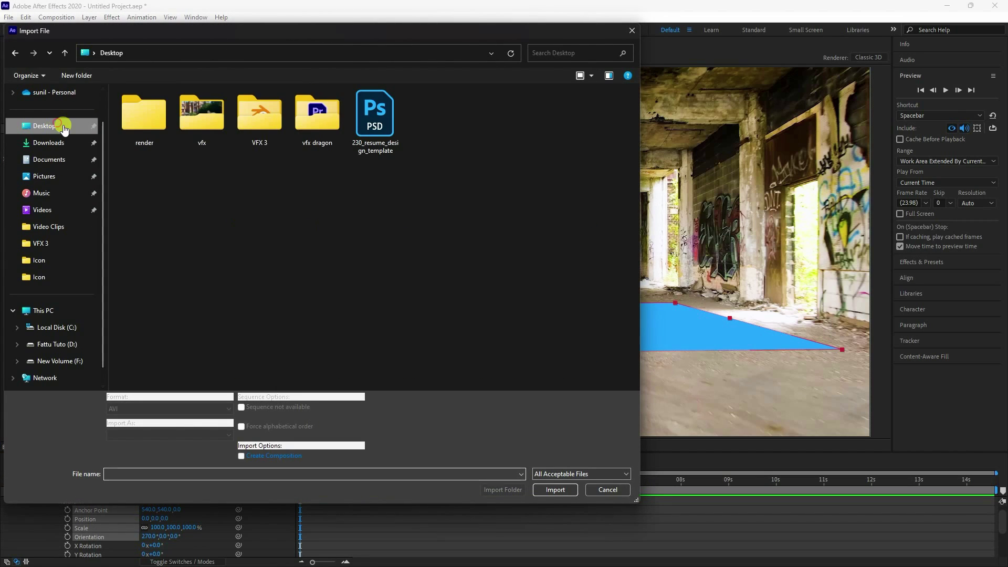
{"action": "double_click", "coordinate": [259, 138]}
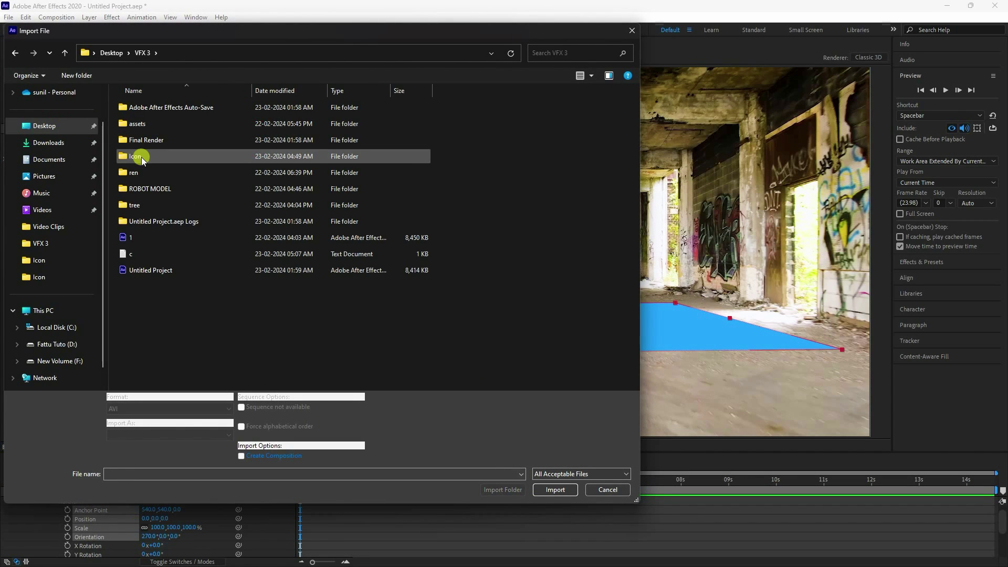
{"action": "double_click", "coordinate": [142, 173]}
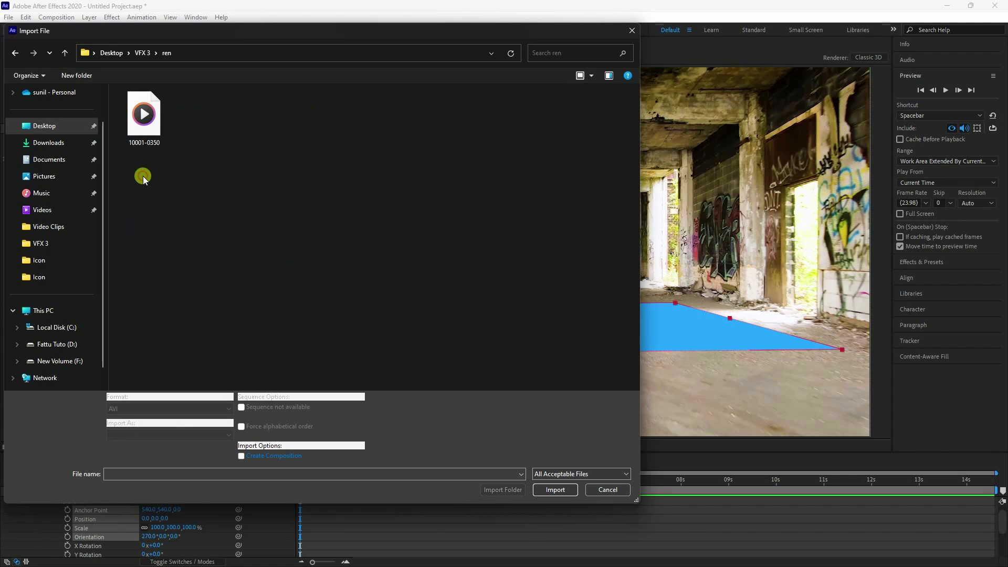
{"action": "left_click", "coordinate": [143, 117]}
{"action": "left_click", "coordinate": [556, 493]}
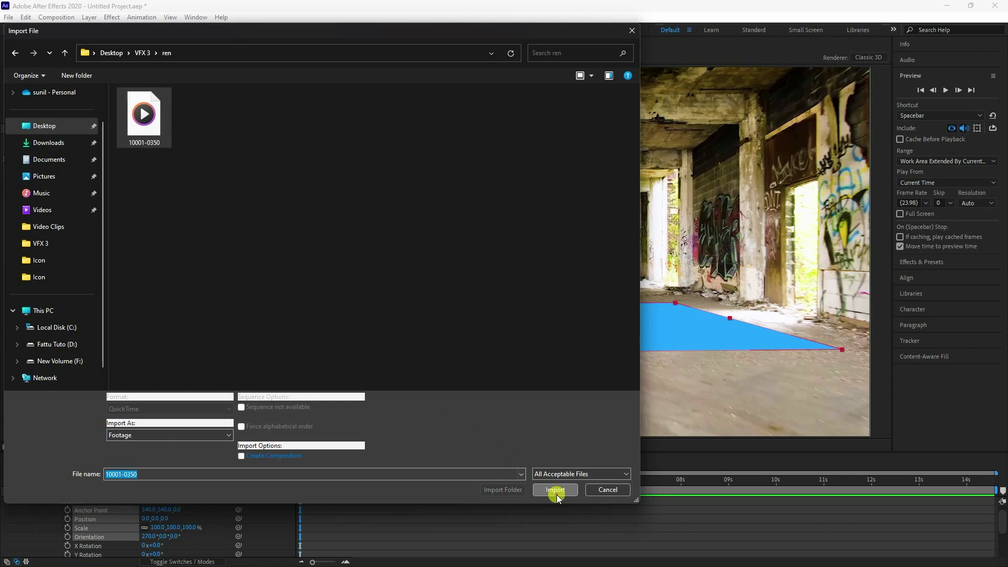
{"action": "left_click", "coordinate": [517, 346]}
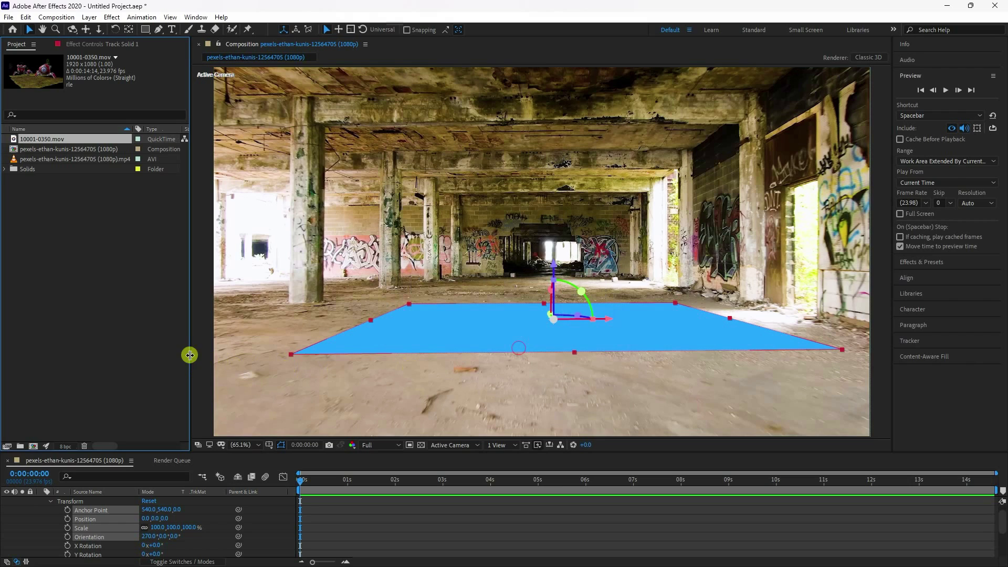
- Place 10001-0350.mov above all layers in the warehouse composition and hide the Track Solid 1 layer
{"action": "left_click", "coordinate": [51, 501]}
{"action": "left_click", "coordinate": [41, 501]}
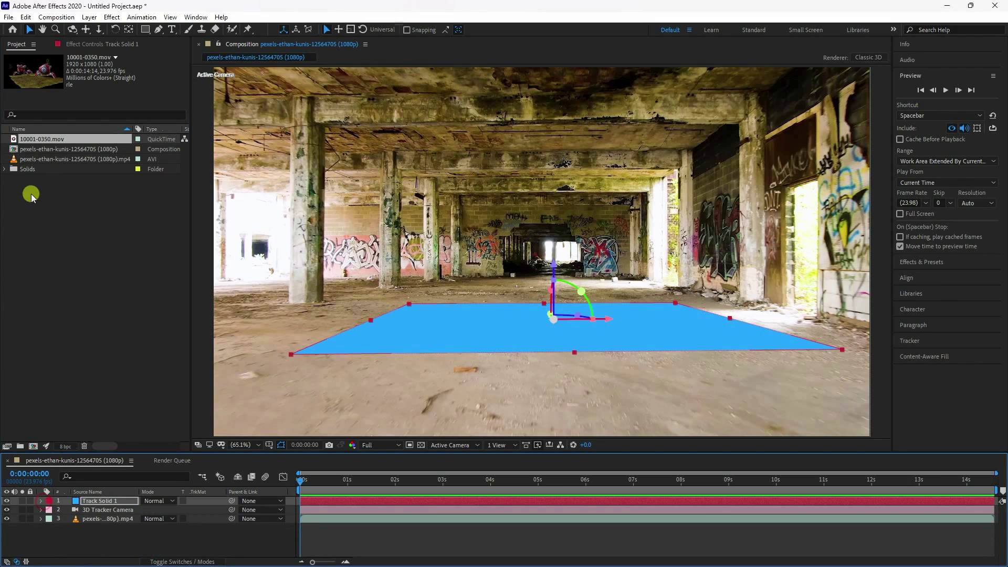
{"action": "left_click_drag", "start_coordinate": [33, 143], "coordinate": [100, 500], "text": "alt"}
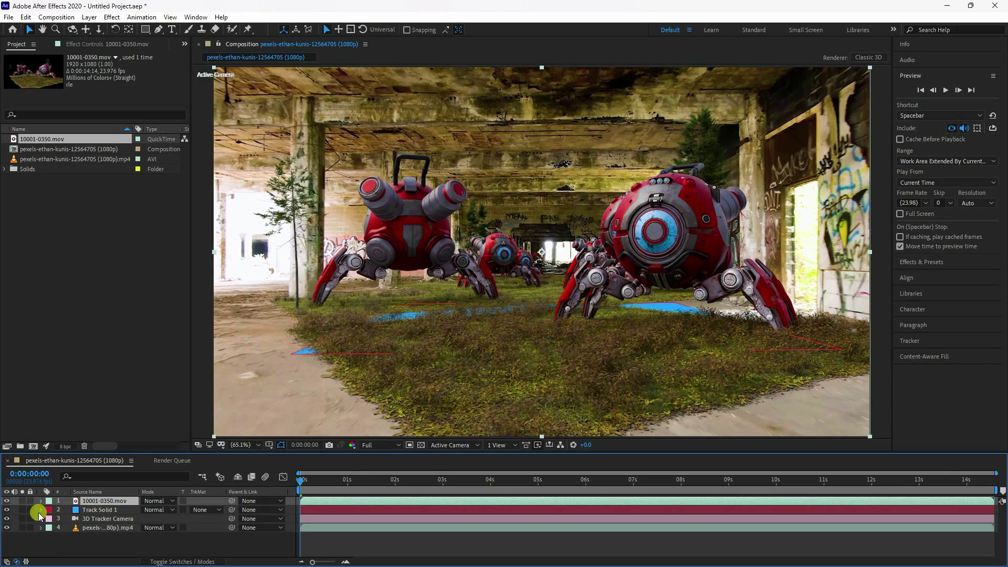
{"action": "left_click", "coordinate": [7, 510]}
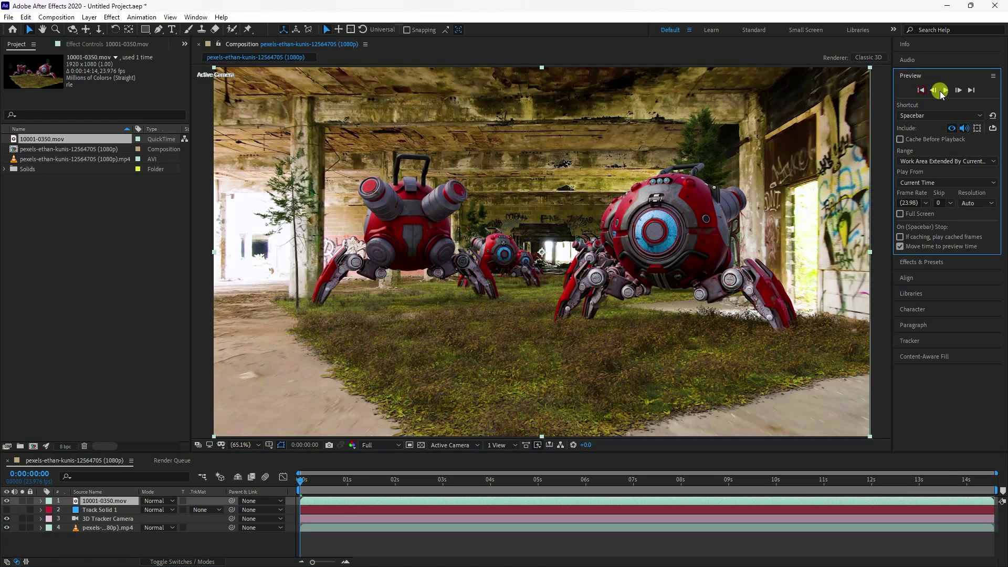
- Play the composite from the start to about 8 seconds, enlarging the composition view while it runs
{"action": "left_click", "coordinate": [946, 90]}
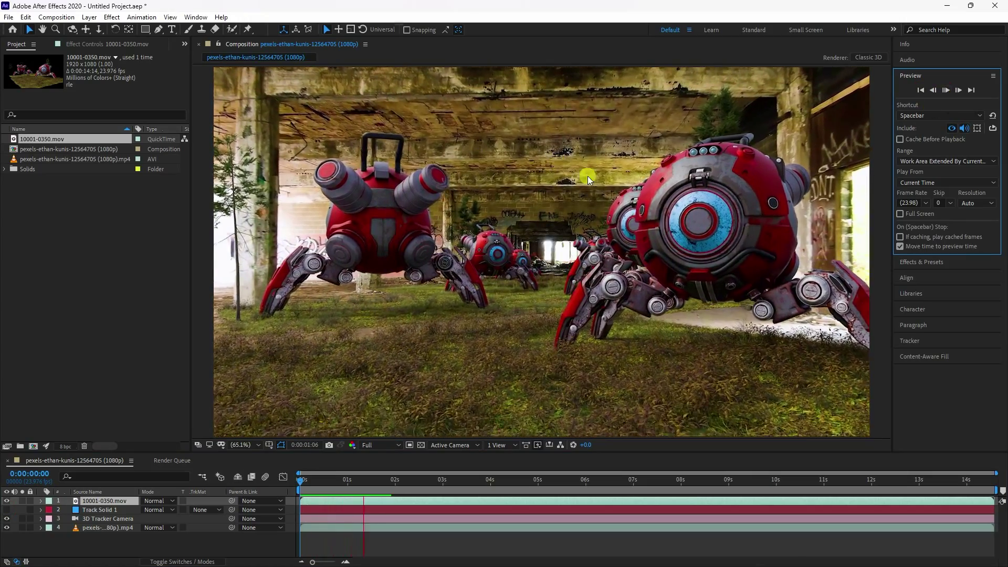
{"action": "left_click_drag", "start_coordinate": [465, 454], "coordinate": [450, 476]}
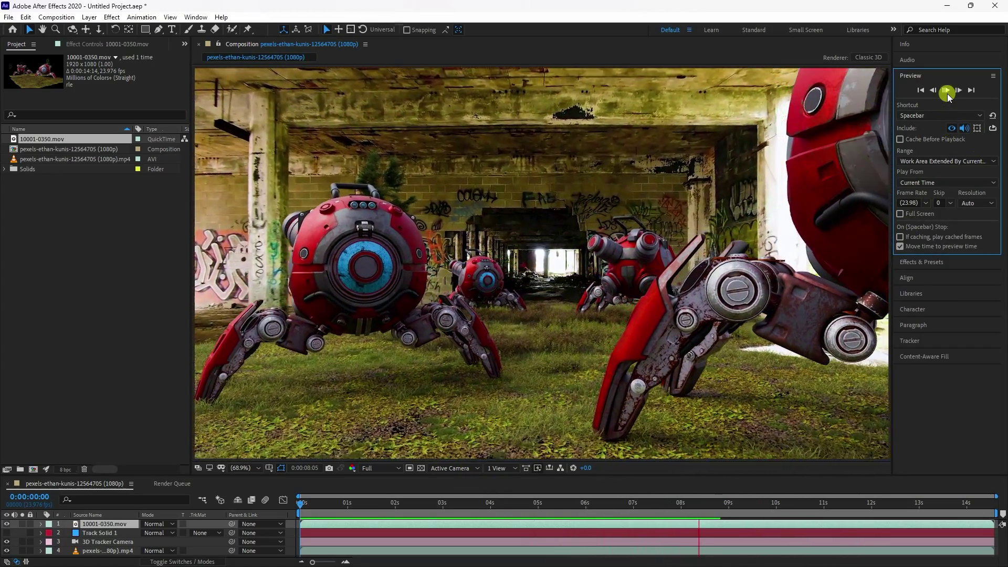
{"action": "left_click", "coordinate": [946, 90]}
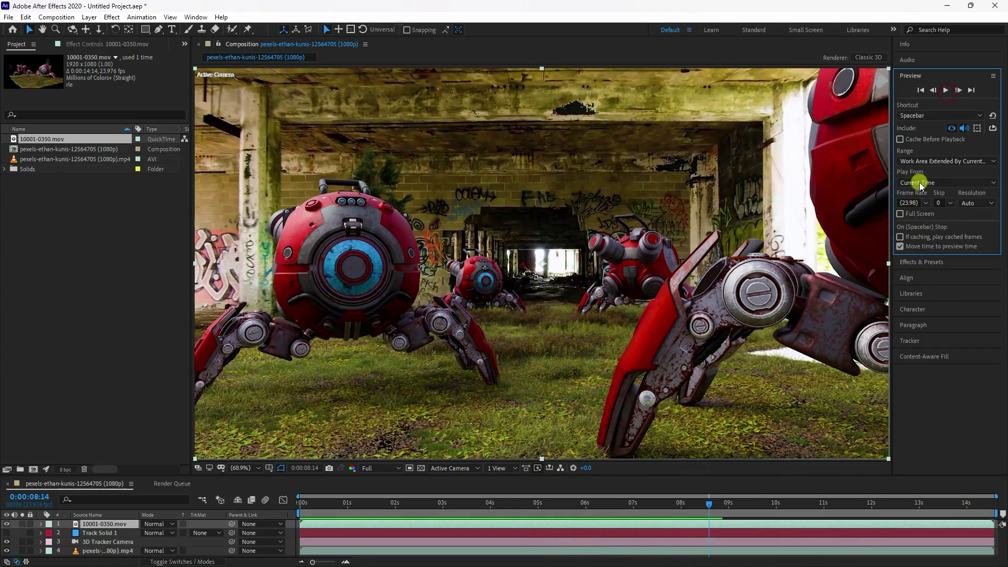
- Apply the Curves effect to the 10001-0350.mov layer and raise the upper RGB midtones while anchoring the shadows
{"action": "left_click", "coordinate": [924, 262]}
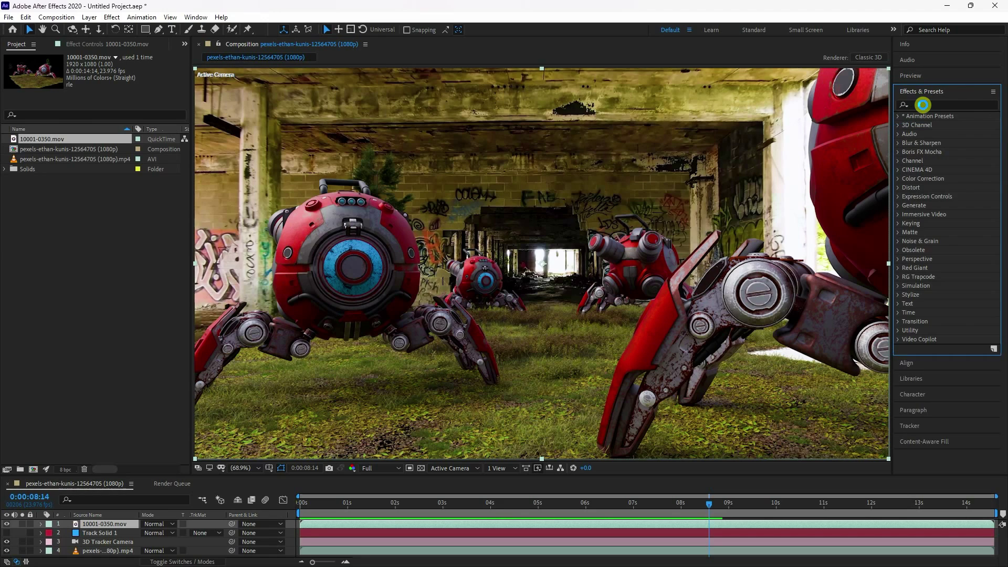
{"action": "left_click", "coordinate": [924, 106]}
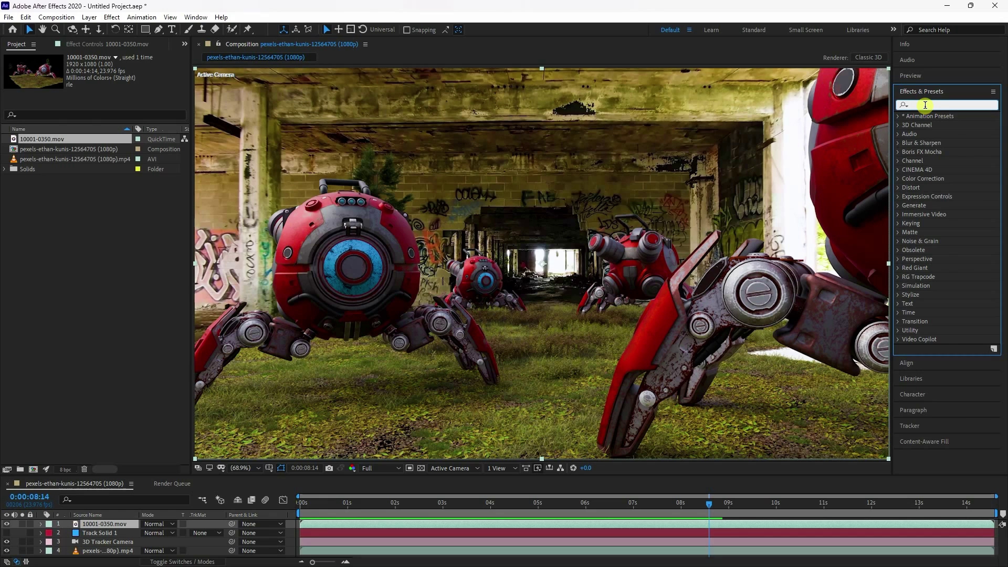
{"action": "type", "text": "cur"}
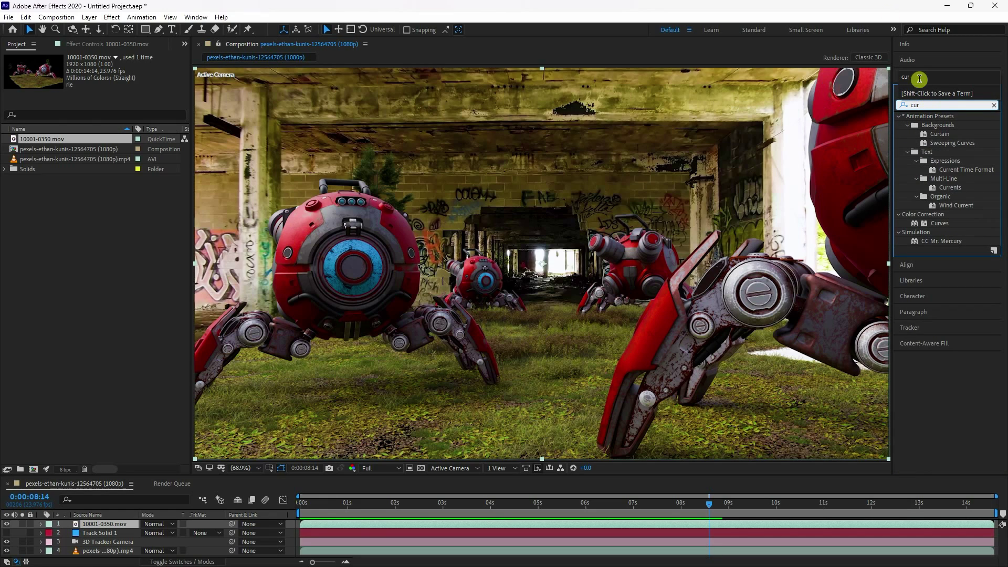
{"action": "left_click_drag", "start_coordinate": [939, 223], "coordinate": [128, 523]}
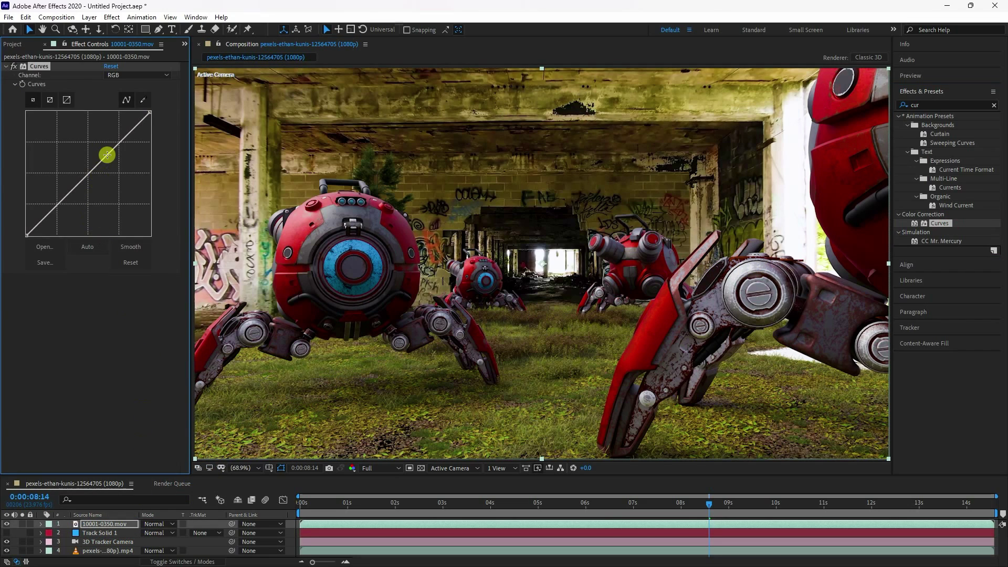
{"action": "left_click_drag", "start_coordinate": [105, 152], "coordinate": [65, 195]}
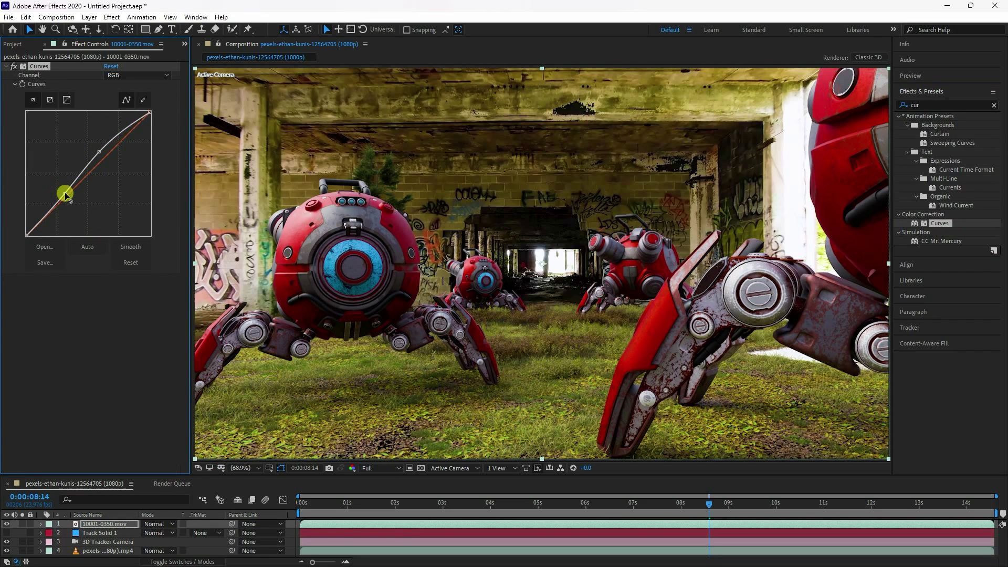
- Apply the Sharpen effect to the 10001-0350.mov layer with a Sharpen Amount of 10
{"action": "left_click", "coordinate": [934, 106]}
{"action": "type", "text": "shar"}
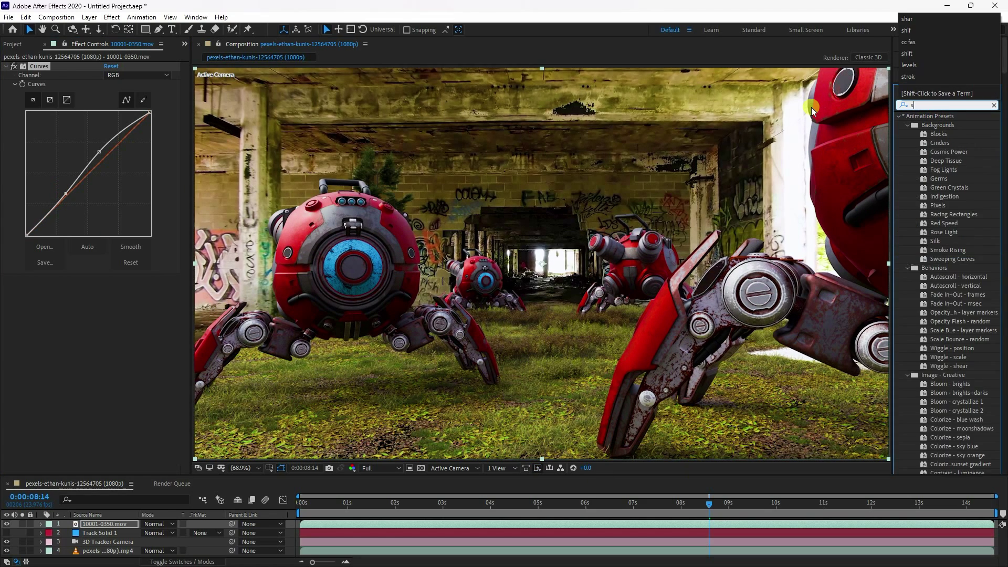
{"action": "left_click", "coordinate": [939, 126]}
{"action": "left_click_drag", "start_coordinate": [939, 132], "coordinate": [118, 528]}
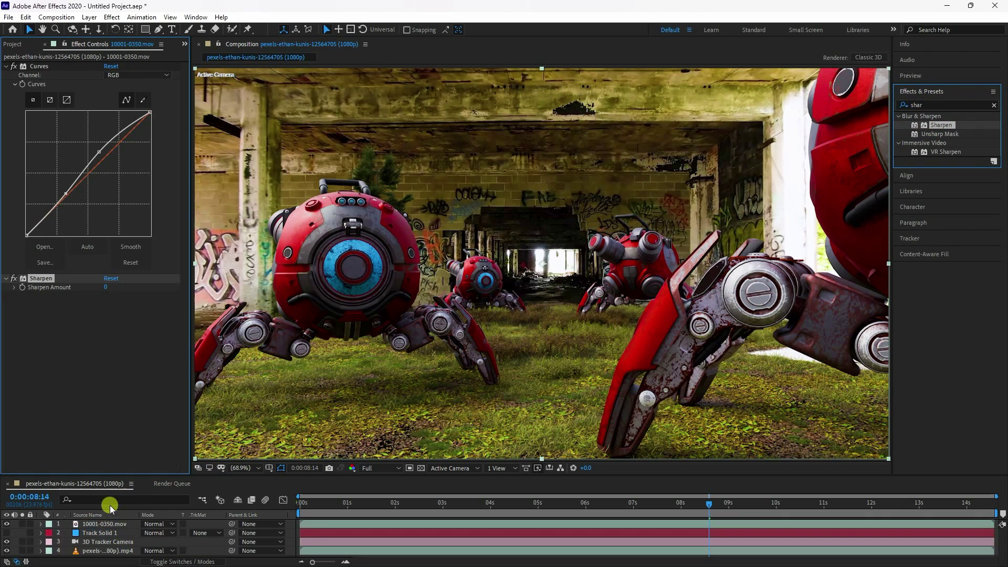
{"action": "left_click", "coordinate": [107, 288]}
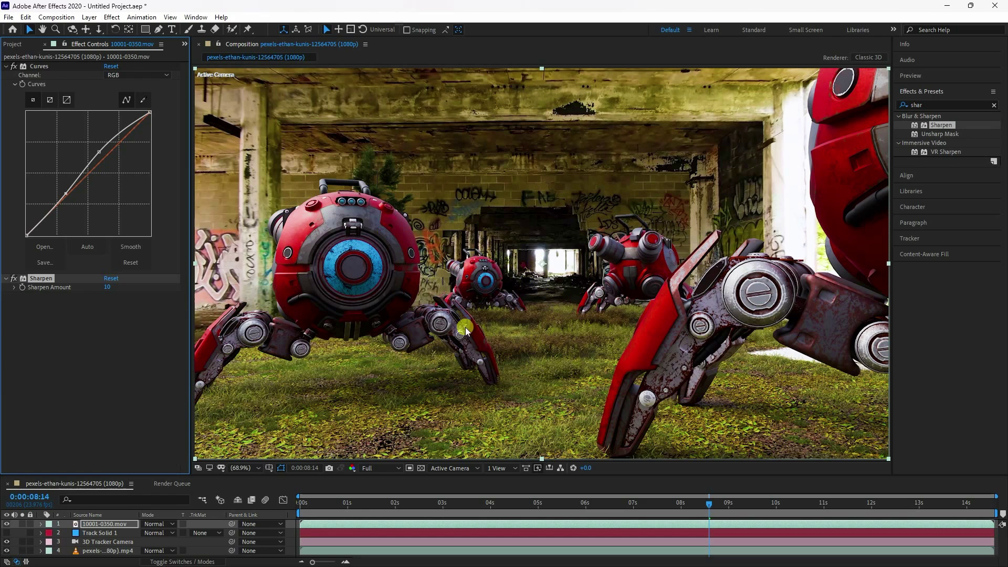
- Return the composition to its first frame to view the graded composite
{"action": "left_click", "coordinate": [910, 75]}
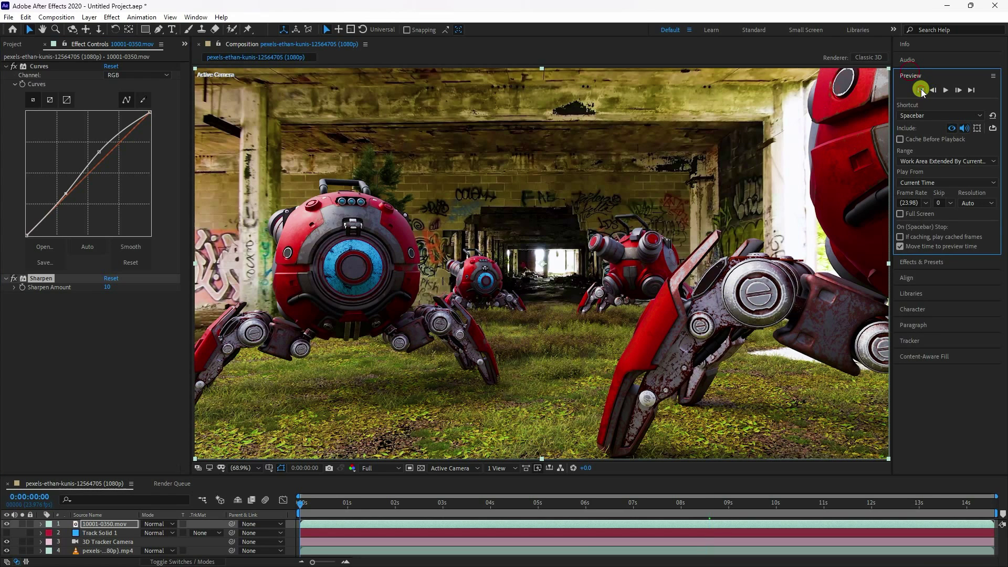
{"action": "left_click", "coordinate": [921, 90]}
{"action": "left_click", "coordinate": [542, 376]}
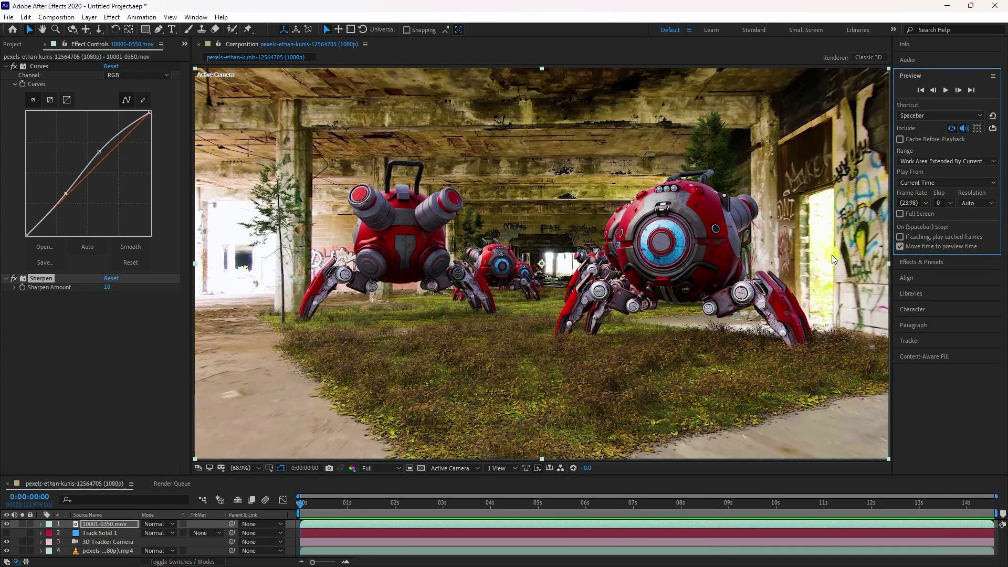